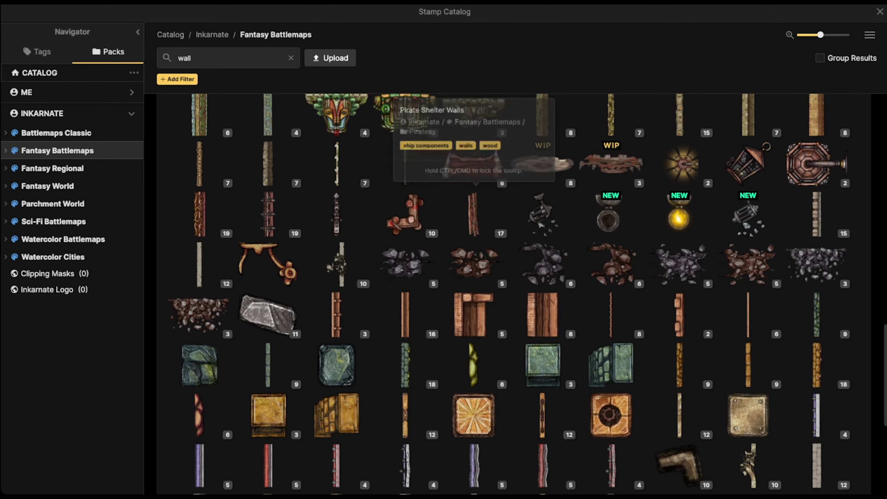
# - Try the fleshy red wall ornament with the central eye above the purple rug at scale 43 and 180° rotation
pyautogui.scroll(-2, 473, 206)
pyautogui.scroll(-4, 473, 204)
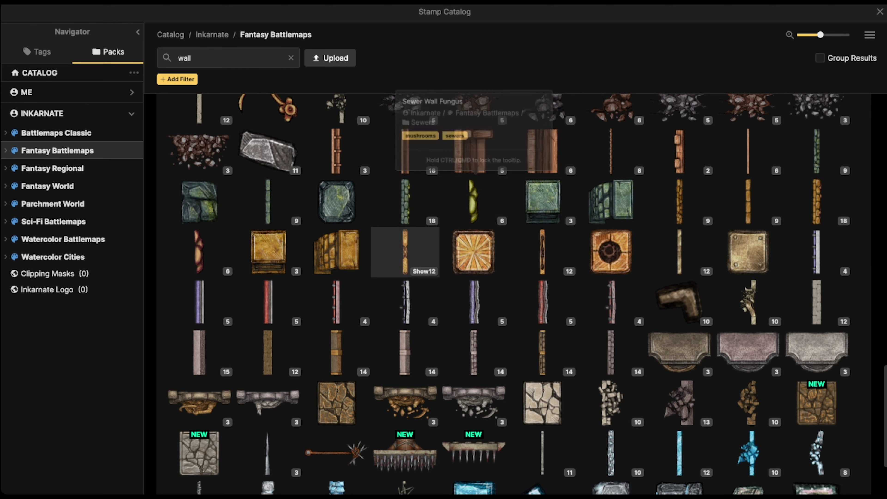
pyautogui.scroll(-4, 405, 201)
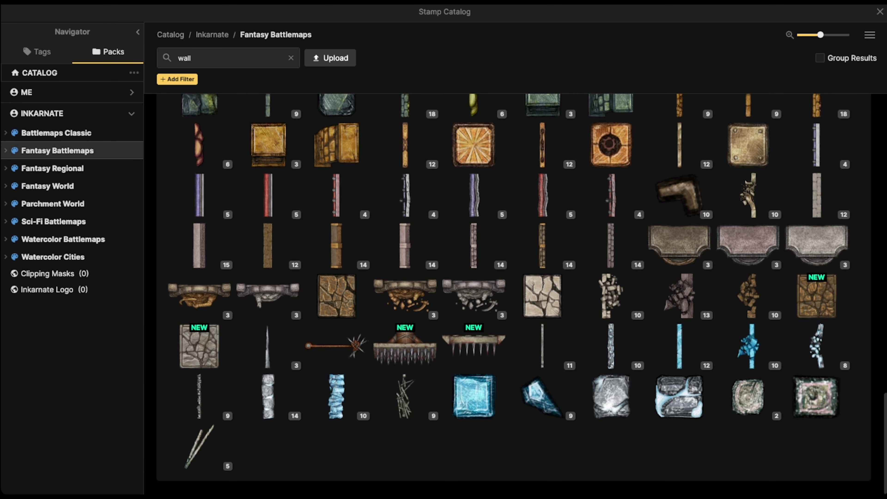
pyautogui.scroll(8, 419, 279)
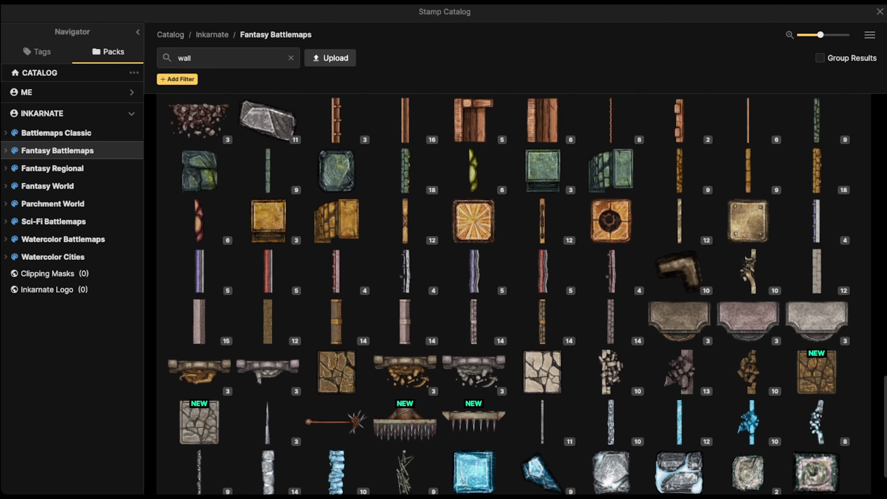
pyautogui.scroll(9, 473, 261)
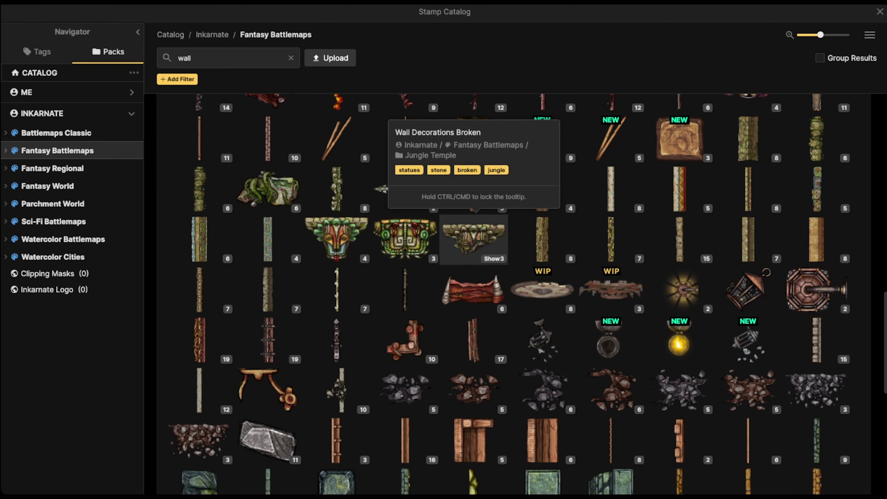
pyautogui.scroll(3, 541, 224)
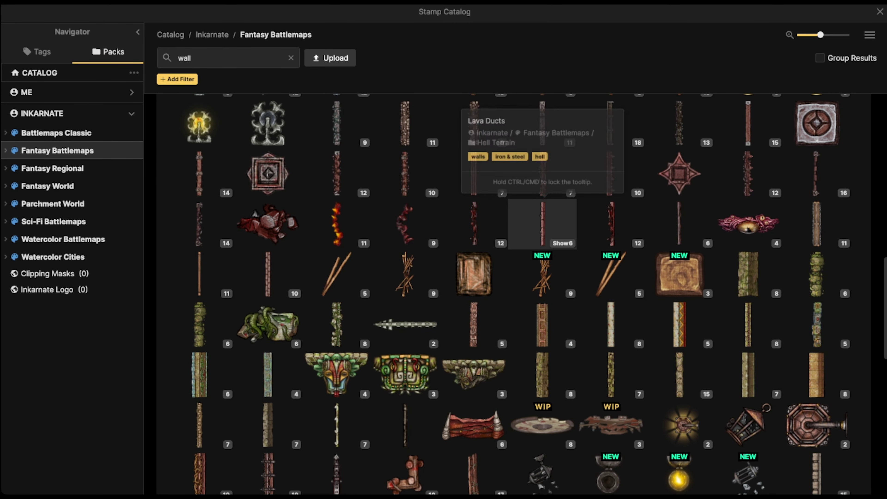
pyautogui.click(747, 220)
pyautogui.scroll(3, 400, 164)
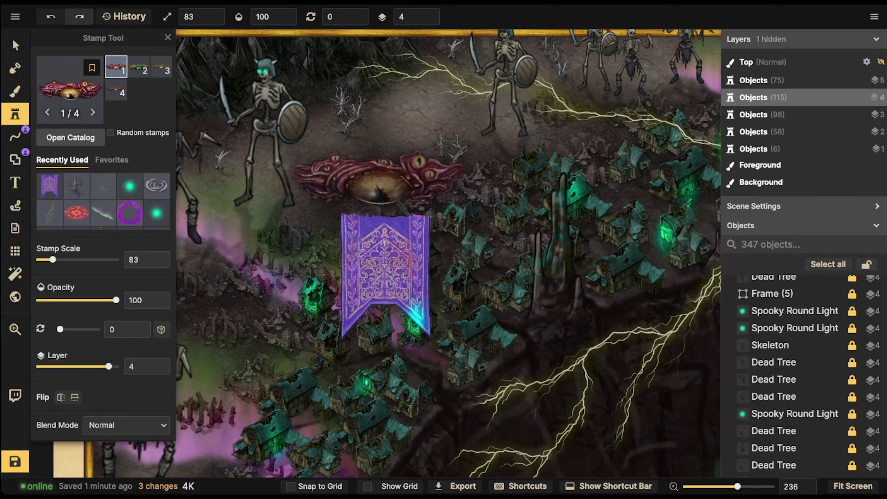
pyautogui.scroll(-4, 380, 179)
pyautogui.scroll(-20, 387, 178)
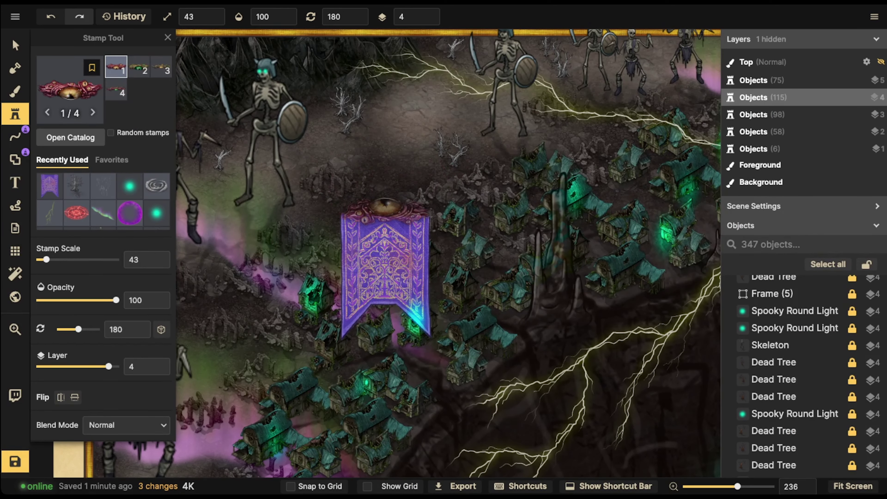
# - Search the Fantasy Battlemaps stamp catalog for "gothic wall"
pyautogui.click(70, 83)
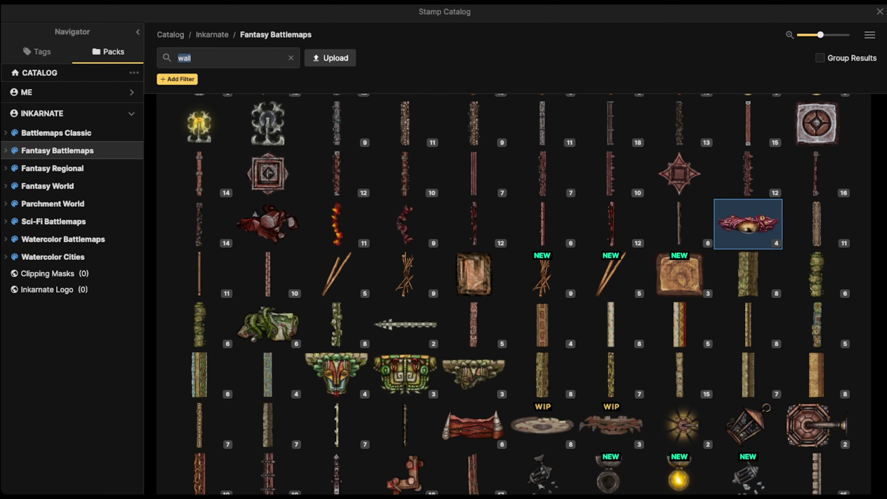
pyautogui.press('BackSpace')
pyautogui.press('BackSpace')
pyautogui.press('BackSpace')
pyautogui.press('BackSpace')
pyautogui.write('gothic wall')
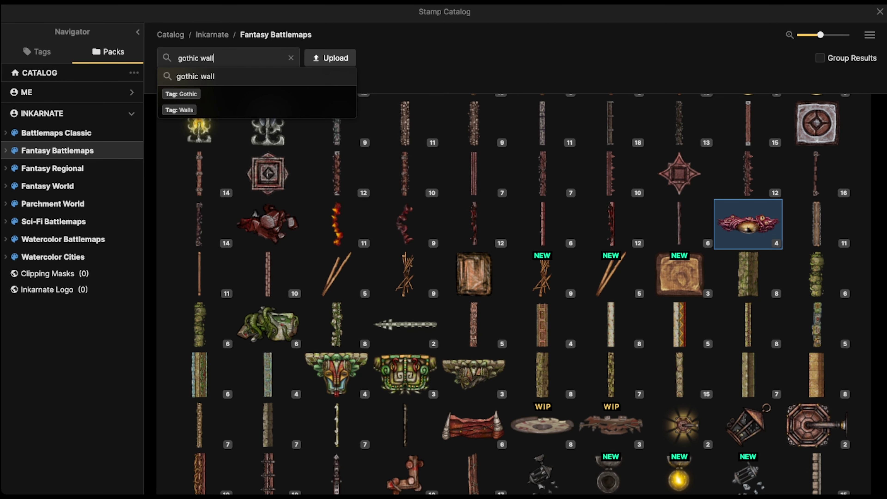
pyautogui.press('Return')
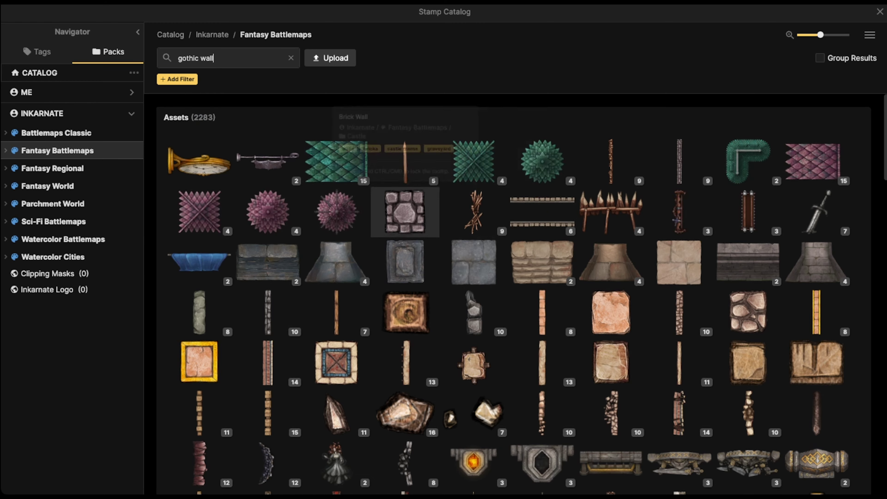
# - Find the Reinforced Ship Wall among the catalog results and choose it as the stamp
pyautogui.scroll(-7, 513, 294)
pyautogui.scroll(-3, 405, 244)
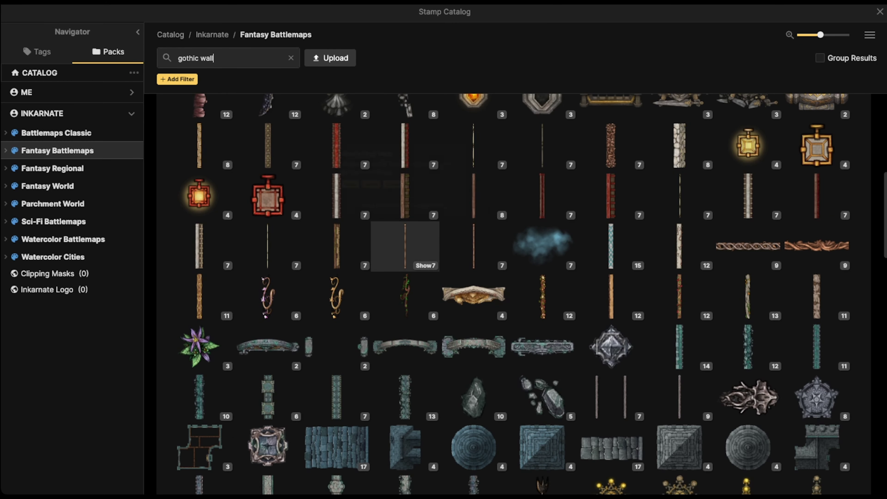
pyautogui.scroll(-4, 541, 346)
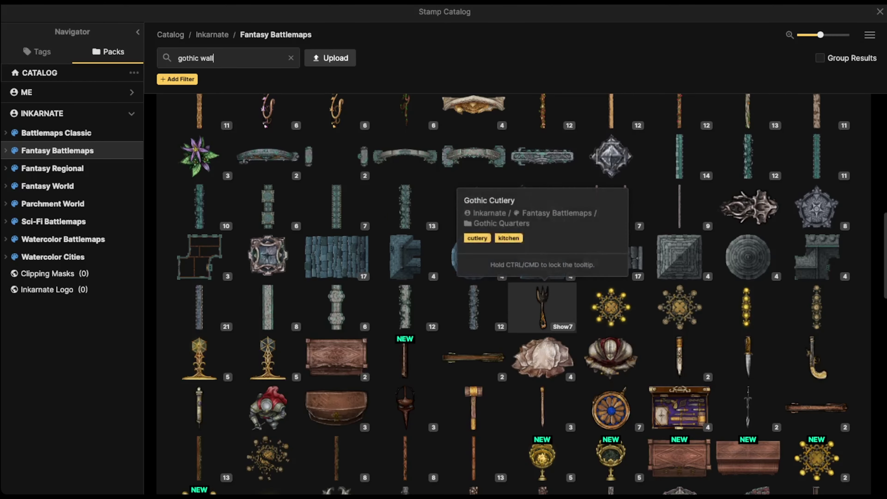
pyautogui.scroll(-4, 405, 268)
pyautogui.scroll(-10, 405, 266)
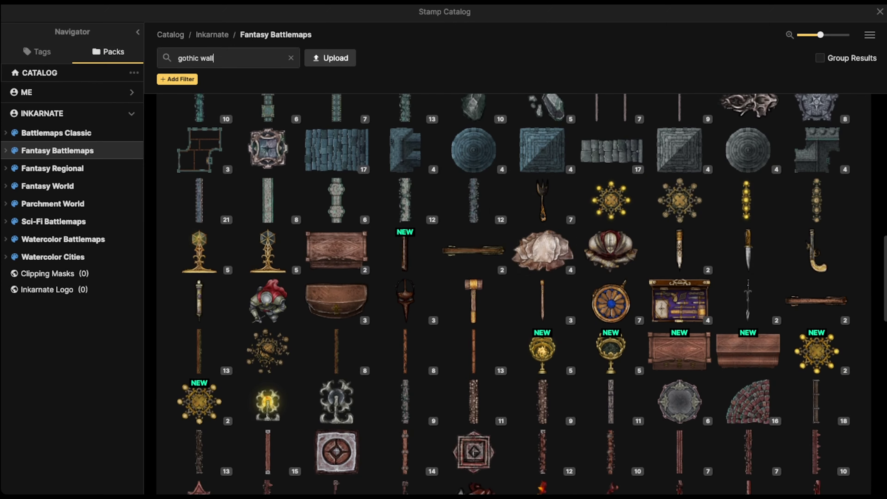
pyautogui.scroll(-1, 474, 308)
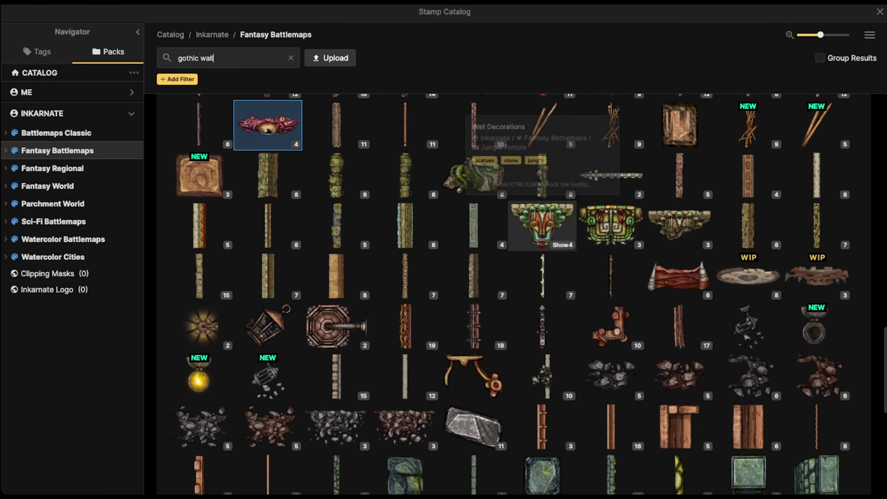
pyautogui.click(474, 307)
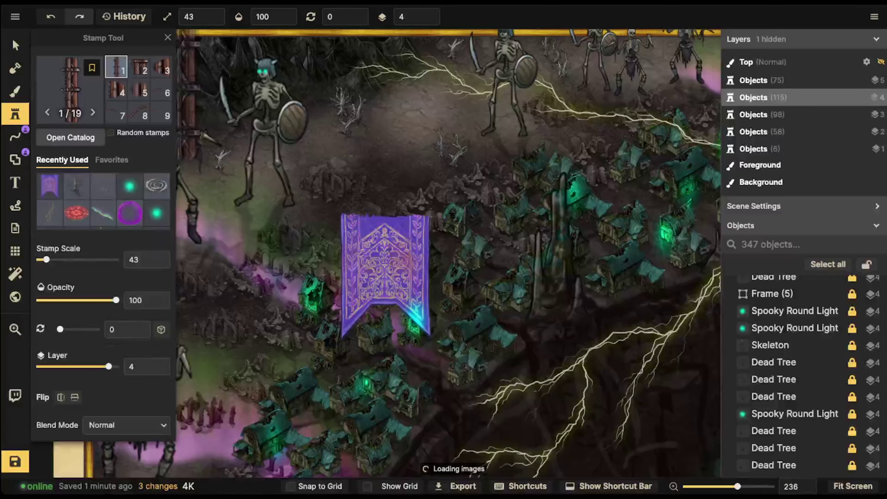
# - Place the ship wall across the purple rug's top edge, rotated 270°, on layer 5 at scale 27
pyautogui.press(']')
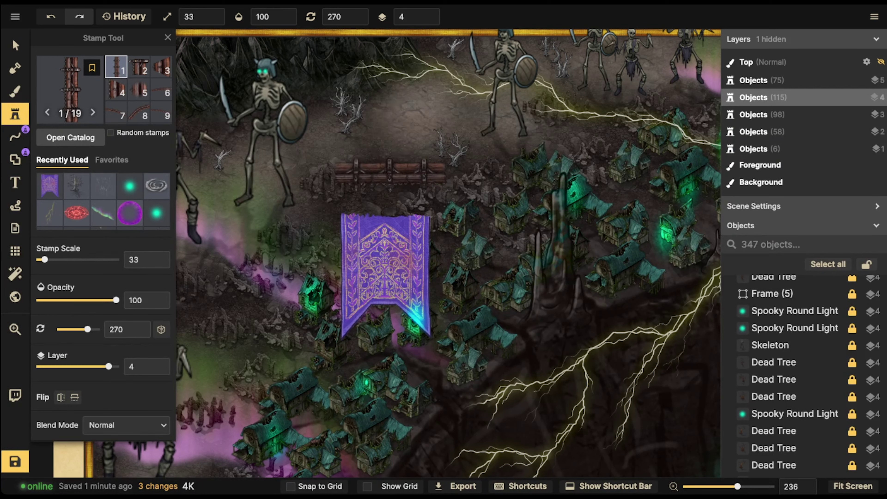
pyautogui.click(385, 209)
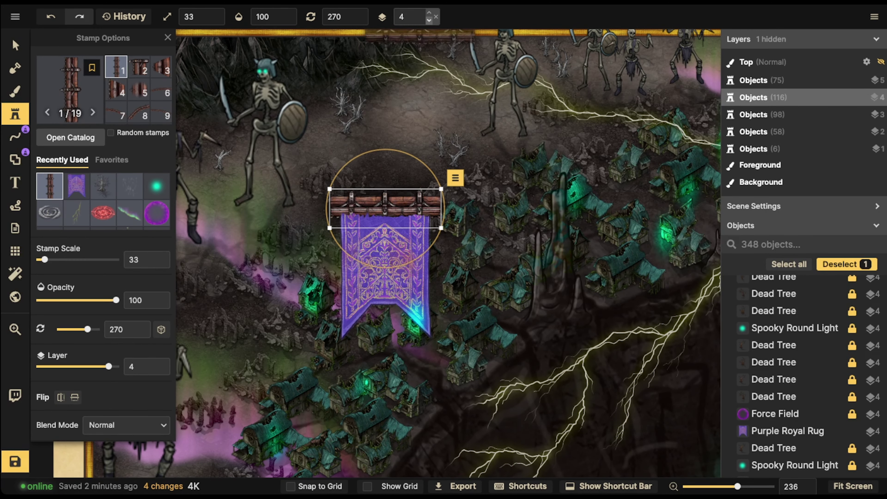
pyautogui.press('pageup')
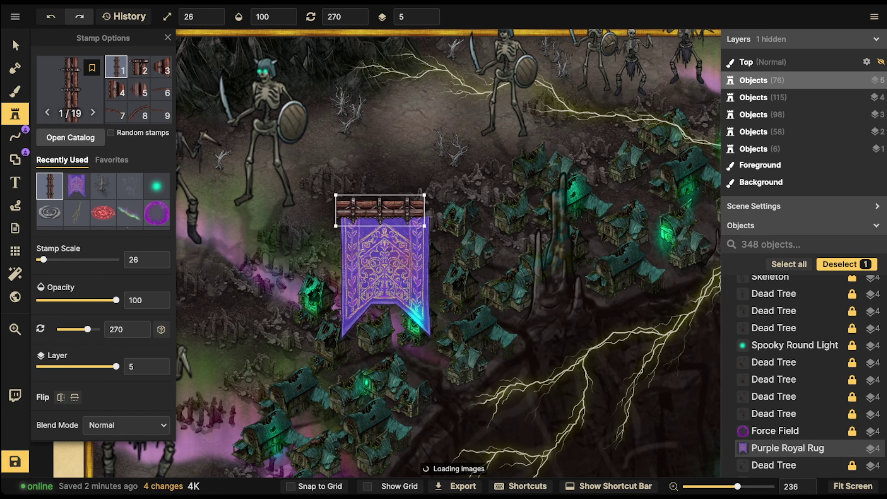
pyautogui.moveTo(335, 226); pyautogui.dragTo(332, 227)
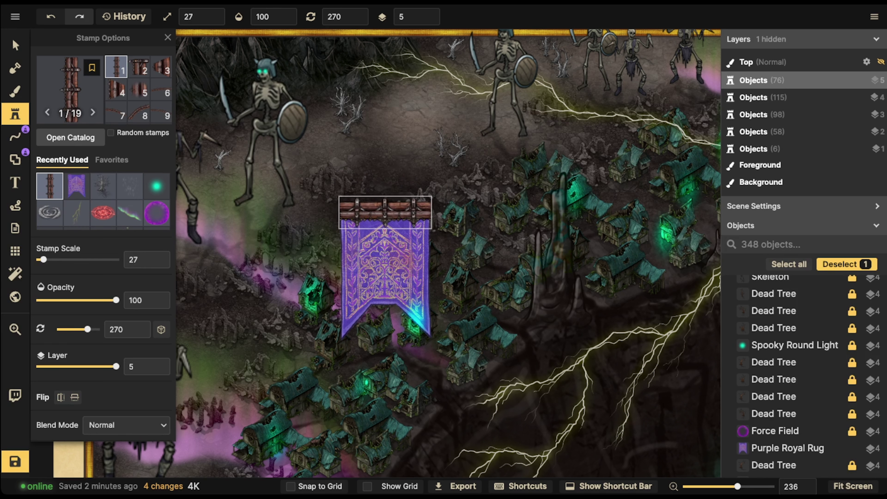
# - Group the ship wall and the Purple Royal Rug under the name "Banner"
pyautogui.press('v')
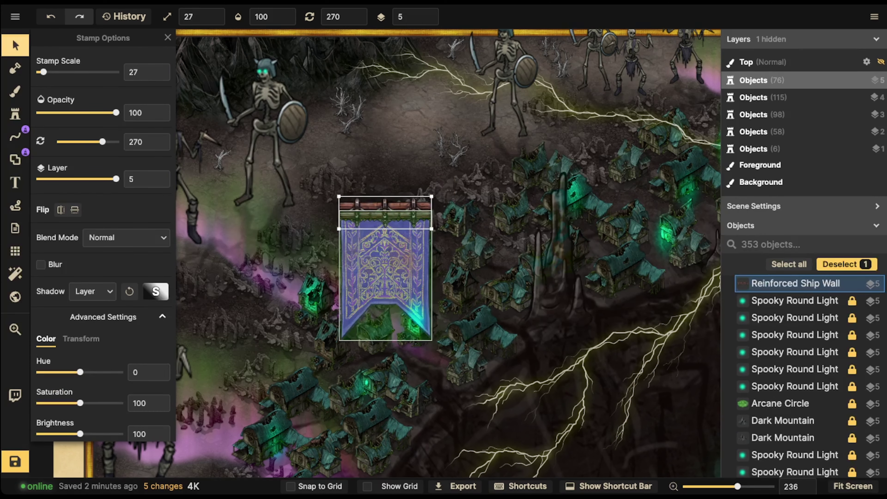
pyautogui.keyDown('shift'); pyautogui.click(385, 272); pyautogui.keyUp('shift')
pyautogui.hotkey('ctrl', 'g')
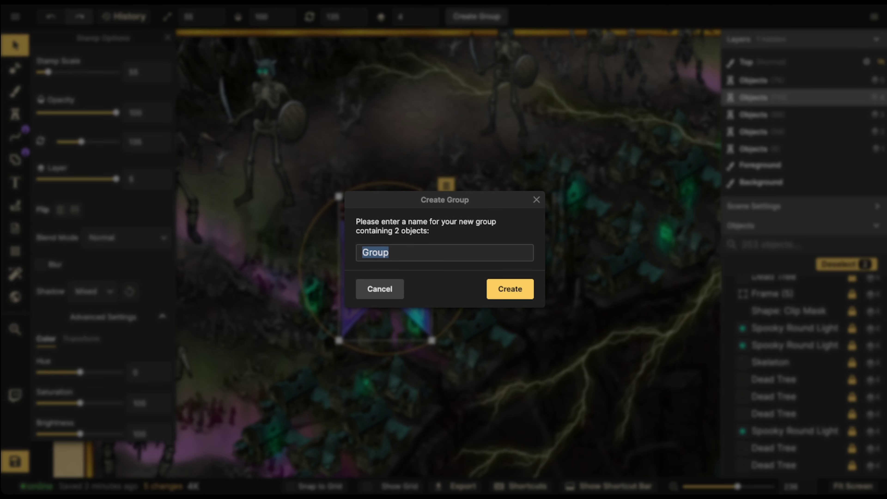
pyautogui.click(509, 289)
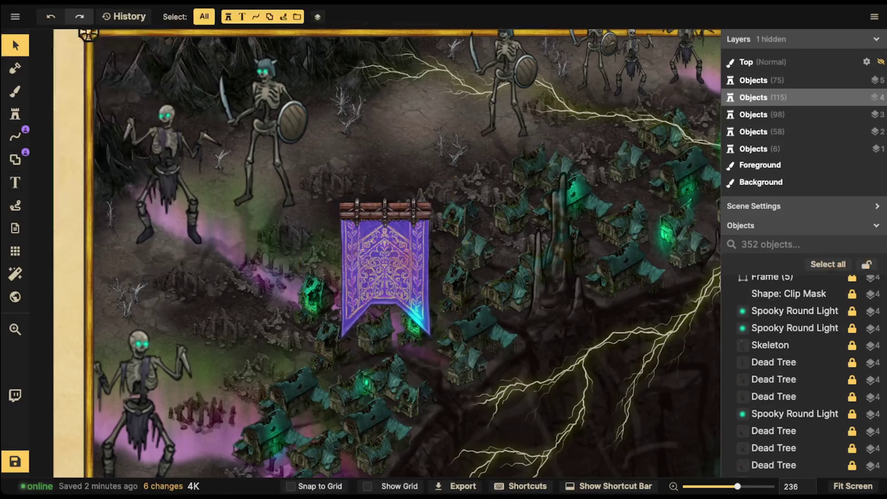
# - Move the banner group to the left side of the hooded green figure near the map's lower-right corner
pyautogui.scroll(-5, 384, 212)
pyautogui.click(385, 228)
pyautogui.moveTo(416, 202); pyautogui.dragTo(405, 149)
pyautogui.press('space')
pyautogui.moveTo(385, 183); pyautogui.dragTo(389, 140)
pyautogui.press('space')
pyautogui.scroll(-3, 395, 220)
pyautogui.press('space')
pyautogui.press('space')
pyautogui.moveTo(389, 141); pyautogui.dragTo(548, 205)
pyautogui.press('space')
pyautogui.moveTo(548, 205); pyautogui.dragTo(453, 157)
pyautogui.moveTo(452, 158); pyautogui.dragTo(485, 166)
# - Enlarge the banner group beside the hooded figure to scale 120
pyautogui.press(']')
pyautogui.press(']')
pyautogui.press(']')
pyautogui.press(']')
pyautogui.scroll(-2, 485, 166)
pyautogui.scroll(-3, 489, 176)
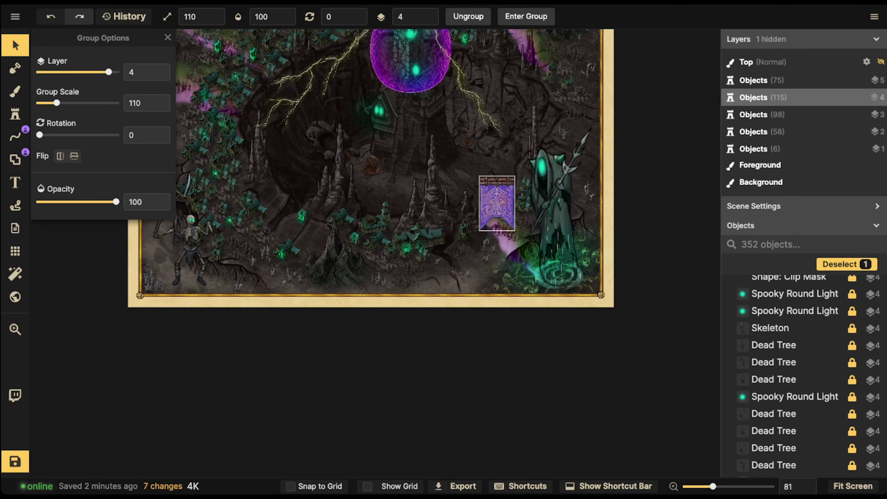
pyautogui.press(']')
pyautogui.press('[')
pyautogui.moveTo(496, 204); pyautogui.dragTo(504, 341)
pyautogui.press(']')
pyautogui.press('space')
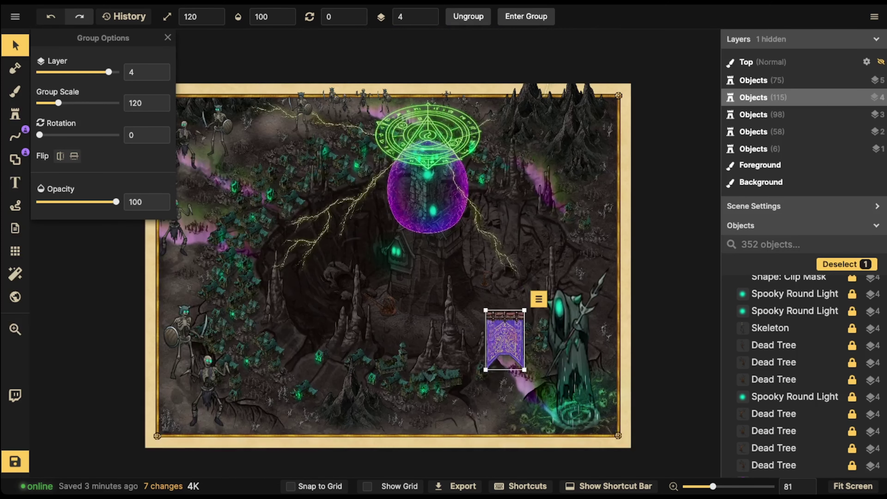
# - Paste a banner copy just below the purple force field, put it on layer 5 and scale it to 60
pyautogui.hotkey('ctrl', 'v')
pyautogui.moveTo(388, 267); pyautogui.dragTo(446, 254)
pyautogui.click(428, 13)
pyautogui.scroll(-3, 446, 253)
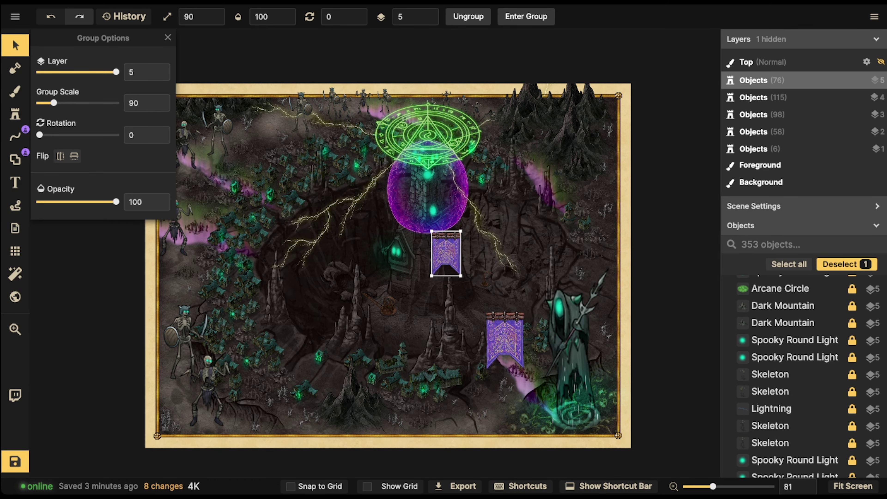
pyautogui.scroll(3, 444, 249)
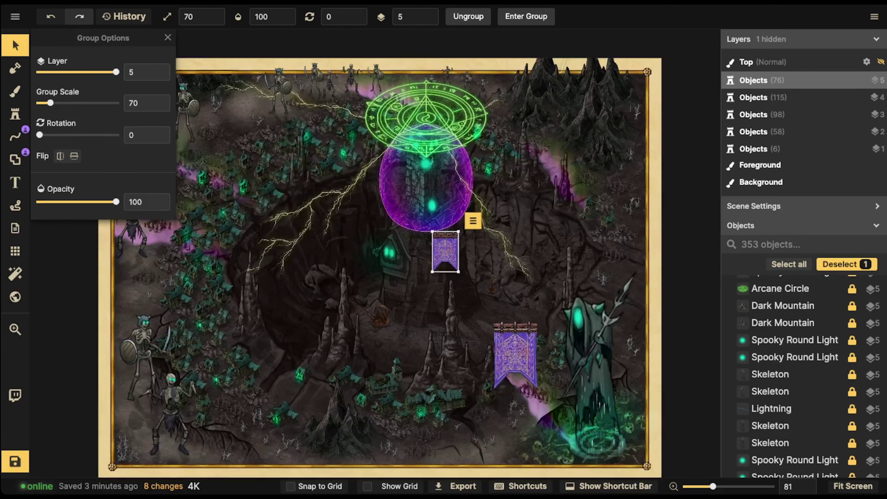
pyautogui.scroll(-1, 443, 250)
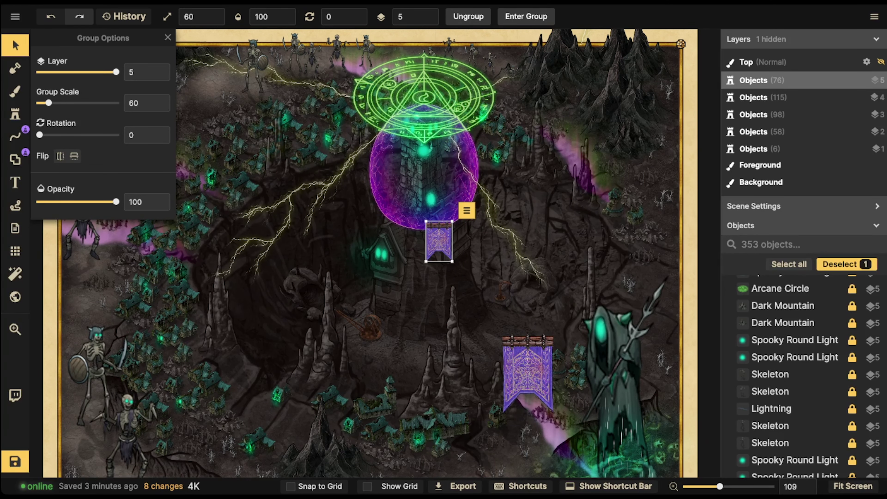
pyautogui.scroll(-3, 443, 250)
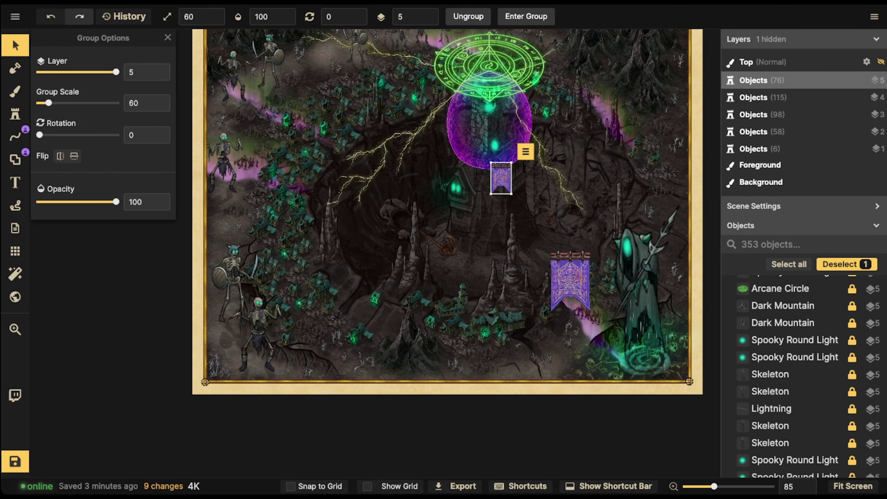
# - Paste another banner copy and place it at the left side of the green arcane circle
pyautogui.hotkey('ctrl', 'v')
pyautogui.press('space')
pyautogui.moveTo(546, 62); pyautogui.dragTo(550, 139)
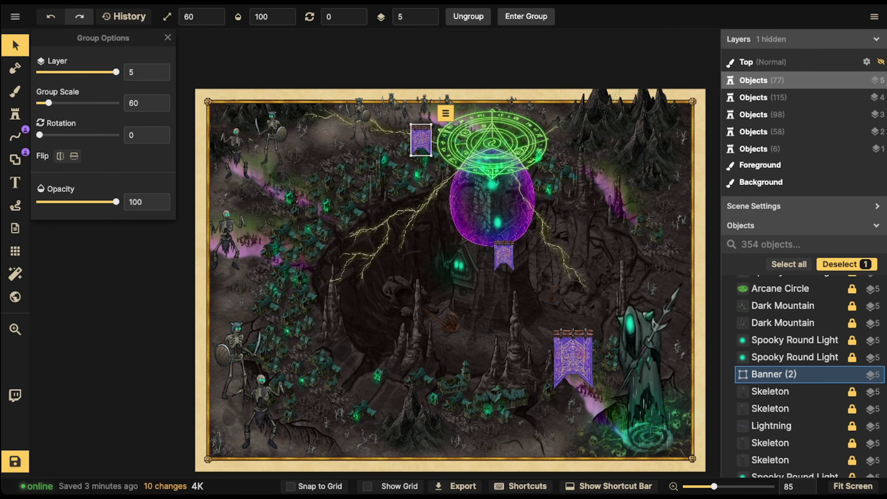
# - Paste a banner copy and place it beside the skeletons in the map's lower-left corner
pyautogui.press('space')
pyautogui.moveTo(421, 140); pyautogui.dragTo(467, 85)
pyautogui.hotkey('ctrl', 'v')
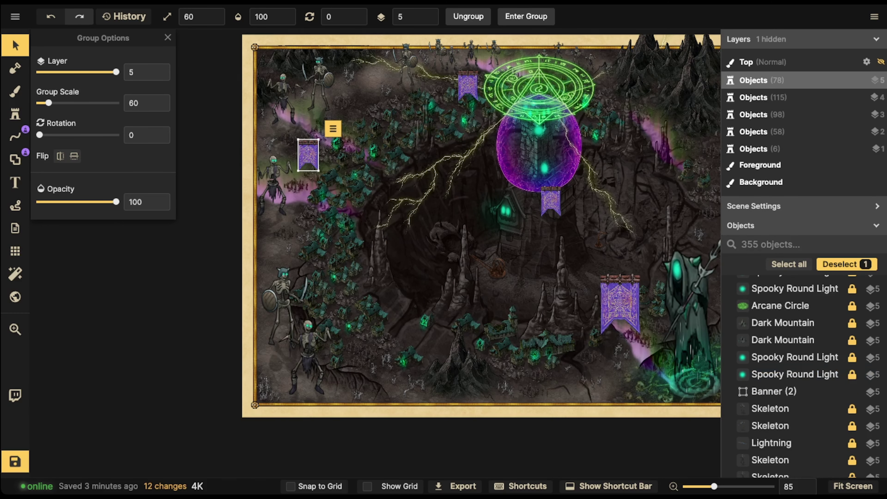
pyautogui.moveTo(308, 155); pyautogui.dragTo(285, 371)
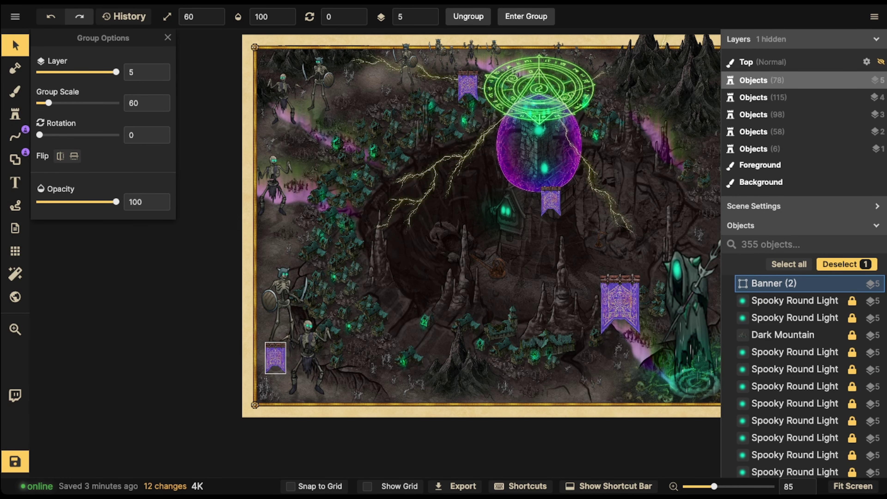
# - Paste a banner copy and place it over the ruined houses in the map's upper-left area
pyautogui.hotkey('ctrl', 'v')
pyautogui.moveTo(390, 338); pyautogui.dragTo(357, 117)
pyautogui.press('space')
pyautogui.moveTo(357, 118); pyautogui.dragTo(253, 88)
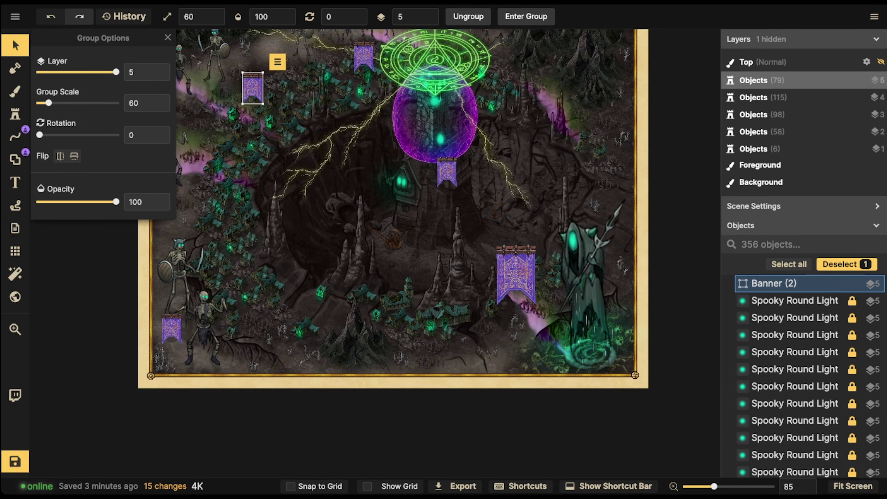
# - Paste a banner copy and place it in the central cavern, below the small glowing house
pyautogui.hotkey('ctrl', 'v')
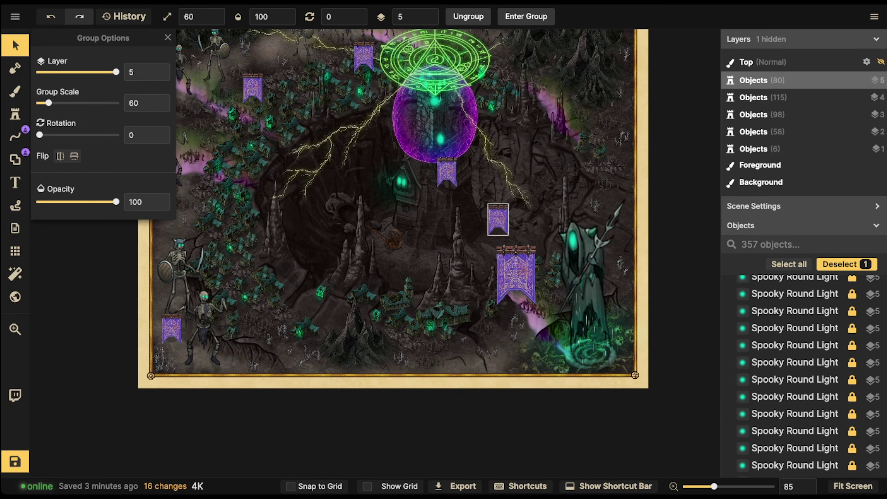
pyautogui.moveTo(495, 211); pyautogui.dragTo(343, 330)
pyautogui.press('space')
# - Paste a banner copy and place it on the dark mountains near the map's upper-right corner
pyautogui.hotkey('ctrl', 'v')
pyautogui.moveTo(518, 170); pyautogui.dragTo(506, 141)
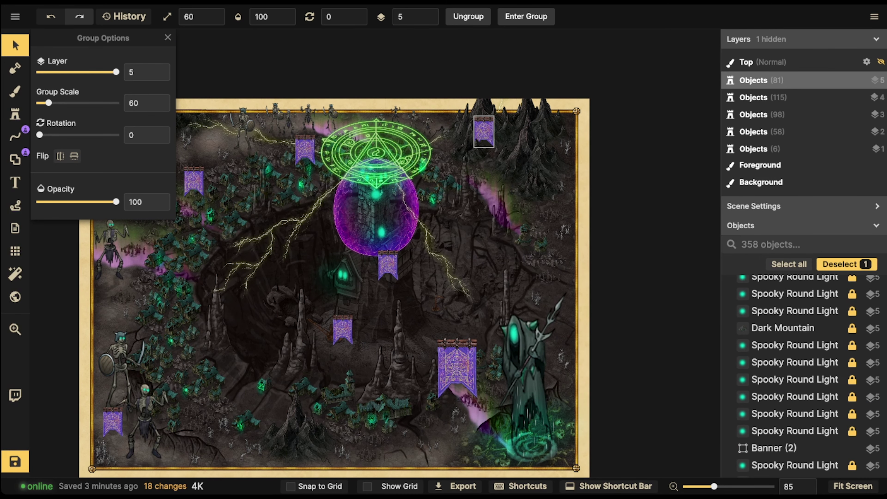
pyautogui.scroll(-2, 458, 190)
pyautogui.press('space')
pyautogui.moveTo(458, 190); pyautogui.dragTo(494, 69)
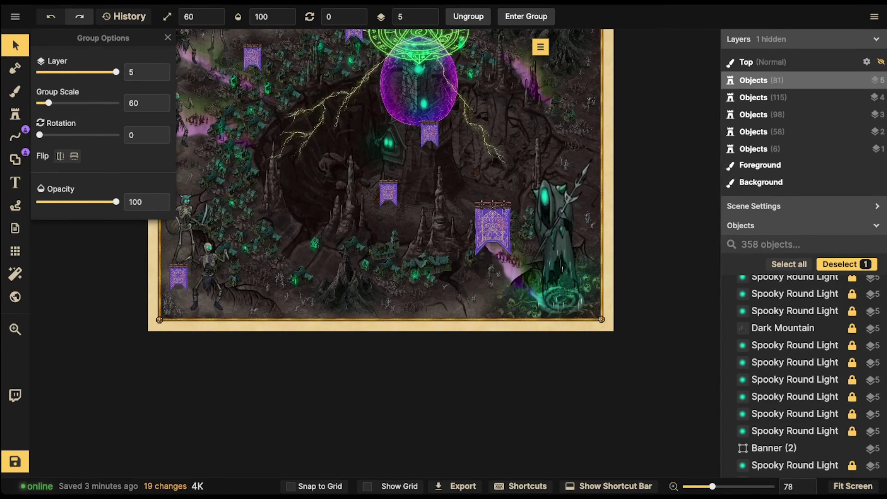
# - Paste a banner copy and place it in the left side of the central cavern, among the stalagmites
pyautogui.moveTo(388, 193); pyautogui.dragTo(493, 249)
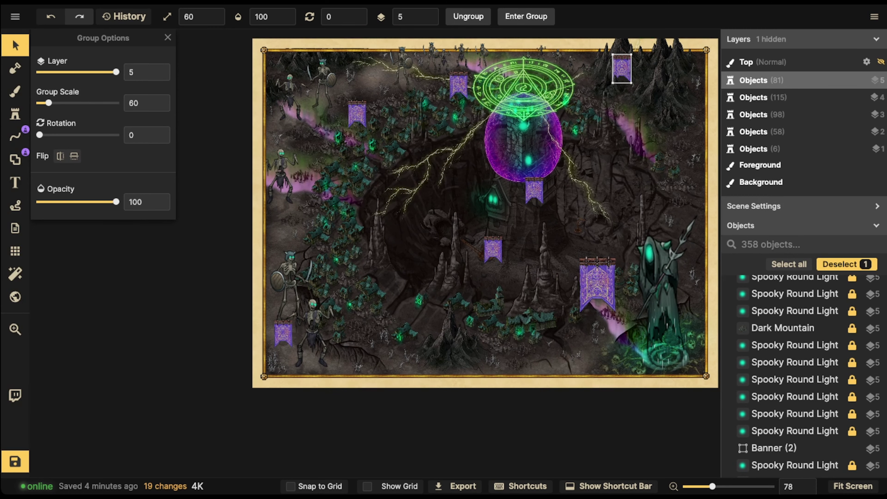
pyautogui.hotkey('ctrl', 'v')
pyautogui.moveTo(423, 238); pyautogui.dragTo(423, 237)
pyautogui.moveTo(481, 310); pyautogui.dragTo(451, 287)
pyautogui.scroll(3, 451, 286)
pyautogui.scroll(1, 457, 234)
pyautogui.moveTo(457, 234); pyautogui.dragTo(508, 255)
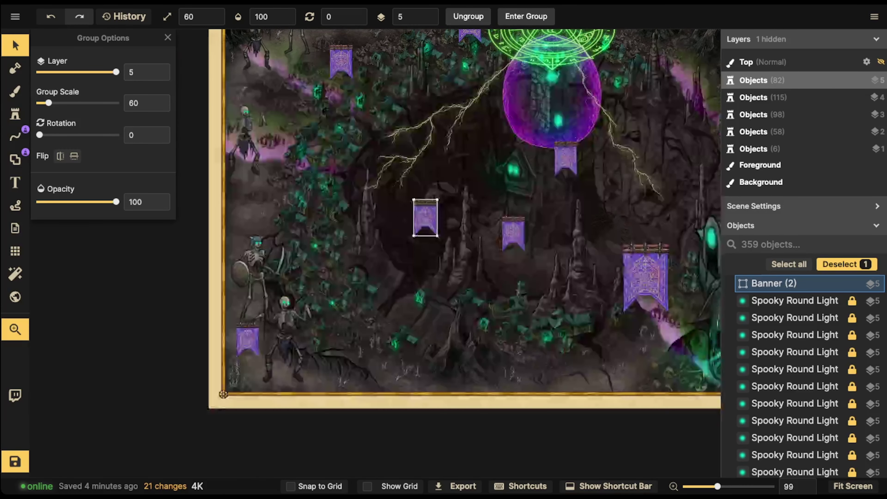
# - Paste a banner copy and place it among the glowing ruins just above the small dark mountain near the map's lower edge
pyautogui.hotkey('ctrl', 'v')
pyautogui.moveTo(527, 377); pyautogui.dragTo(468, 324)
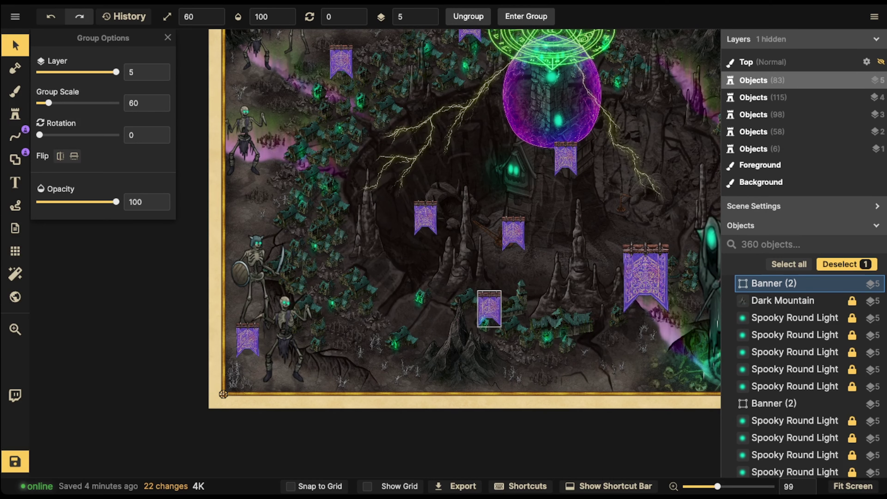
pyautogui.moveTo(562, 91); pyautogui.dragTo(459, 207)
pyautogui.click(499, 206)
# - Examine how the banner copies are distributed across the map, up close and as a whole
pyautogui.scroll(-1, 499, 206)
pyautogui.scroll(-1, 500, 206)
pyautogui.scroll(3, 561, 145)
pyautogui.scroll(5, 558, 140)
pyautogui.moveTo(558, 141); pyautogui.dragTo(556, 118)
pyautogui.click(523, 130)
pyautogui.scroll(-5, 524, 130)
pyautogui.scroll(-1, 347, 145)
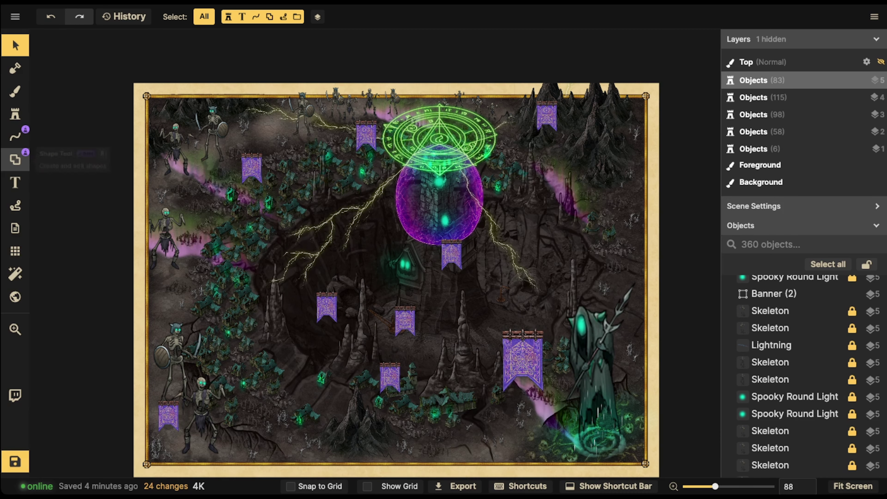
# - Choose the torn-edge parchment sheet from the Parchment World stamps, clearing the old catalog search
pyautogui.click(15, 159)
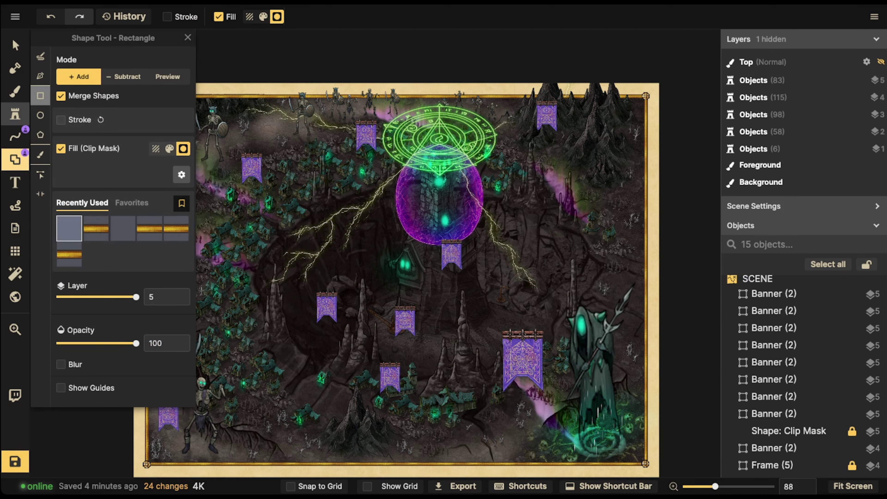
pyautogui.click(15, 114)
pyautogui.click(69, 89)
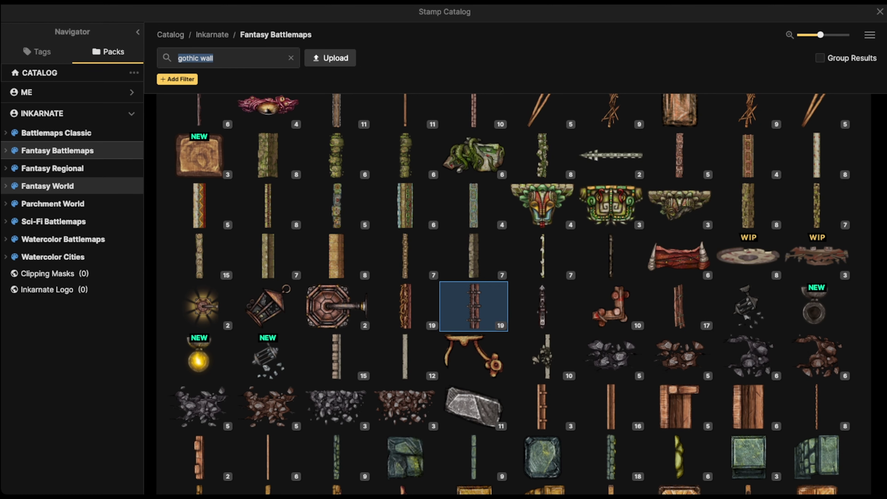
pyautogui.click(53, 203)
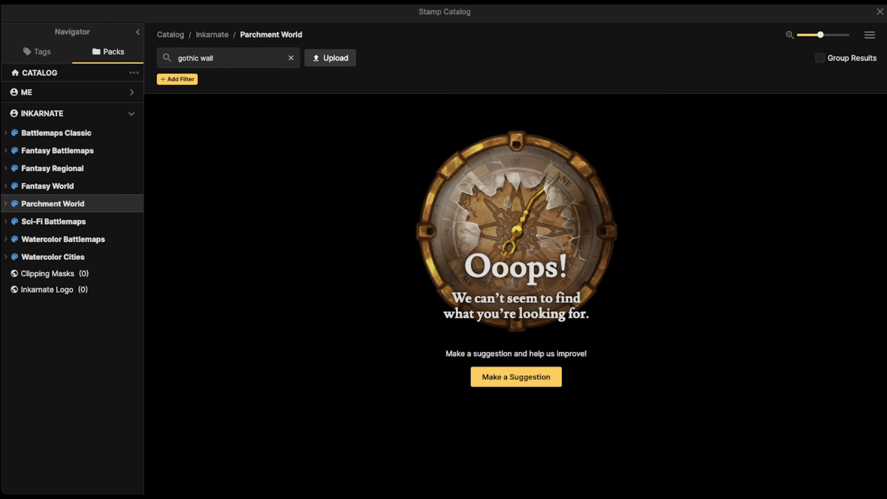
pyautogui.click(291, 58)
pyautogui.click(267, 208)
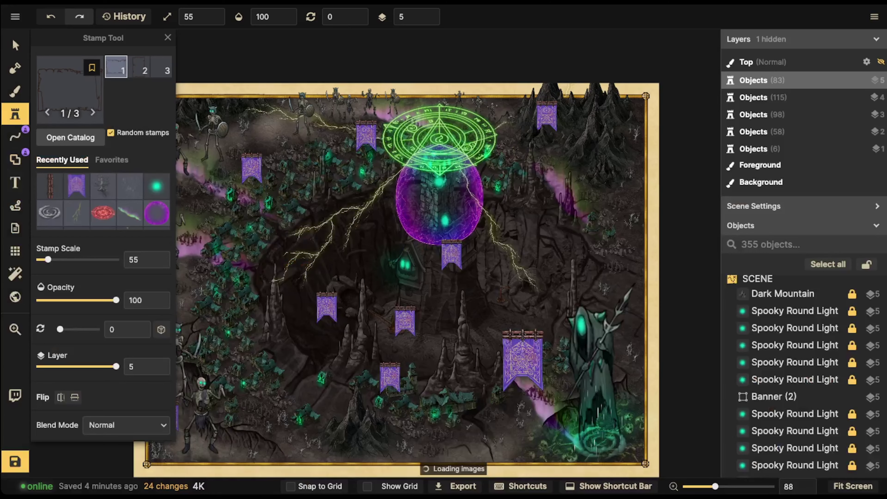
# - Place the parchment stamp at scale 125 and rotation 90 in the map's upper-right area, between the mountains and the hooded figure
pyautogui.scroll(5, 597, 224)
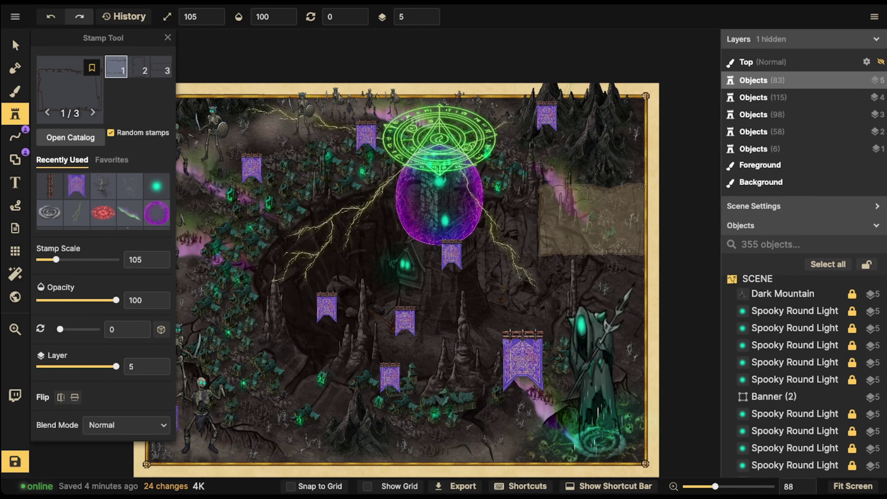
pyautogui.scroll(5, 590, 219)
pyautogui.scroll(2, 585, 219)
pyautogui.scroll(2, 587, 209)
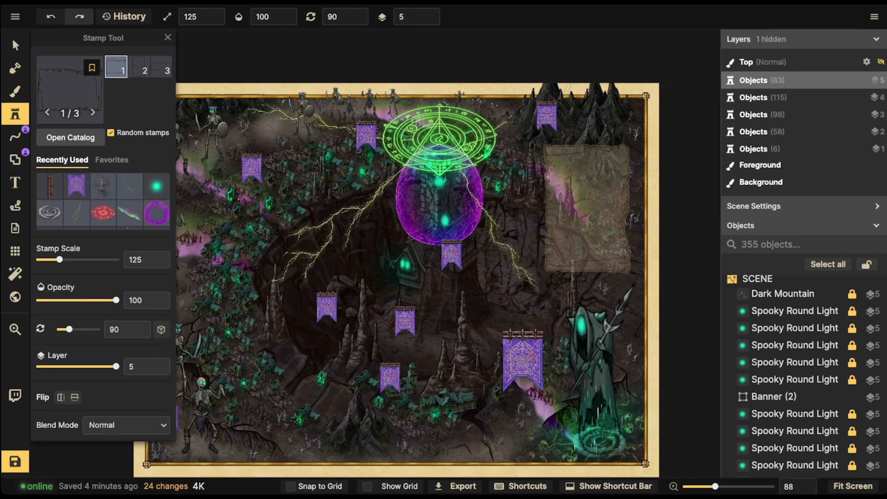
pyautogui.click(587, 206)
pyautogui.moveTo(587, 205); pyautogui.dragTo(585, 211)
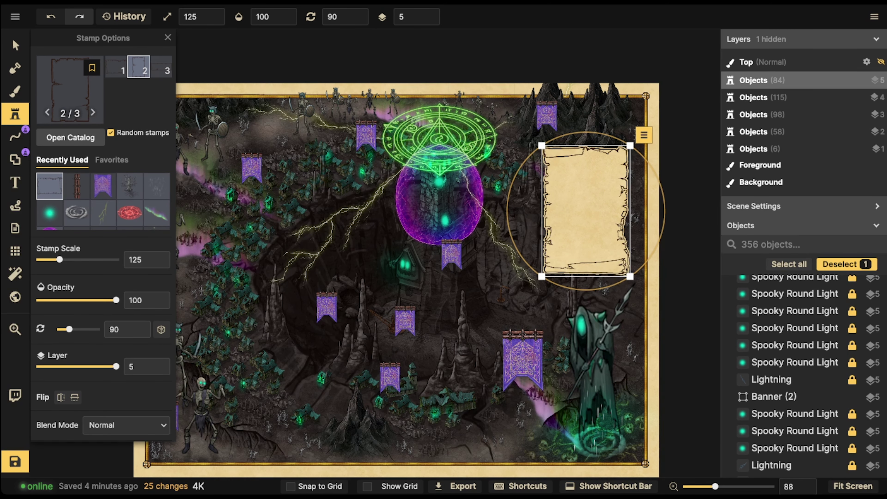
pyautogui.scroll(1, 585, 211)
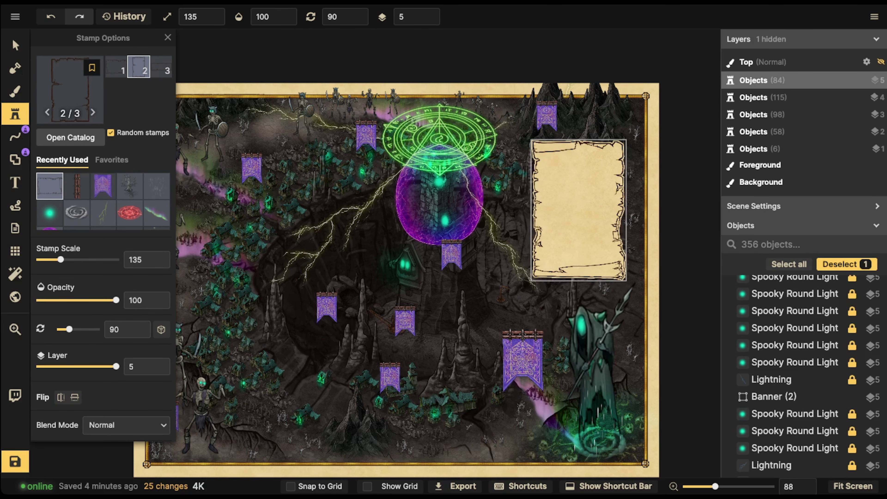
pyautogui.scroll(-1, 585, 211)
pyautogui.moveTo(585, 211); pyautogui.dragTo(583, 209)
pyautogui.click(444, 204)
pyautogui.scroll(-3, 440, 204)
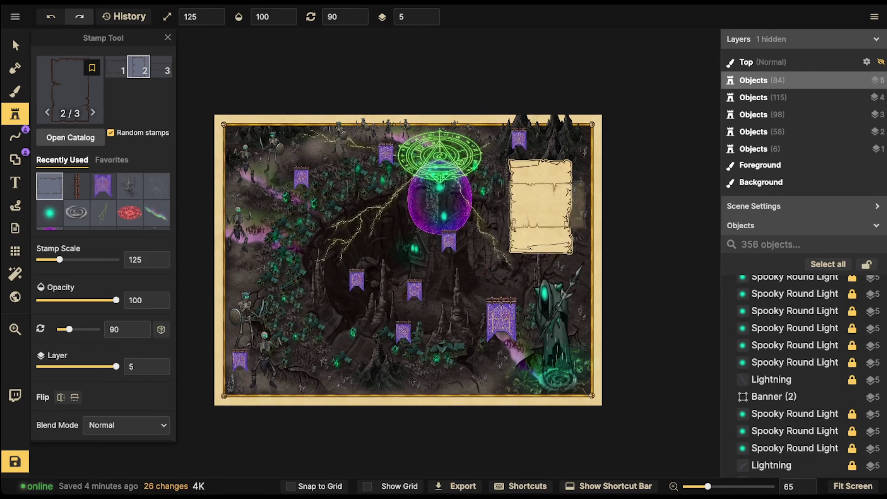
# - Add the wide ribbon banner stamp from Parchment World, centred on the map's bottom border at scale 95
pyautogui.click(70, 137)
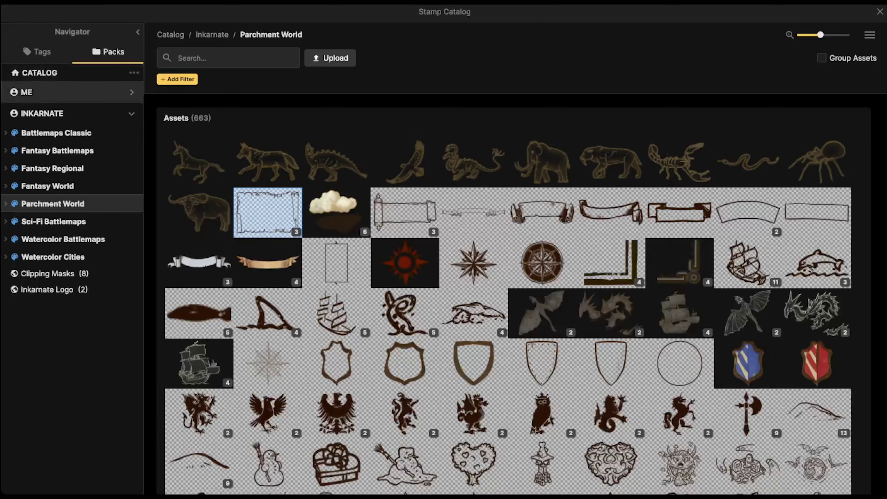
pyautogui.click(473, 212)
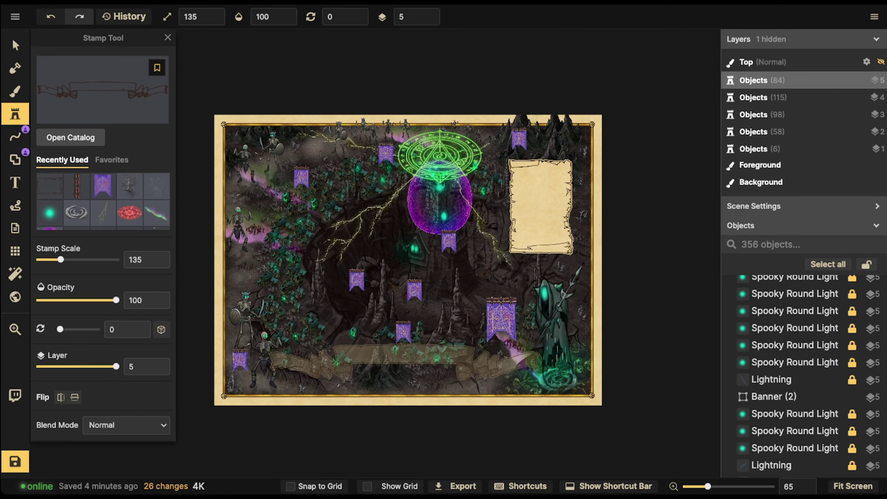
pyautogui.scroll(-3, 404, 363)
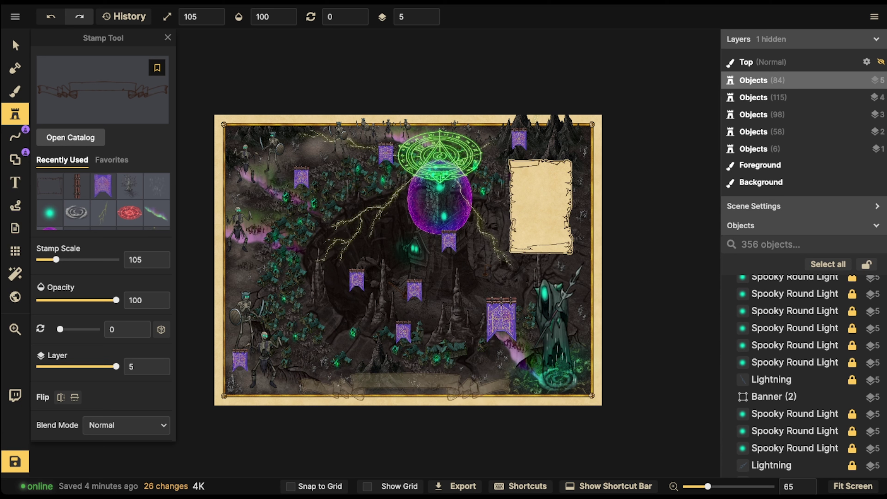
pyautogui.moveTo(406, 382); pyautogui.dragTo(410, 385)
pyautogui.press('[')
pyautogui.press('[')
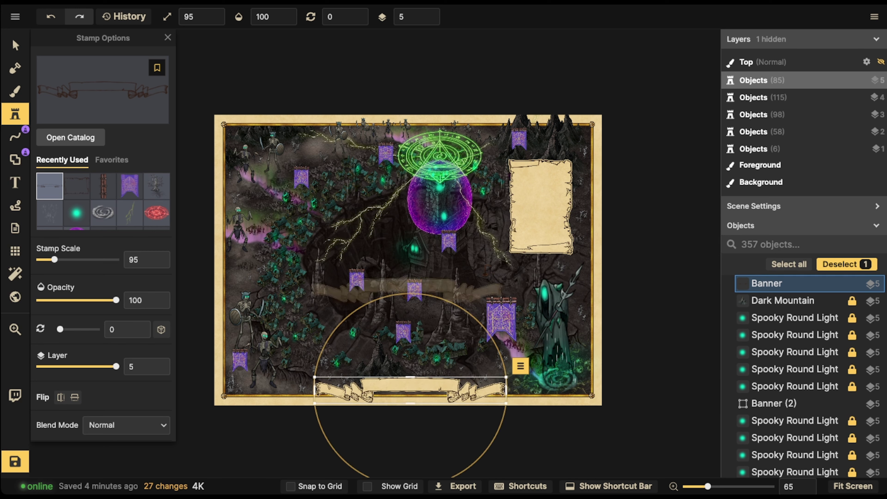
# - Reduce the parchment sheet to scale 115 and move it closer to the map's right border
pyautogui.click(15, 45)
pyautogui.click(539, 206)
pyautogui.press('[')
pyautogui.press('[')
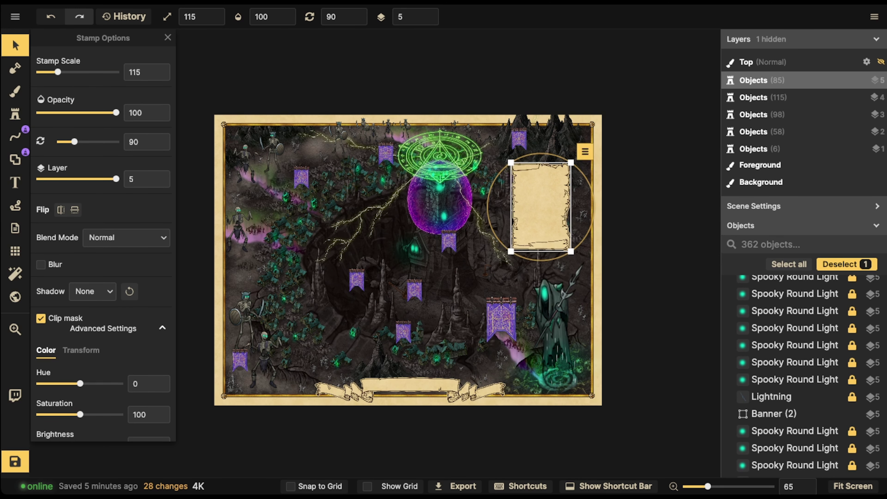
pyautogui.moveTo(540, 206); pyautogui.dragTo(551, 209)
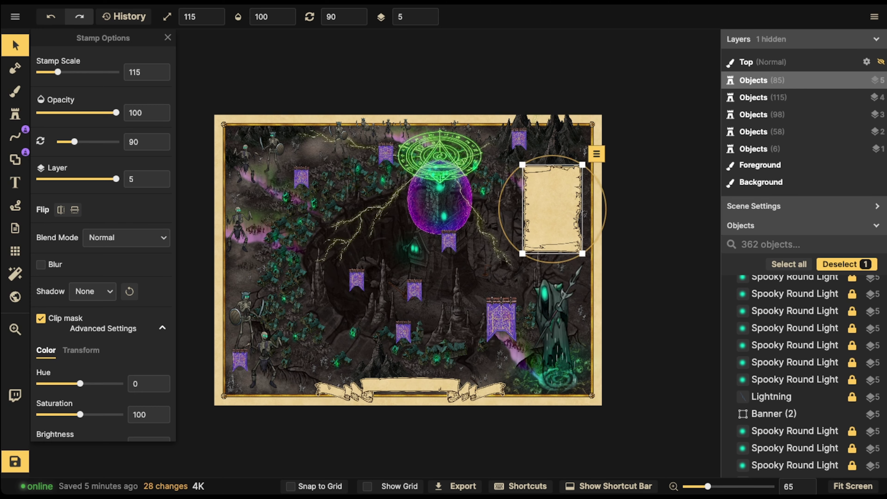
pyautogui.scroll(-2, 377, 193)
pyautogui.scroll(3, 503, 208)
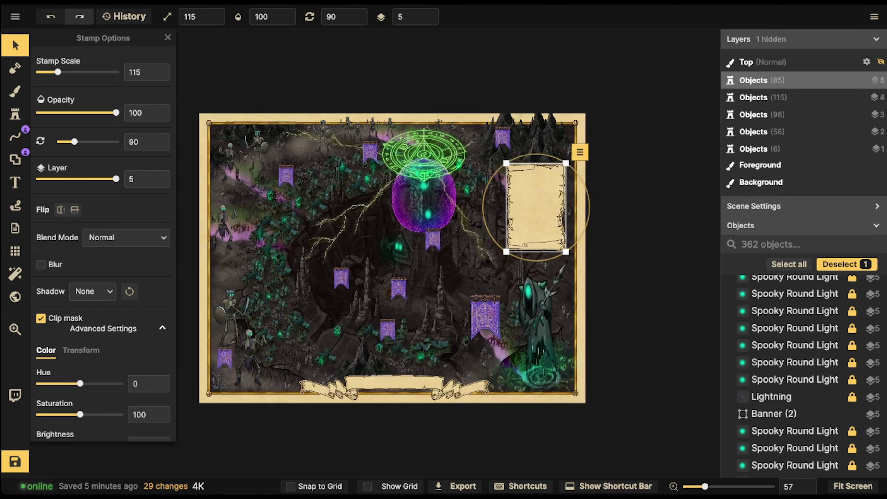
pyautogui.click(503, 129)
pyautogui.press('Escape')
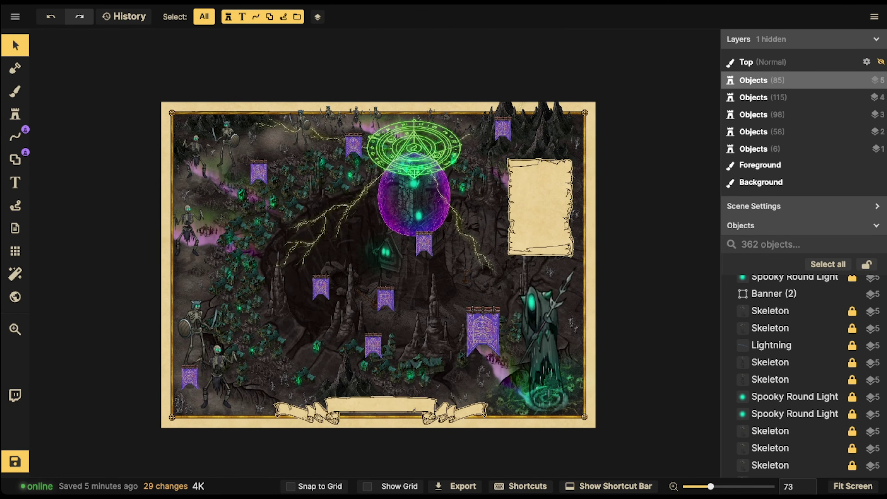
# - Group all the banners, the parchment sheet and the ribbon under the name "Labels"
pyautogui.scroll(-2, 319, 132)
pyautogui.moveTo(108, 85); pyautogui.dragTo(602, 426)
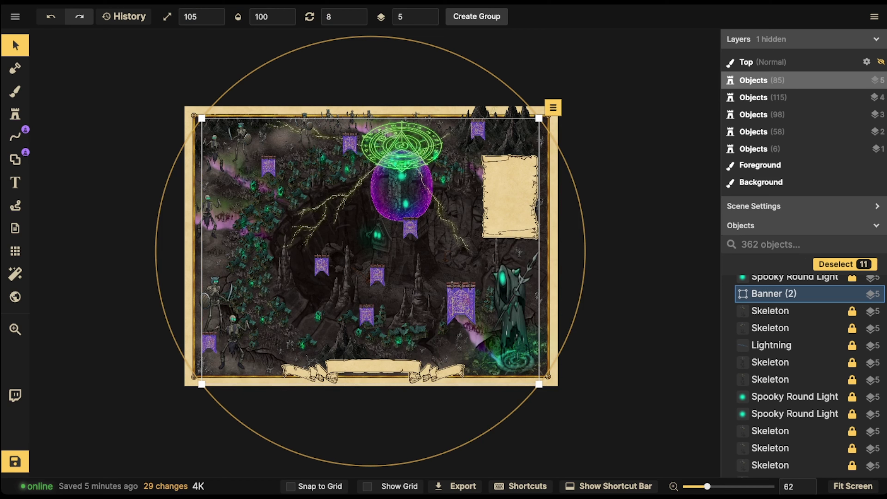
pyautogui.moveTo(461, 303); pyautogui.dragTo(463, 303)
pyautogui.click(477, 16)
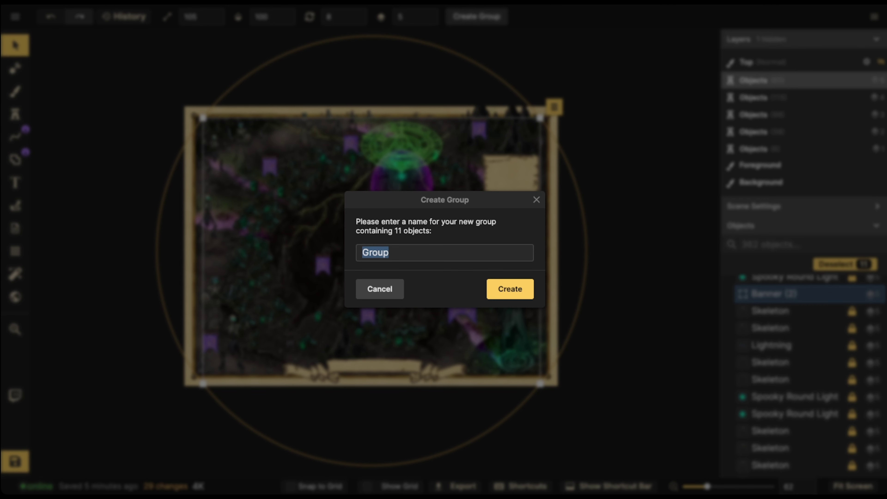
pyautogui.write('Labels')
pyautogui.press('Return')
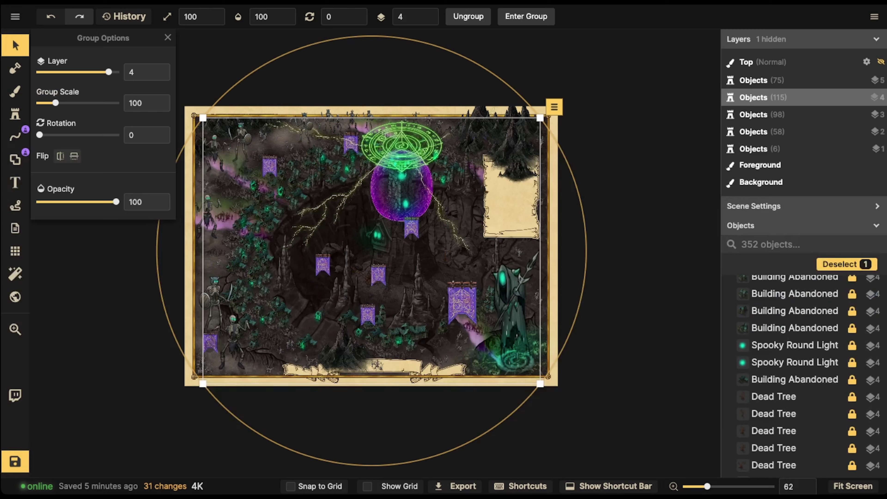
pyautogui.press('Escape')
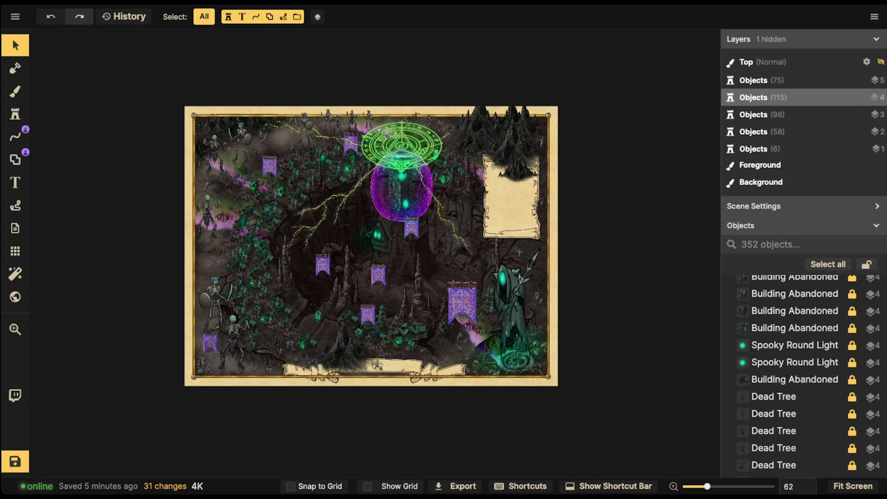
# - Set the Labels group's layer to 5 and shift the group slightly down on the map
pyautogui.moveTo(462, 302); pyautogui.dragTo(462, 304)
pyautogui.click(427, 12)
pyautogui.press('Escape')
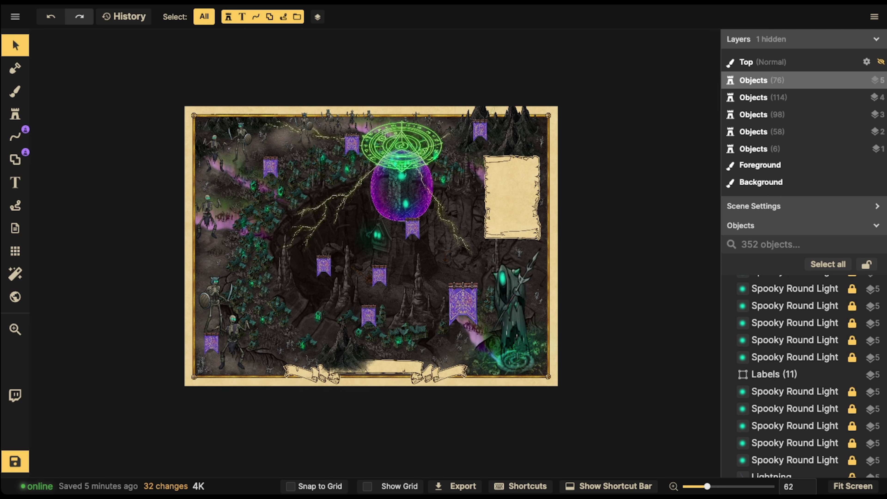
pyautogui.click(463, 303)
pyautogui.moveTo(463, 304); pyautogui.dragTo(463, 307)
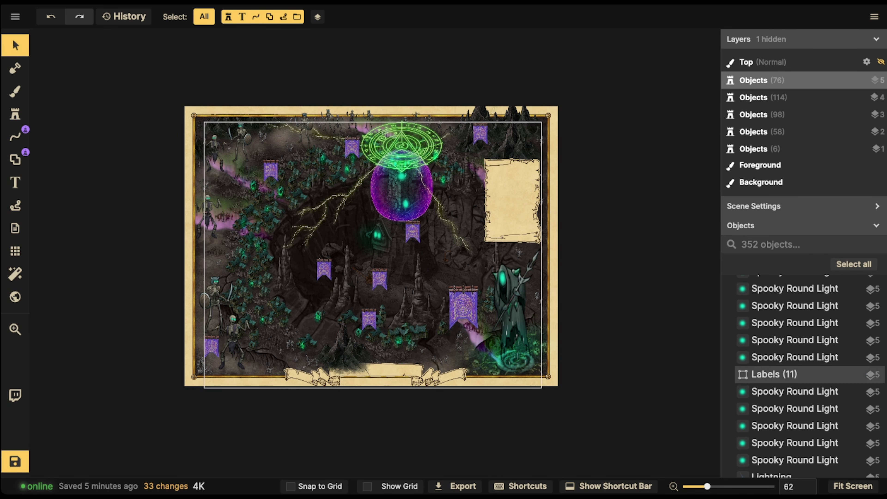
# - Move the dark mountain that overlaps the ribbon at the map's bottom edge to layer 4
pyautogui.click(345, 353)
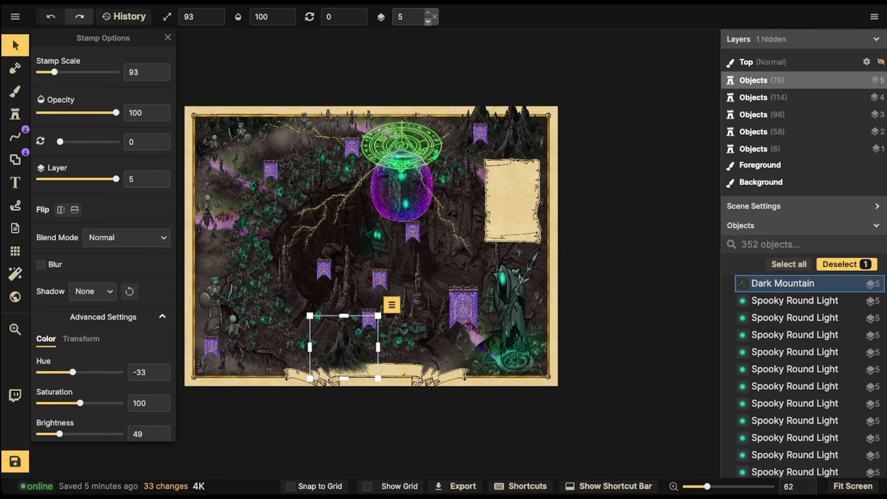
pyautogui.click(430, 20)
pyautogui.press('Escape')
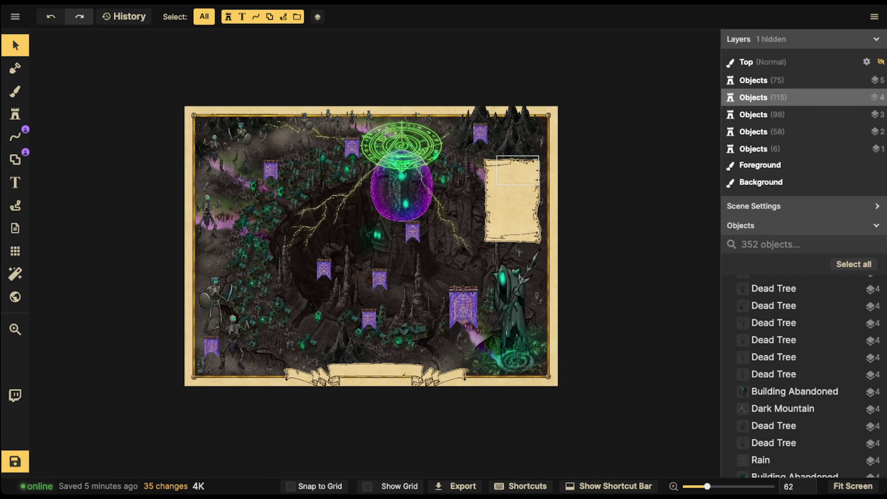
# - Select every object in the scene and lock them all
pyautogui.scroll(5, 474, 141)
pyautogui.moveTo(340, 141); pyautogui.dragTo(419, 130)
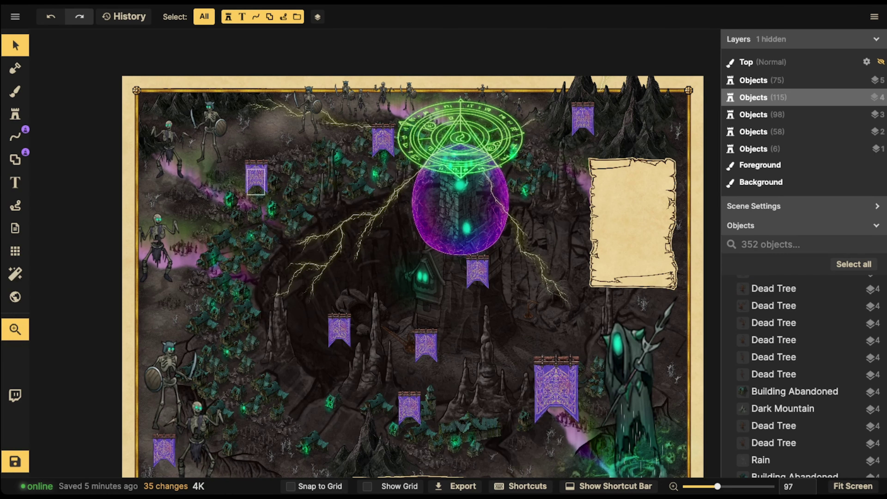
pyautogui.scroll(-5, 803, 349)
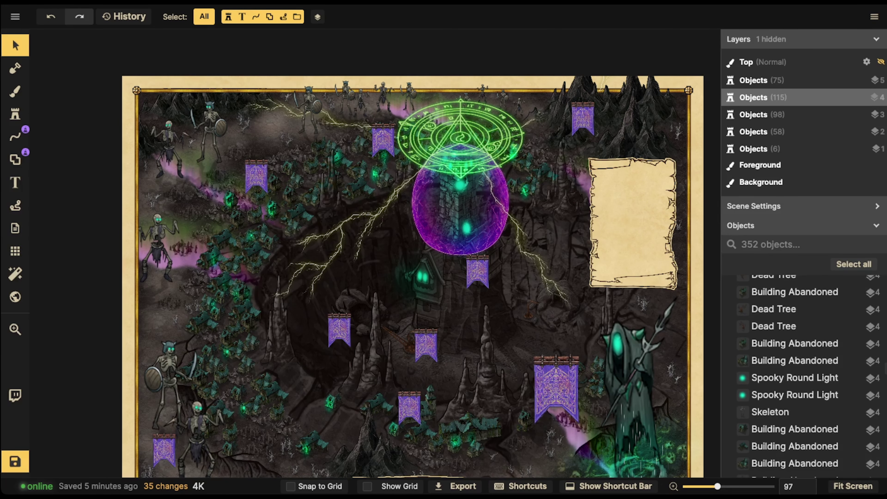
pyautogui.hotkey('ctrl', 'a')
pyautogui.hotkey('ctrl', 'l')
pyautogui.press('Escape')
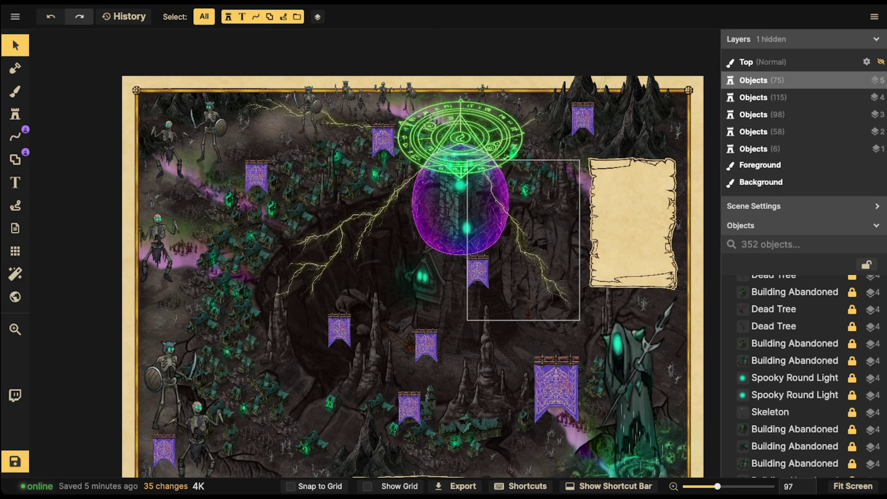
pyautogui.scroll(-1, 705, 314)
pyautogui.scroll(5, 803, 373)
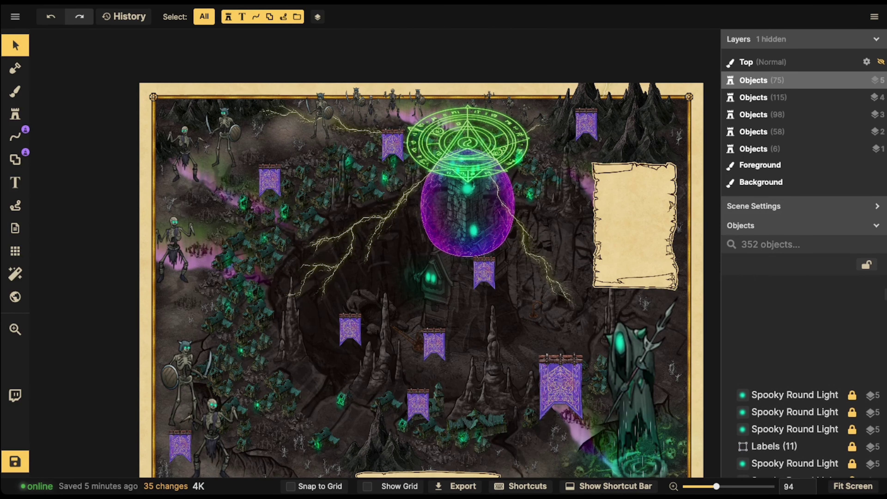
pyautogui.scroll(-3, 803, 345)
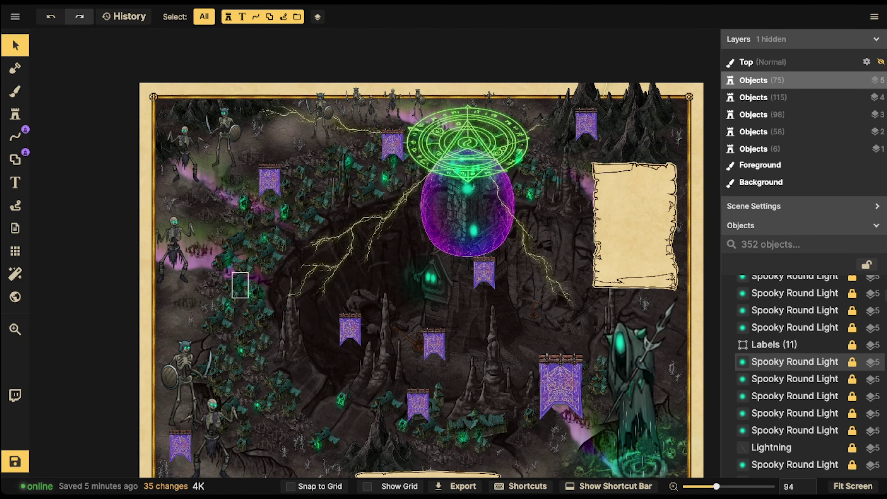
pyautogui.click(778, 344)
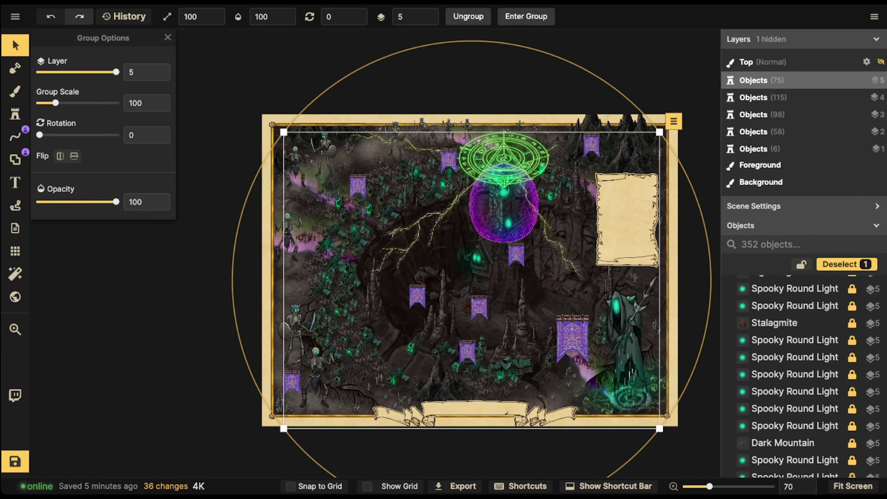
pyautogui.press('Escape')
# - Enter the Labels group and set all the objects inside it to layer 3
pyautogui.scroll(1, 436, 213)
pyautogui.press('space')
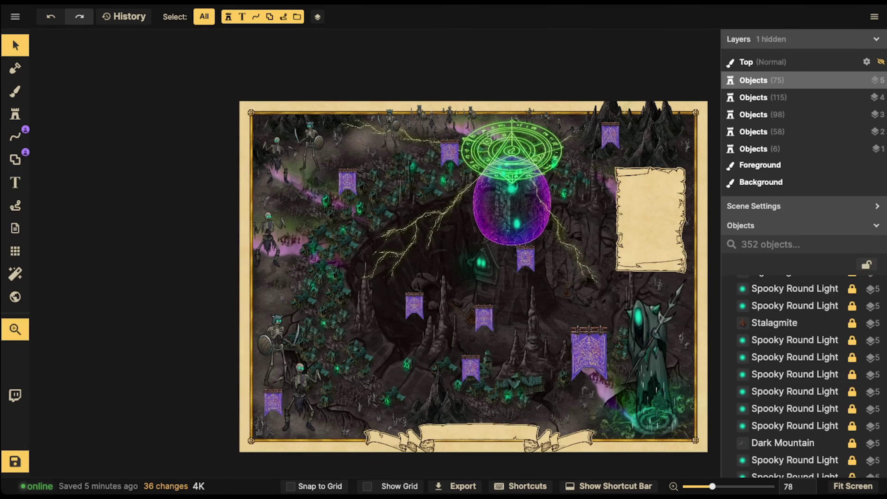
pyautogui.moveTo(436, 213); pyautogui.dragTo(334, 214)
pyautogui.scroll(5, 800, 401)
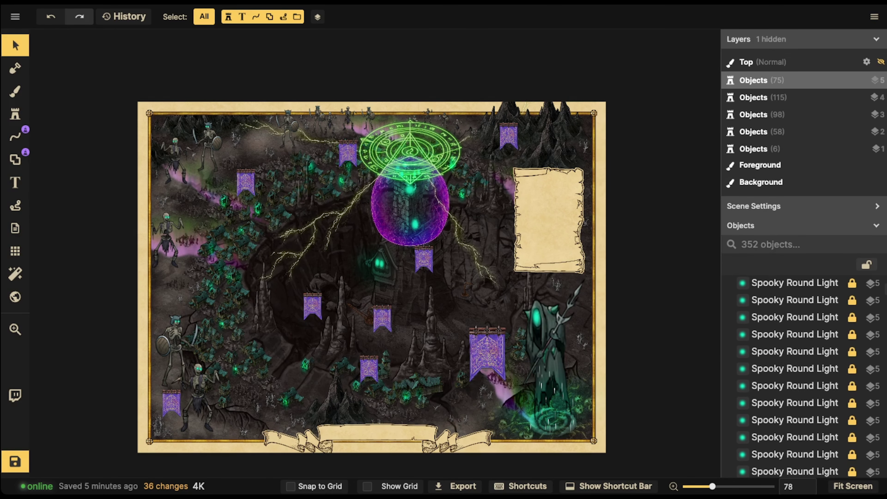
pyautogui.scroll(-7, 800, 363)
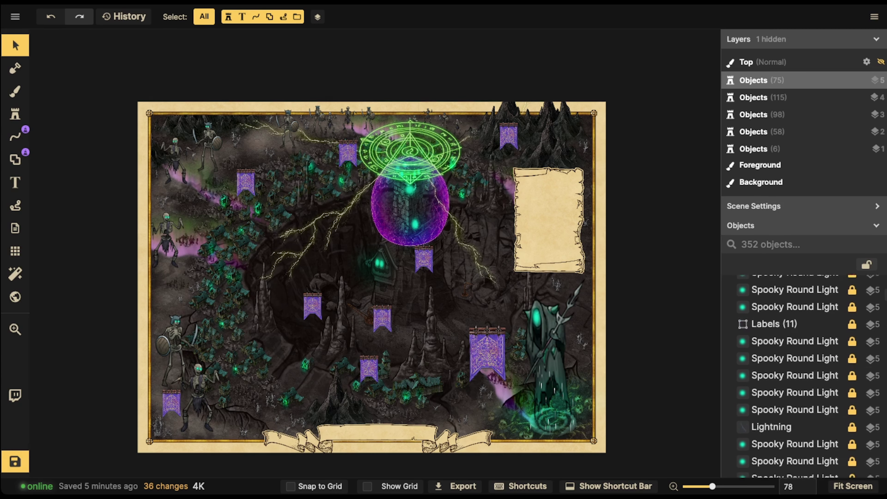
pyautogui.scroll(1, 800, 391)
pyautogui.scroll(1, 799, 370)
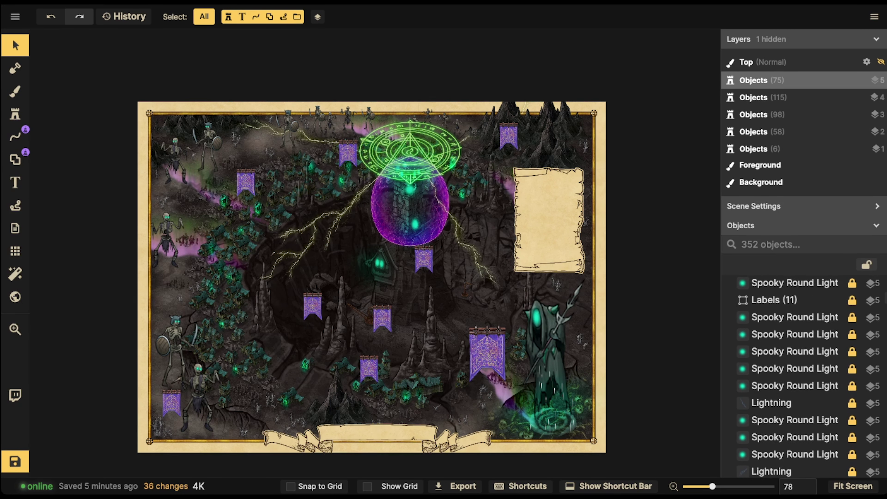
pyautogui.doubleClick(782, 301)
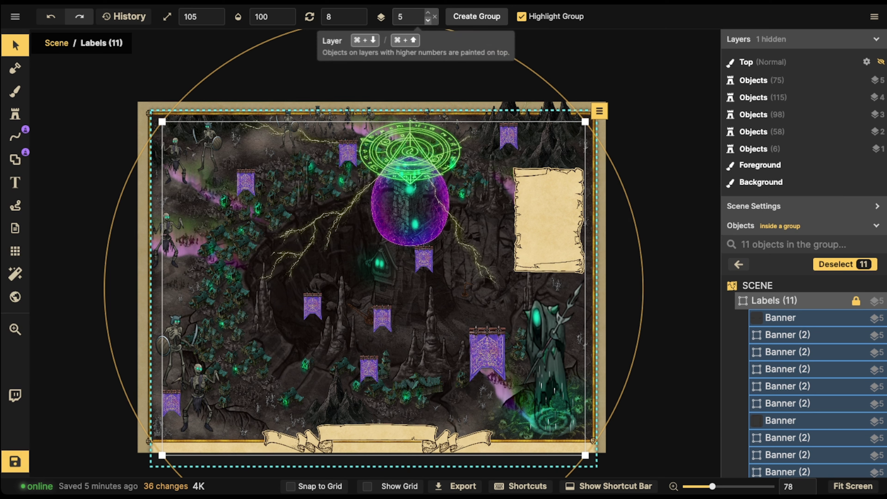
pyautogui.click(428, 20)
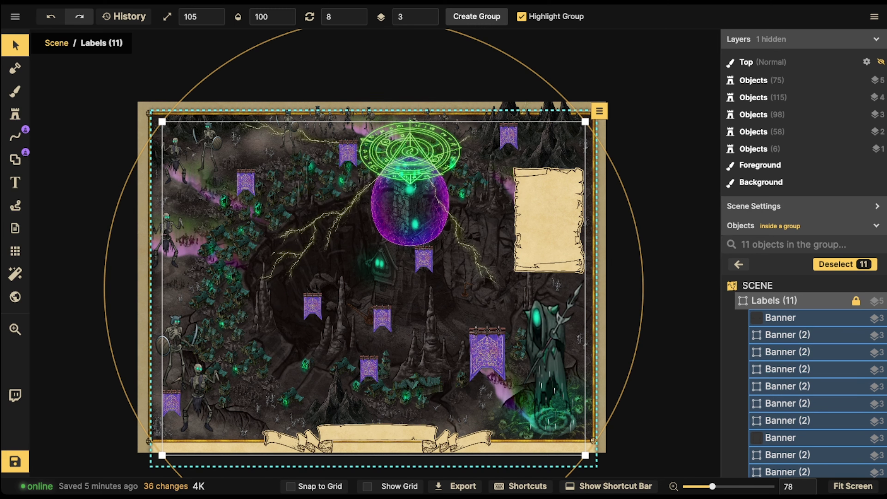
# - Set the Text tool's fill color to black and turn its outline off
pyautogui.click(15, 183)
pyautogui.scroll(2, 330, 271)
pyautogui.moveTo(464, 298); pyautogui.dragTo(368, 271)
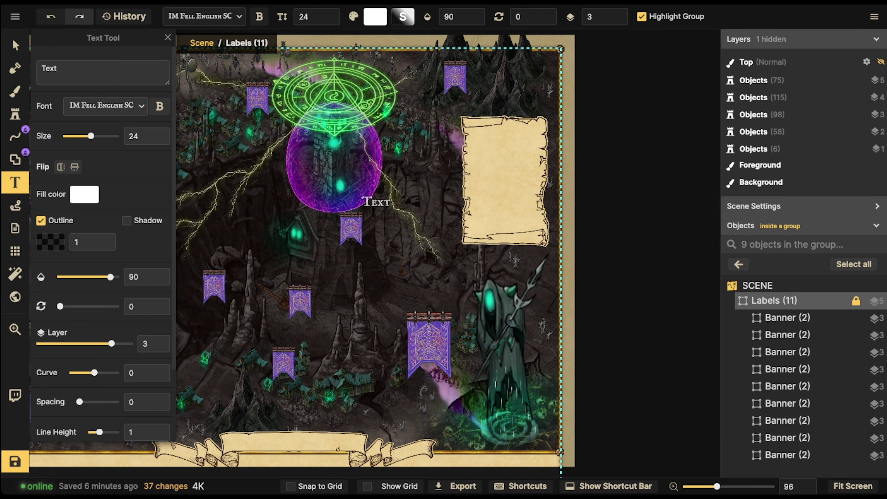
pyautogui.click(84, 194)
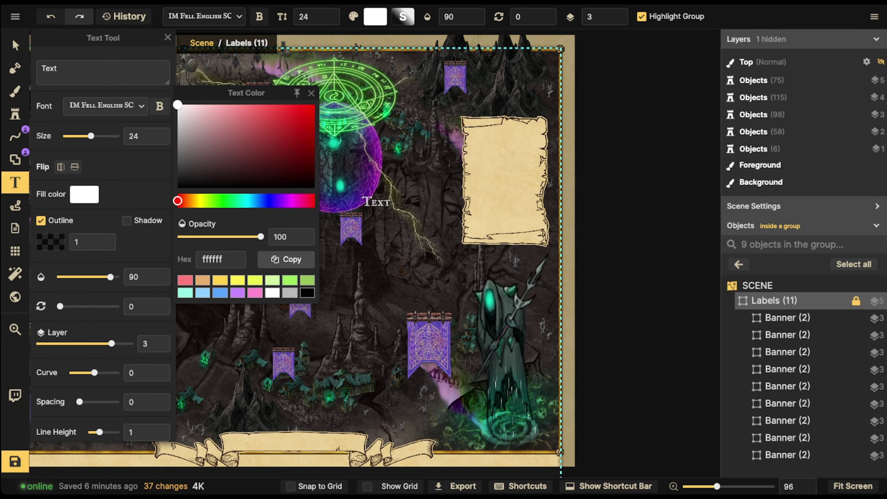
pyautogui.click(178, 188)
pyautogui.click(41, 220)
pyautogui.press('Escape')
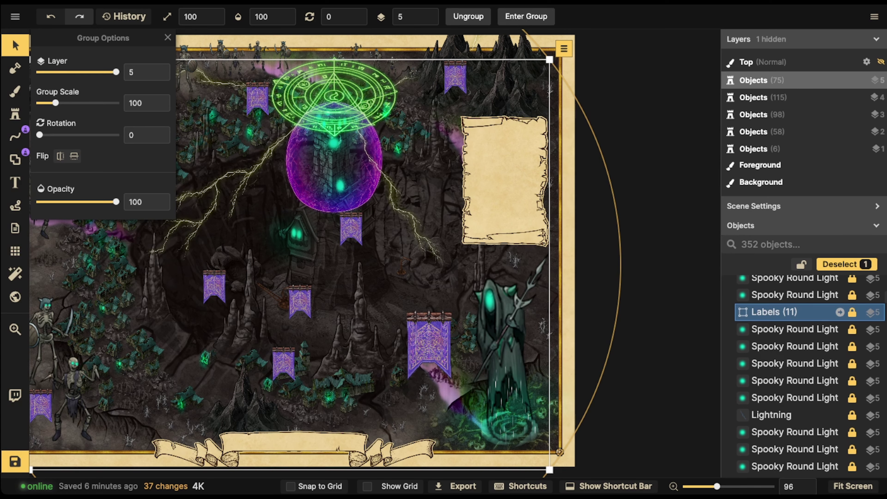
# - Place a size 24 text on the parchment sheet inside the Labels group and set its layer to 4
pyautogui.click(839, 312)
pyautogui.click(15, 182)
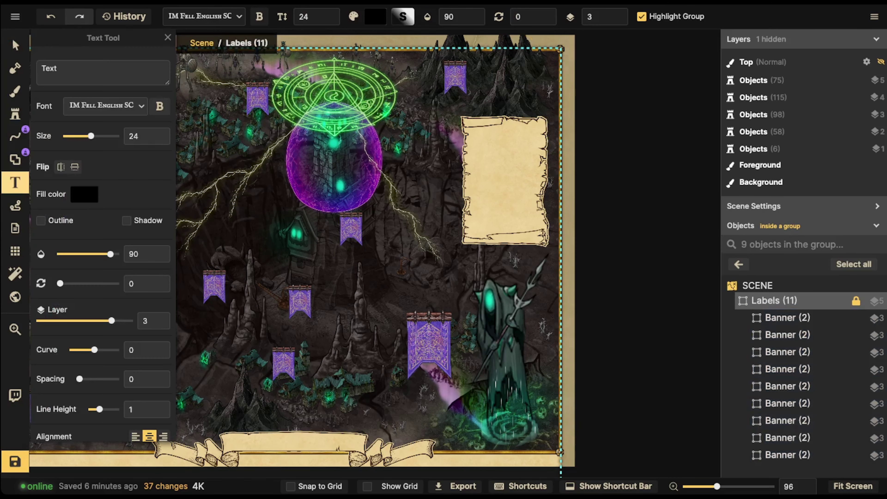
pyautogui.click(489, 155)
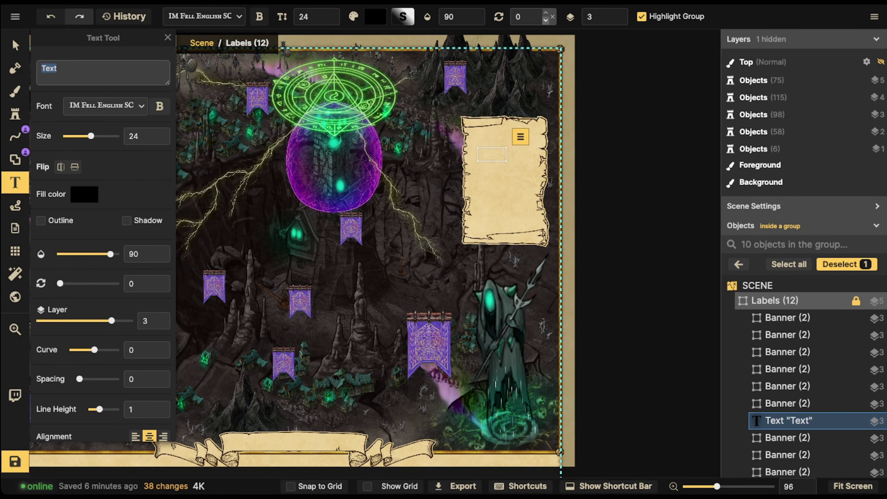
pyautogui.click(622, 14)
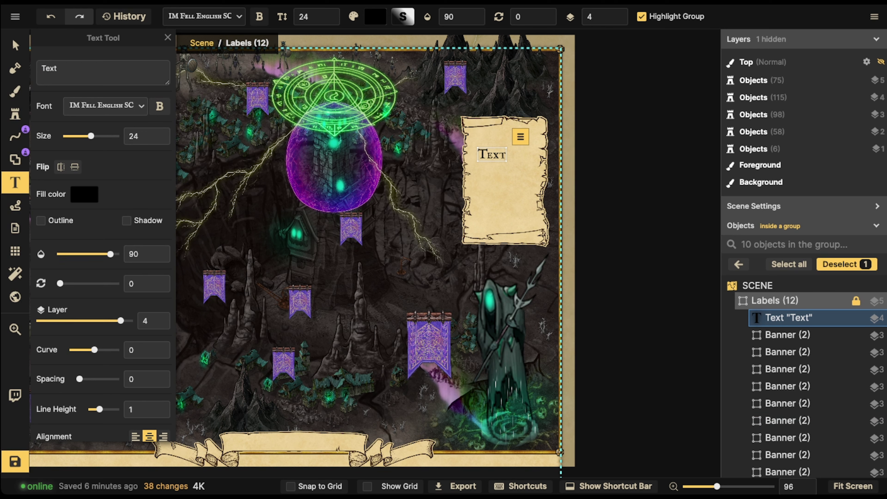
pyautogui.press('Escape')
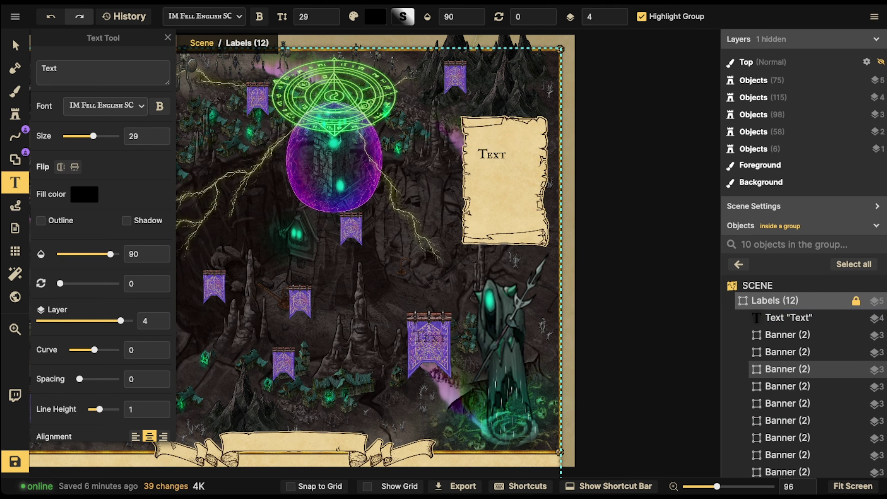
# - Add a size 39 text on the large banner and make it white and bold
pyautogui.click(436, 342)
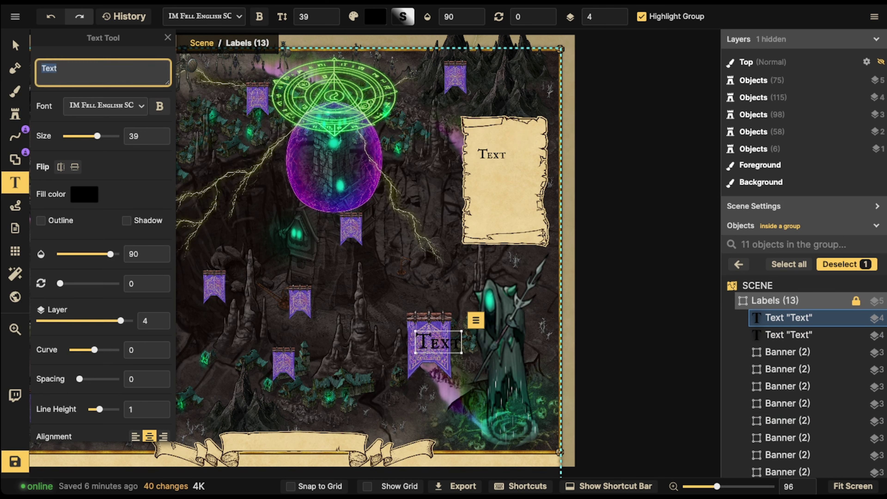
pyautogui.click(84, 194)
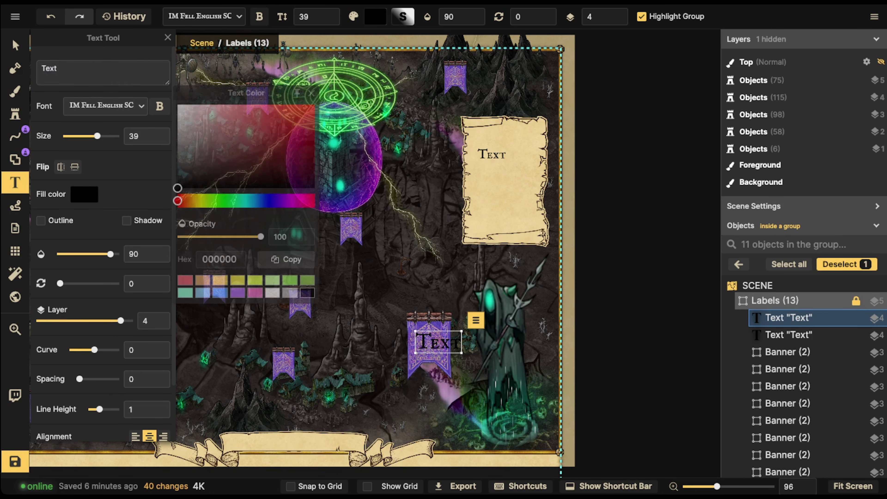
pyautogui.moveTo(179, 186); pyautogui.dragTo(177, 104)
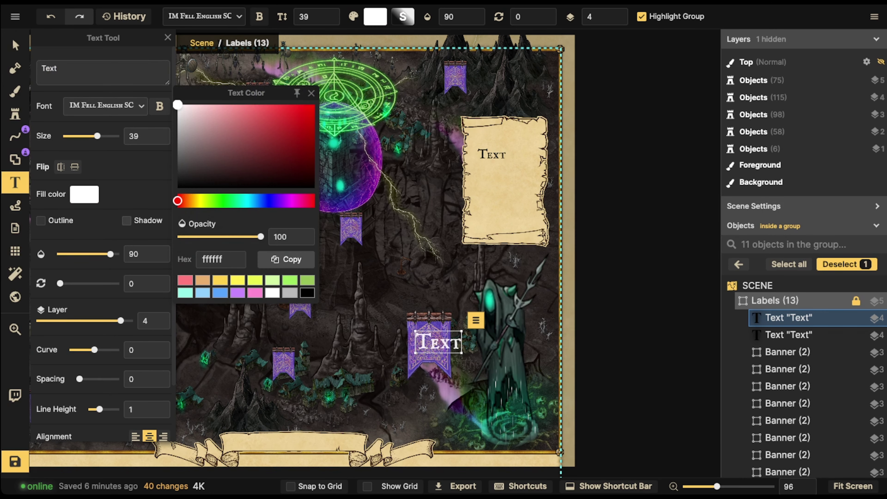
pyautogui.click(159, 105)
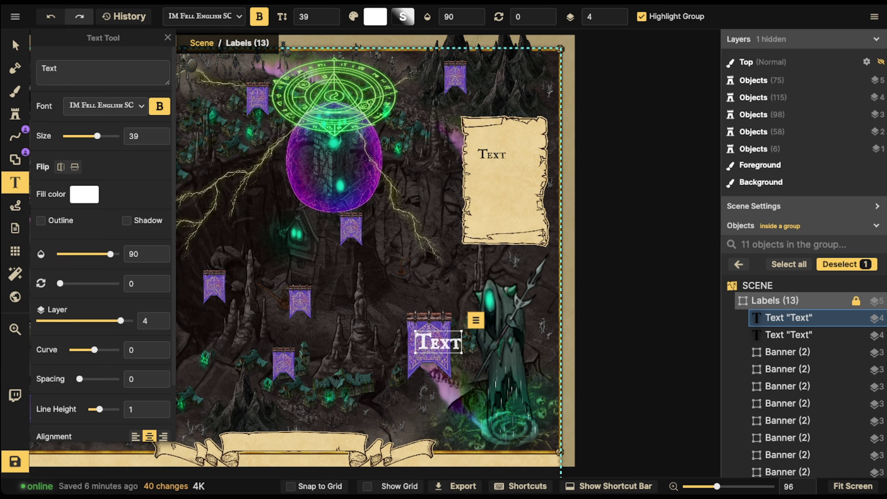
pyautogui.click(16, 45)
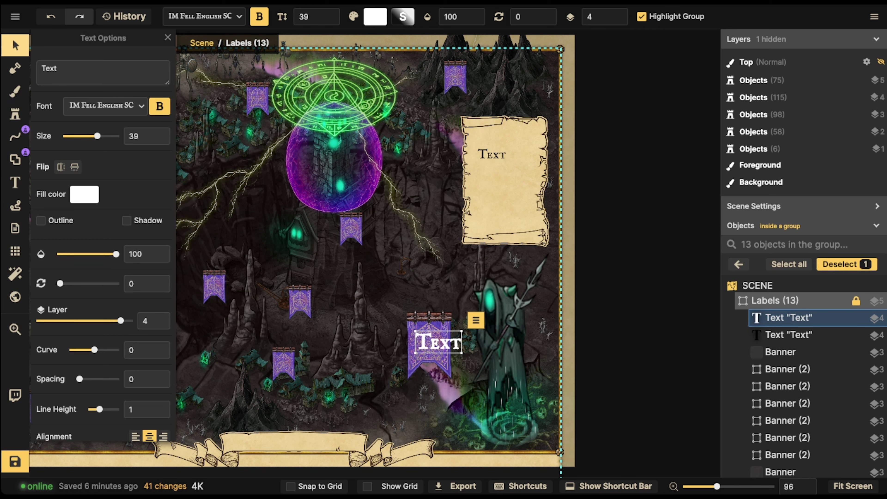
# - Change the wording of the large banner's text to "1"
pyautogui.click(426, 359)
pyautogui.click(437, 343)
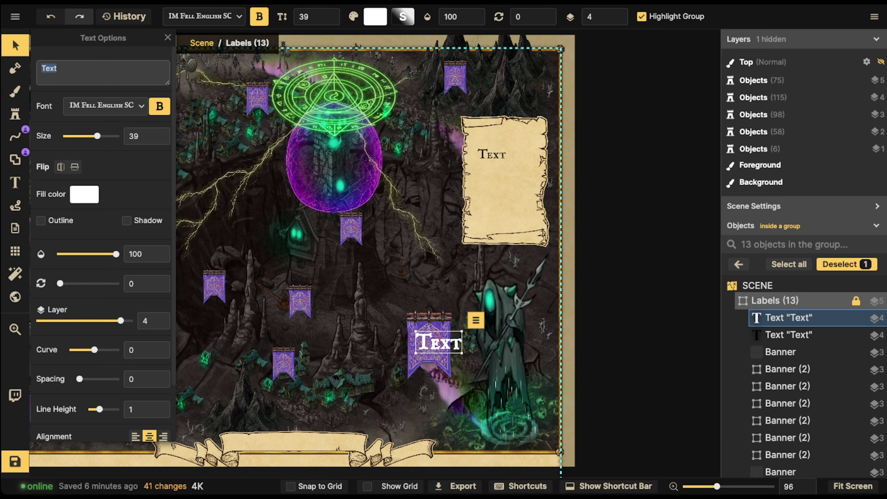
pyautogui.write('1')
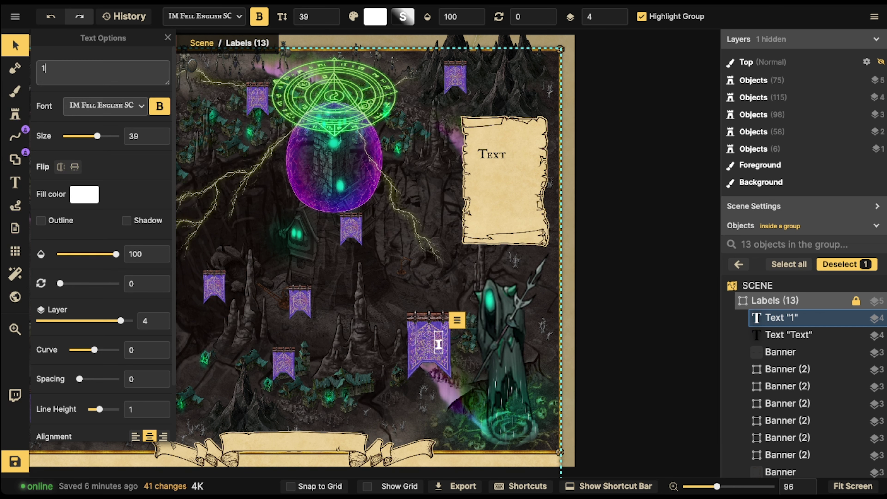
# - Set the font of the parchment text to Vollkorn SC
pyautogui.click(491, 154)
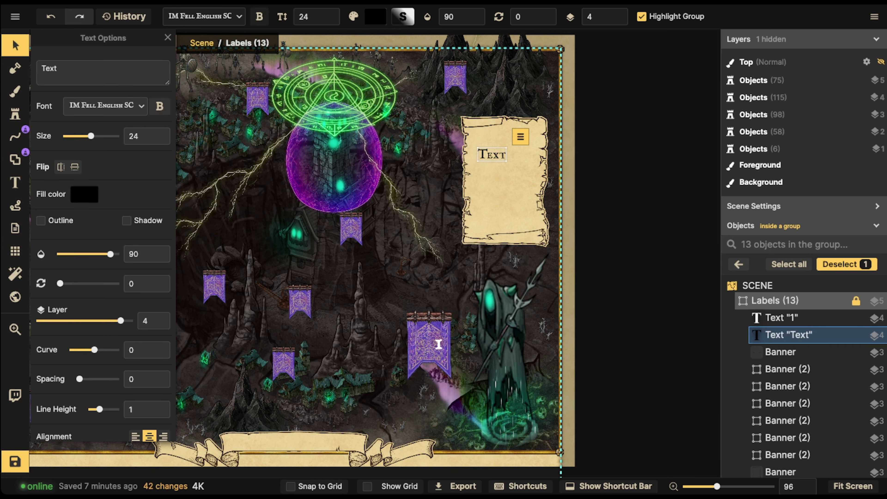
pyautogui.click(106, 106)
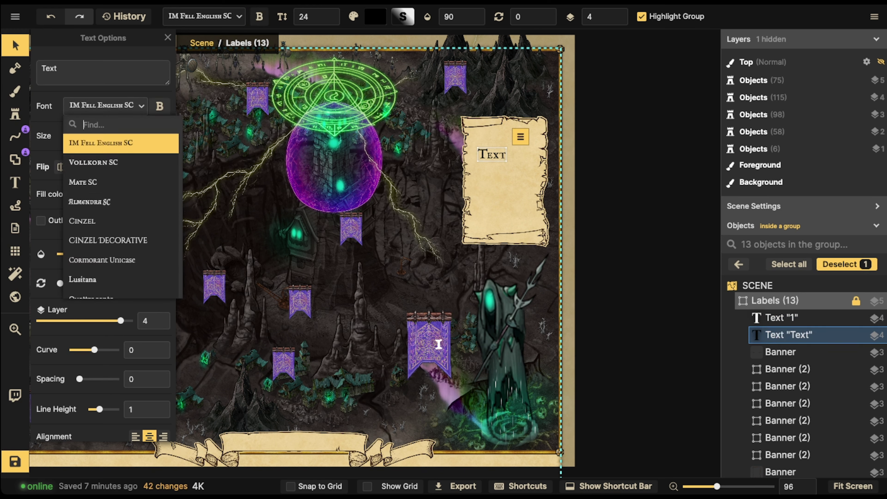
pyautogui.press('Down')
pyautogui.click(105, 162)
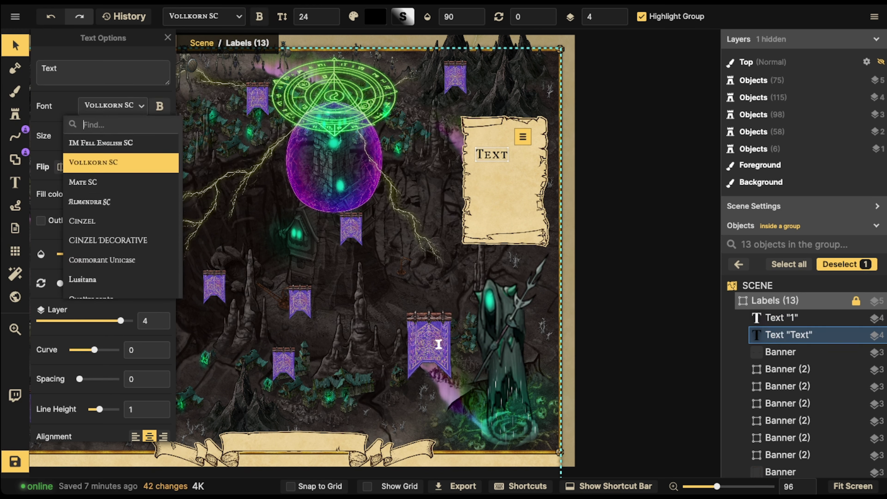
pyautogui.press('Escape')
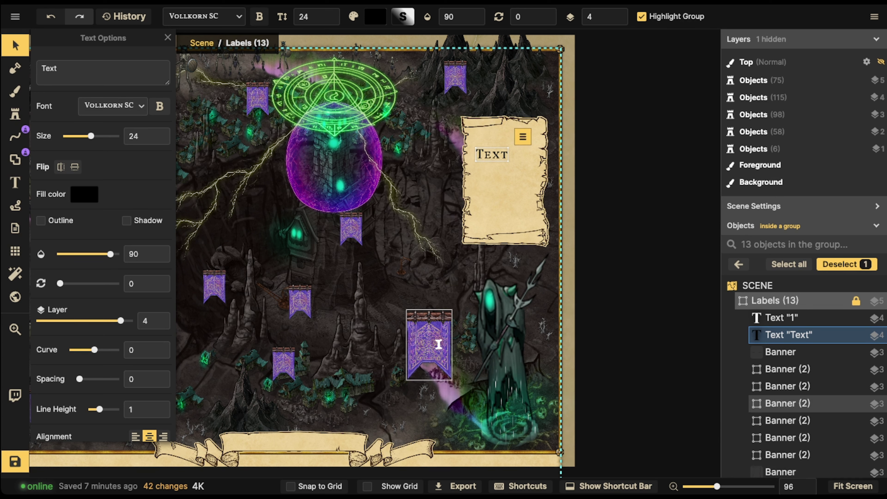
# - Select the banner number together with the parchment text and try the Lusitana, IM Fell English SC and Vollkorn SC fonts on both
pyautogui.keyDown('shift'); pyautogui.click(438, 344); pyautogui.keyUp('shift')
pyautogui.click(106, 106)
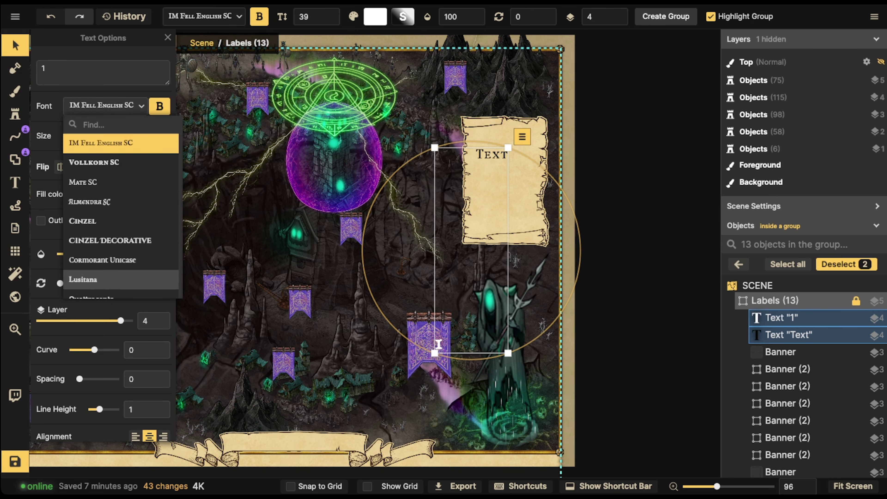
pyautogui.scroll(-3, 109, 238)
pyautogui.press('Up')
pyautogui.press('Up')
pyautogui.press('Up')
pyautogui.press('Return')
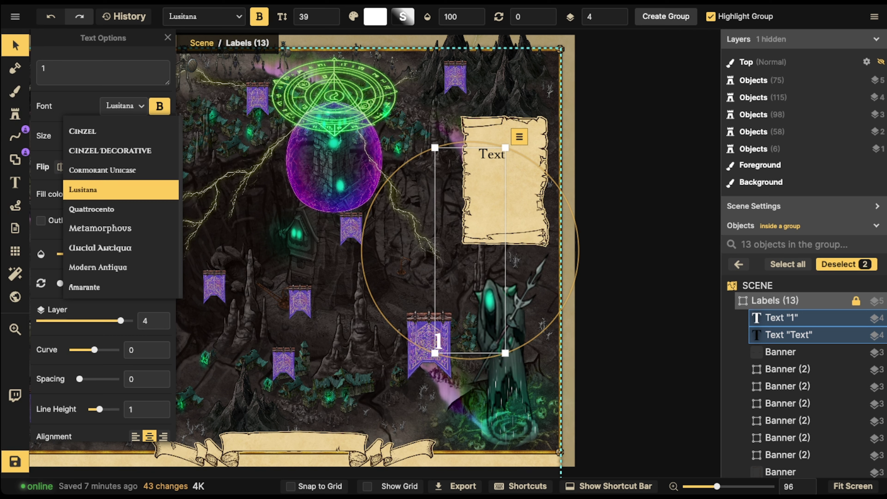
pyautogui.scroll(3, 109, 177)
pyautogui.click(105, 143)
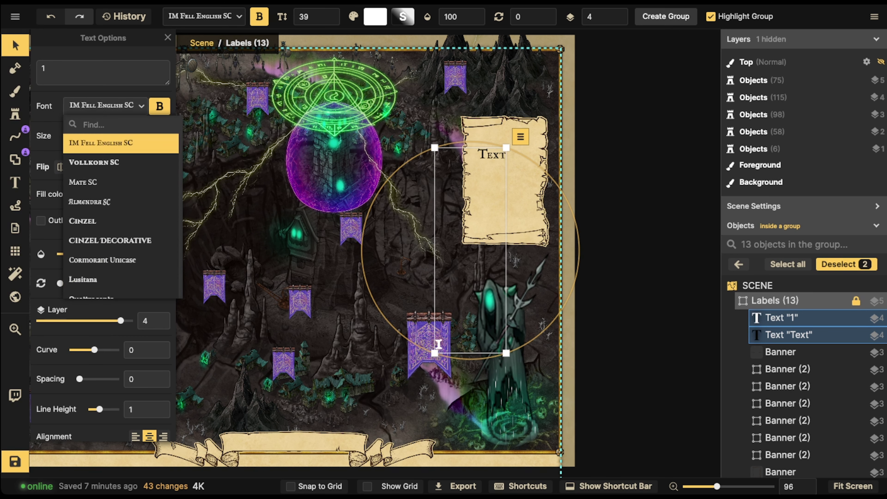
pyautogui.press('Down')
pyautogui.press('Return')
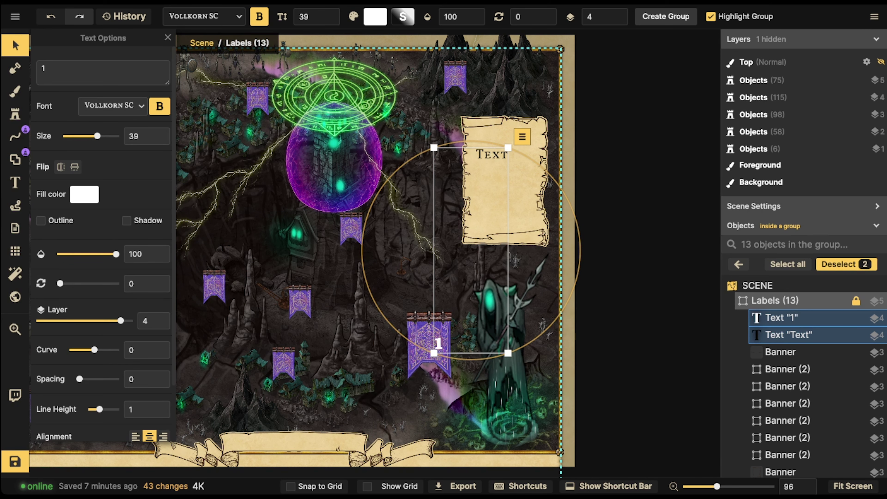
# - Set the font of both the banner number and the parchment text to Almendra SC
pyautogui.click(116, 105)
pyautogui.click(119, 202)
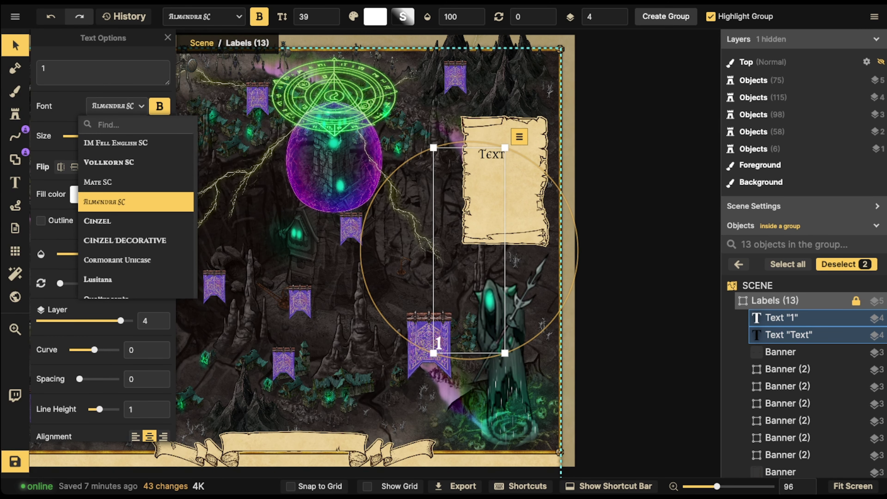
pyautogui.press('Return')
pyautogui.press('Escape')
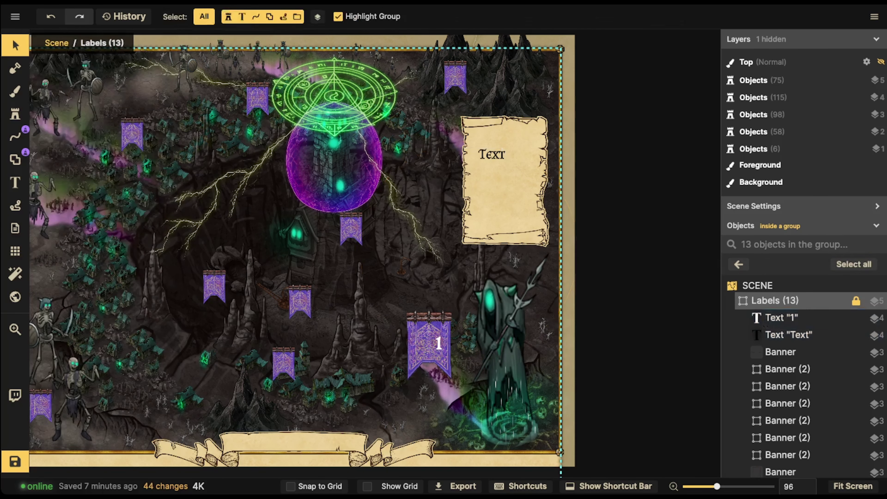
# - Leave the Labels group, find it in the scene's object list and unlock it
pyautogui.press('Escape')
pyautogui.press('Escape')
pyautogui.scroll(-8, 810, 349)
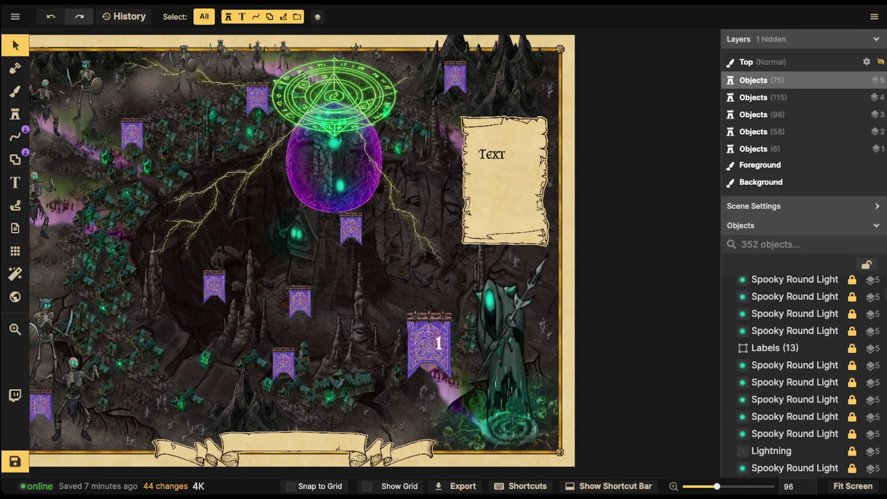
pyautogui.scroll(4, 810, 350)
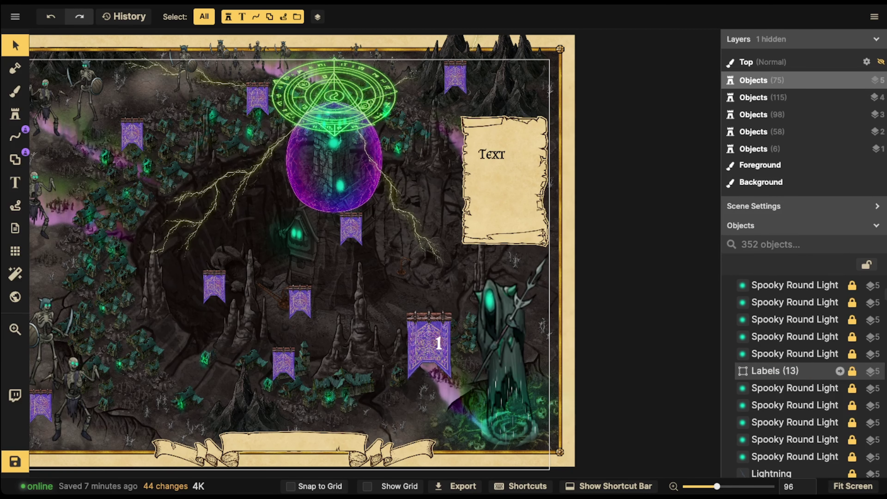
pyautogui.click(775, 371)
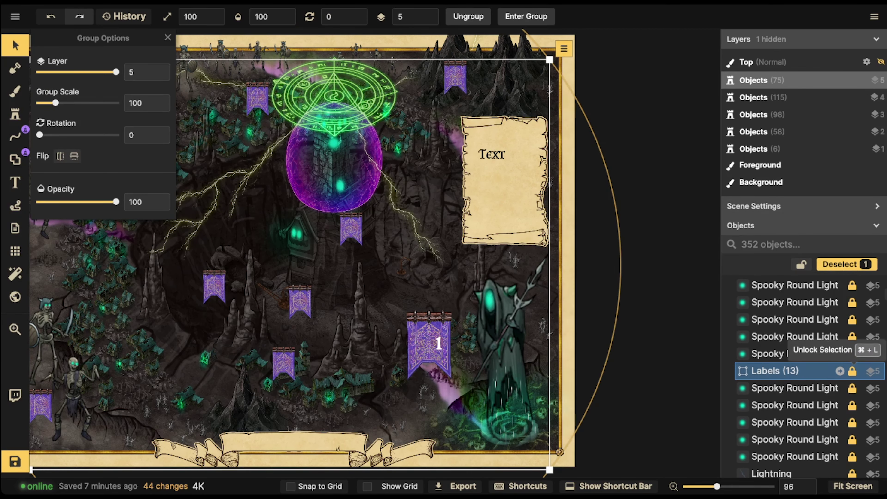
pyautogui.click(852, 370)
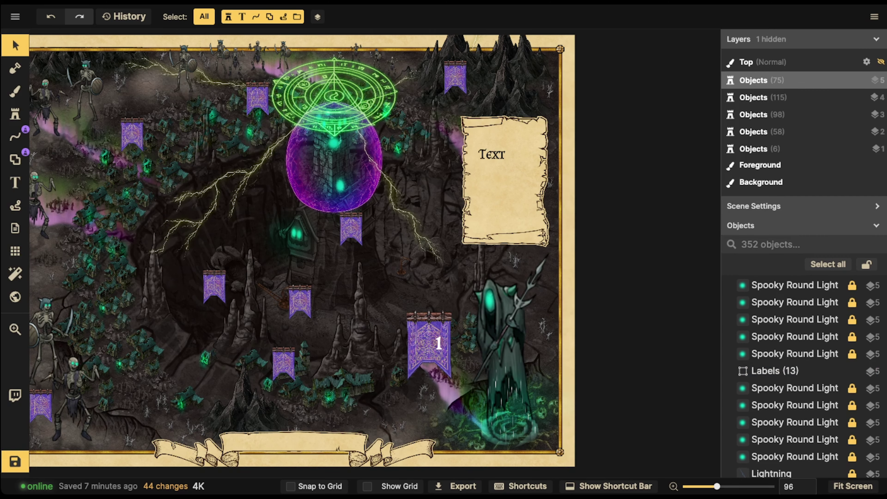
# - Inside the Labels group, enlarge the large banner's number to about size 84, reset its rotation to 0 and centre it on the banner
pyautogui.doubleClick(436, 344)
pyautogui.click(433, 344)
pyautogui.click(438, 344)
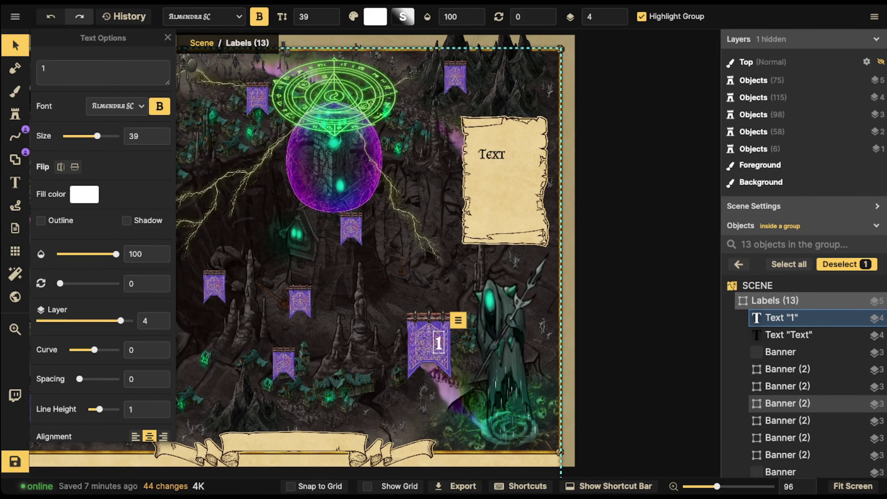
pyautogui.scroll(5, 433, 334)
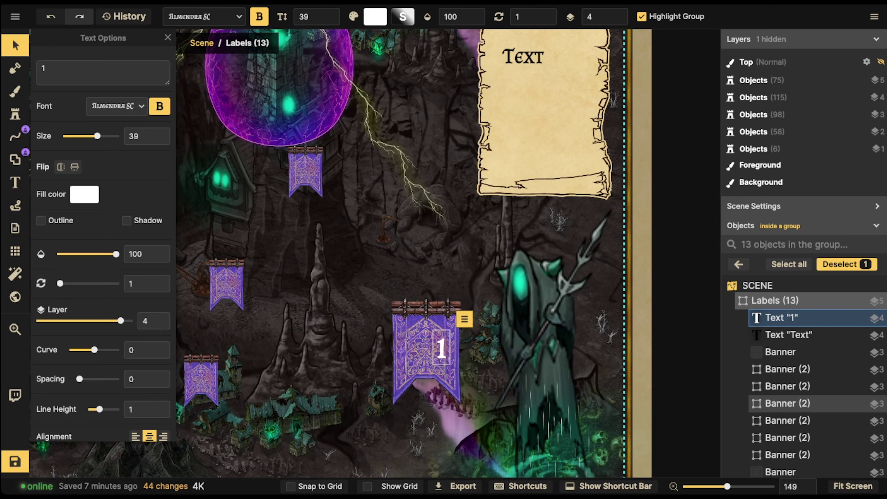
pyautogui.moveTo(428, 320); pyautogui.dragTo(419, 302)
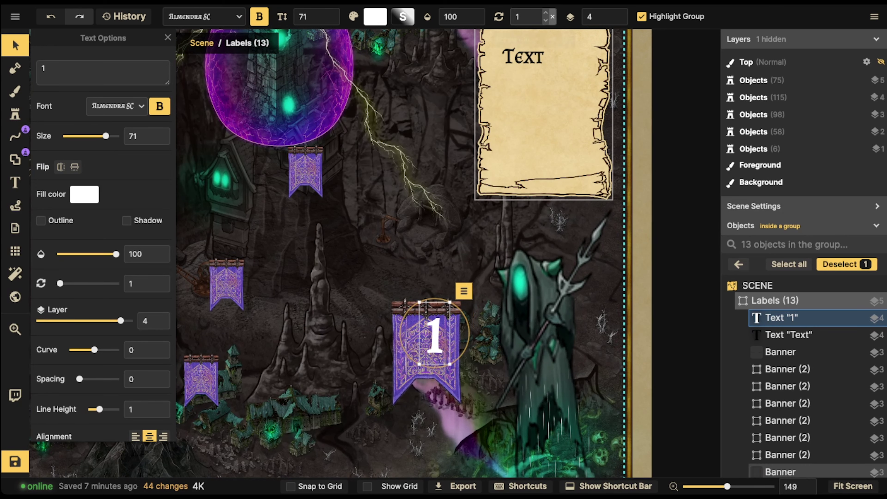
pyautogui.click(549, 19)
pyautogui.moveTo(448, 364); pyautogui.dragTo(454, 376)
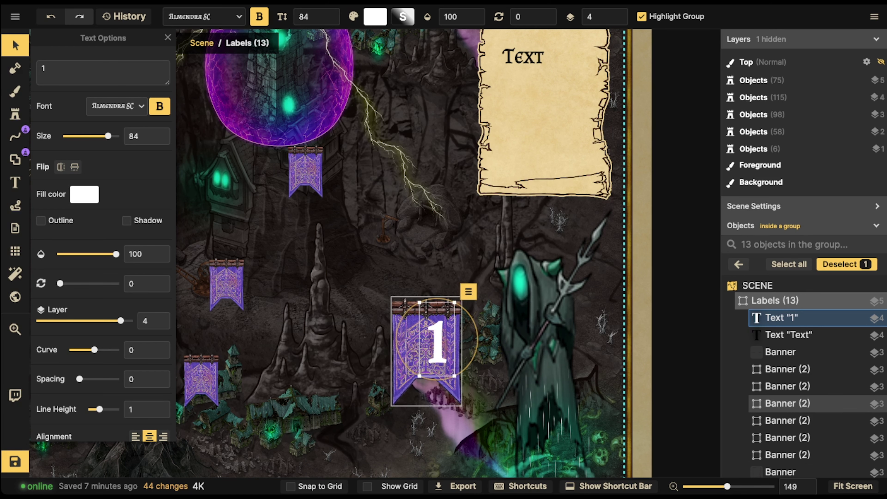
pyautogui.moveTo(437, 346); pyautogui.dragTo(427, 350)
# - Reduce the large banner's number to about size 72 so it fits inside the banner
pyautogui.scroll(-3, 390, 297)
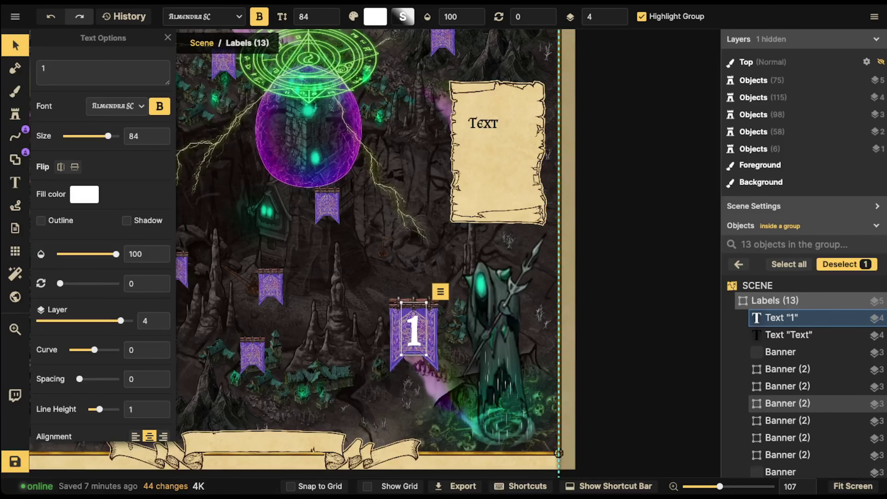
pyautogui.scroll(1, 431, 307)
pyautogui.moveTo(427, 302); pyautogui.dragTo(426, 307)
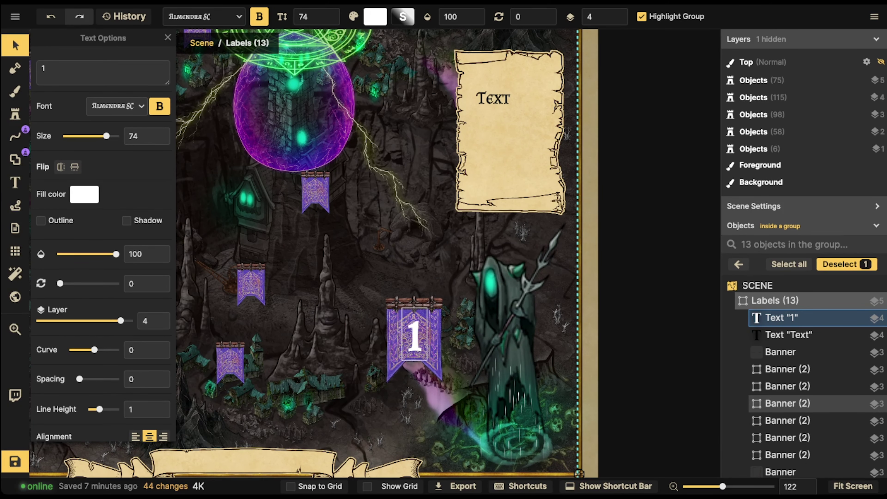
pyautogui.scroll(-4, 325, 244)
pyautogui.moveTo(323, 256); pyautogui.dragTo(433, 250)
pyautogui.scroll(-1, 388, 253)
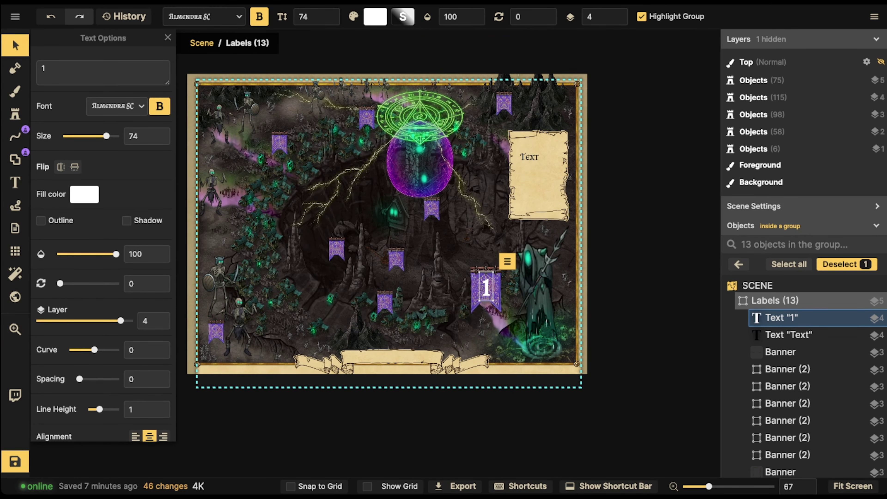
pyautogui.scroll(2, 496, 297)
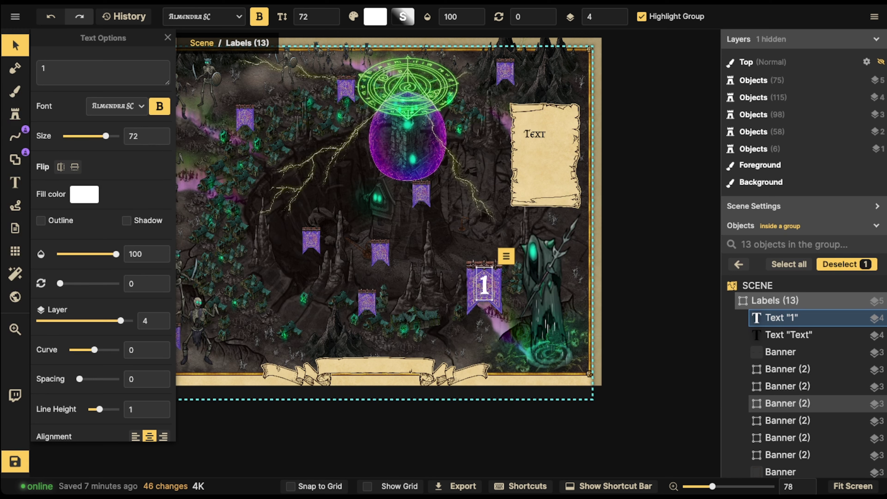
# - Delete the mistakenly pasted banner and restrict selection to text objects only
pyautogui.hotkey('ctrl', 'v')
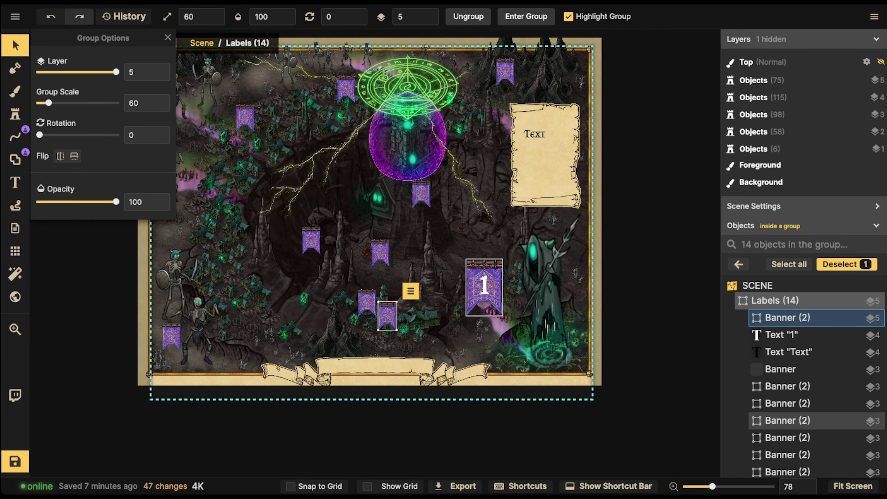
pyautogui.press('Delete')
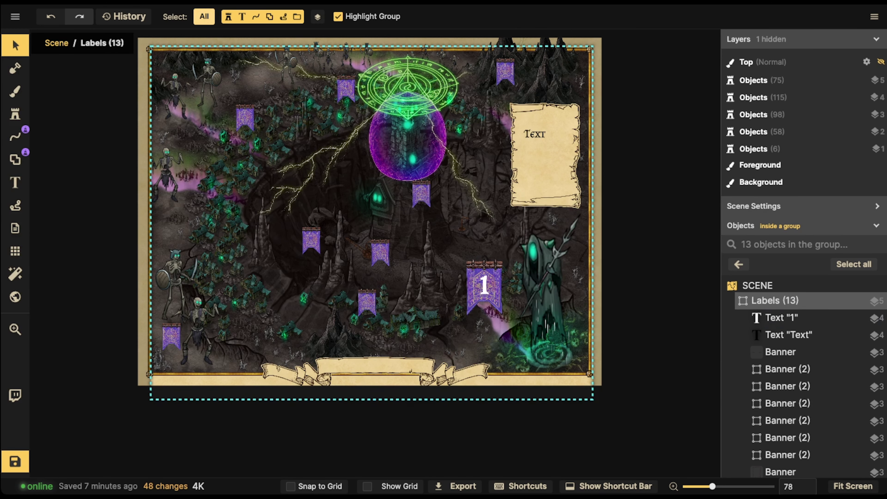
pyautogui.click(204, 16)
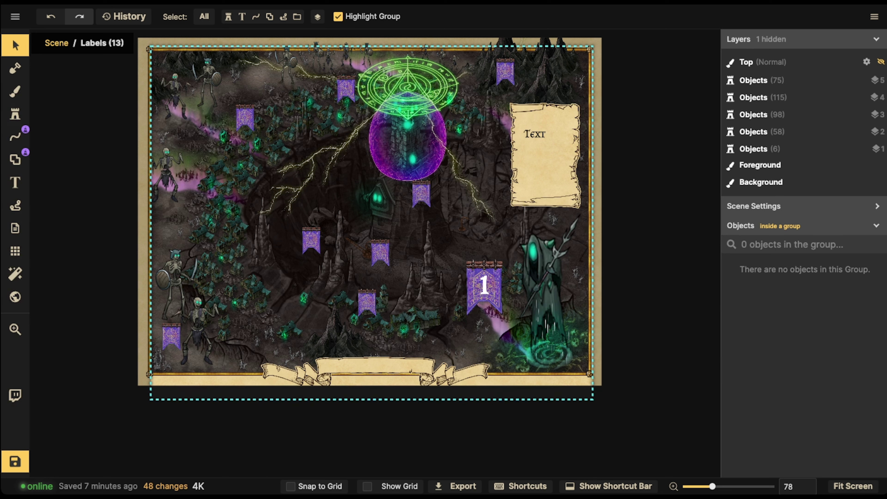
pyautogui.click(204, 16)
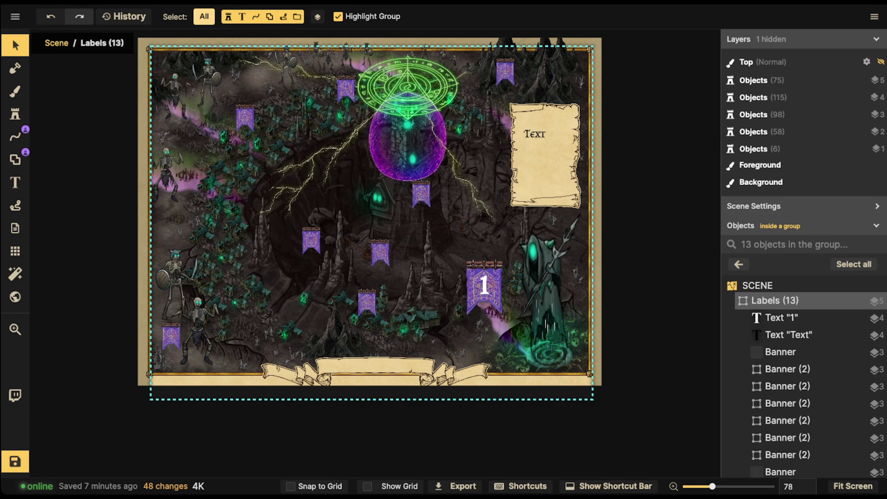
pyautogui.click(204, 16)
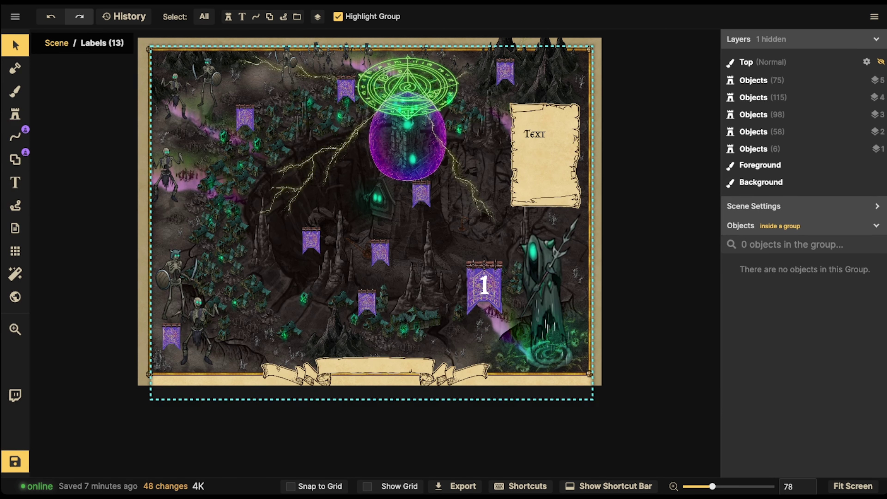
pyautogui.click(242, 17)
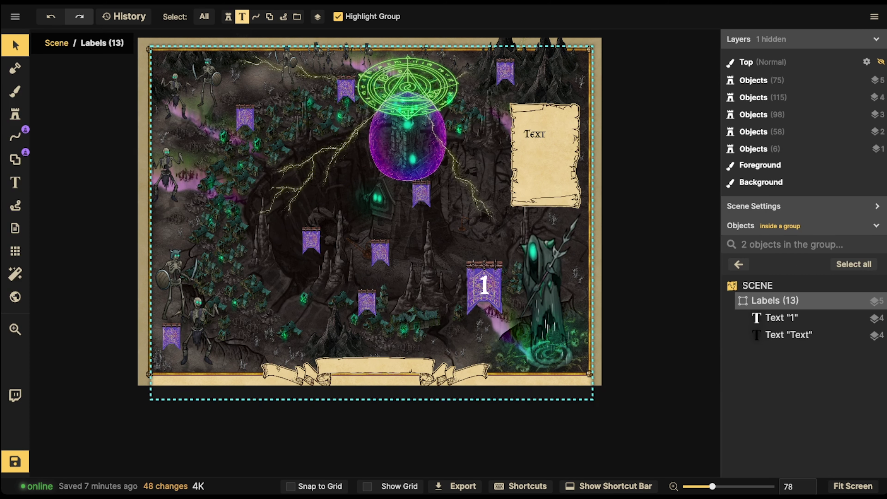
# - Try box-selecting the banner number and the parchment text with the text-only filter, and clear the selection
pyautogui.moveTo(432, 262); pyautogui.dragTo(505, 310)
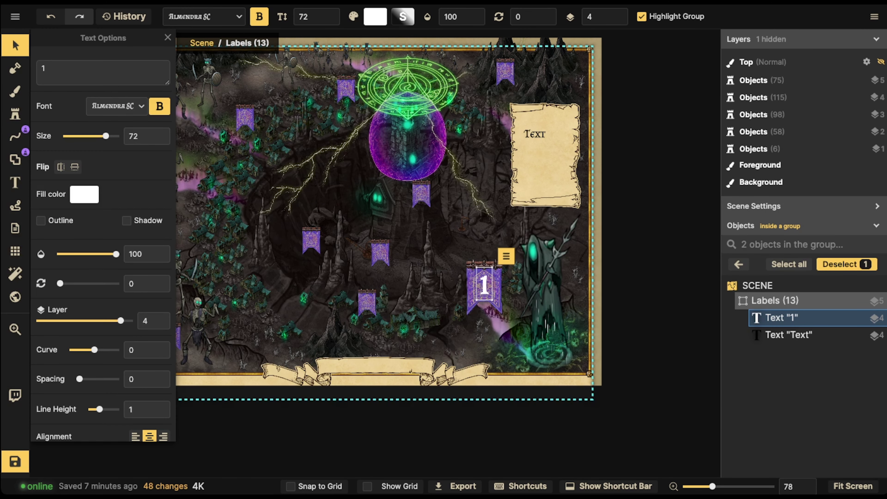
pyautogui.moveTo(430, 118); pyautogui.dragTo(561, 201)
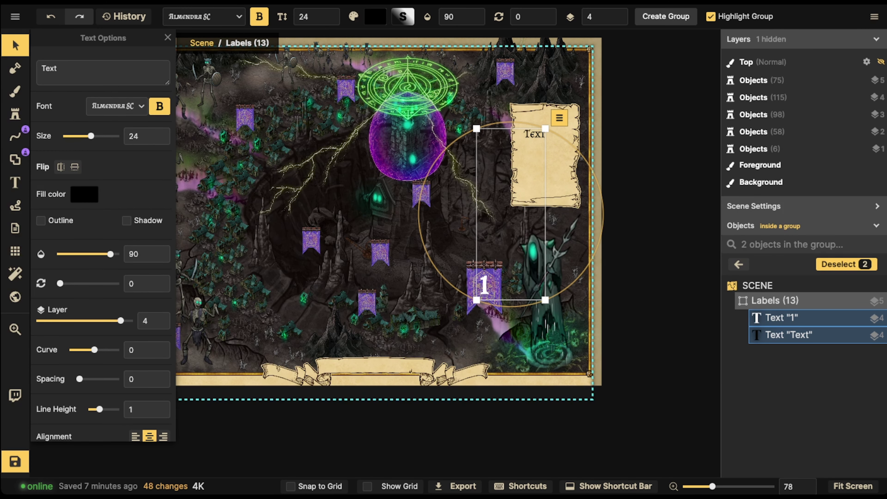
pyautogui.press('Escape')
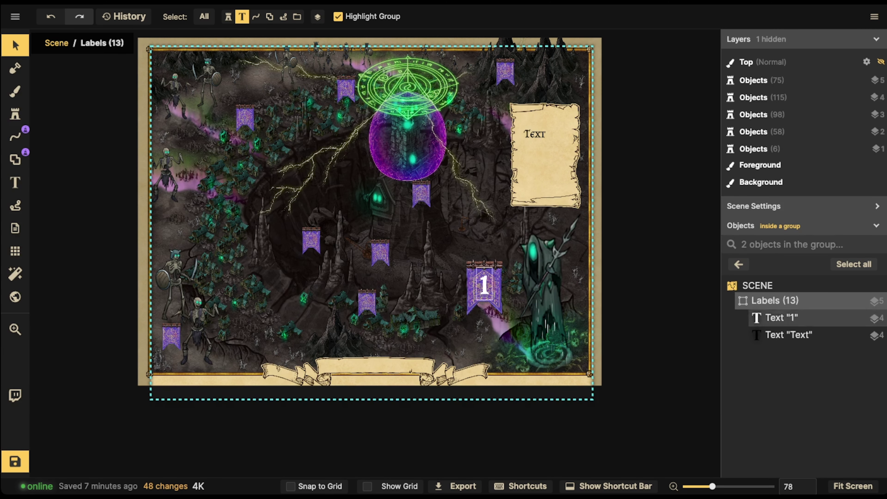
# - Paste a copy of the large banner's number, change it to "2" and fit it at size 40 on the lowest small banner near the map's centre
pyautogui.scroll(2, 484, 274)
pyautogui.click(483, 275)
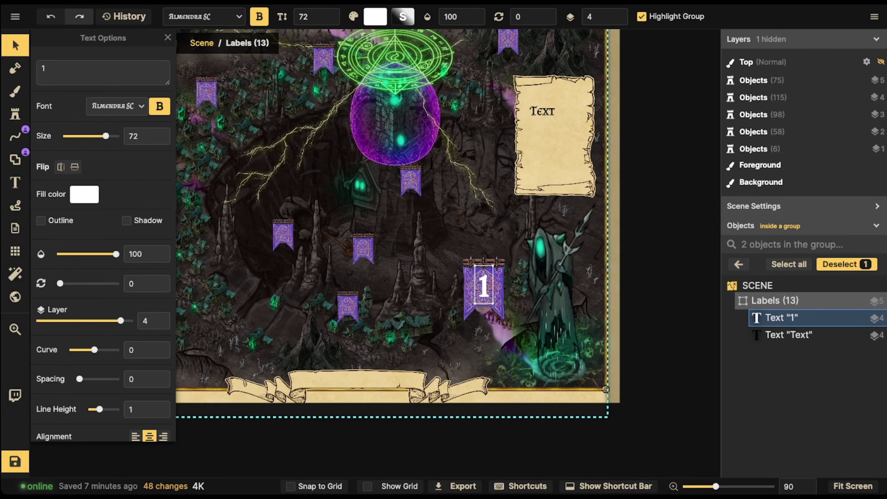
pyautogui.hotkey('ctrl', 'v')
pyautogui.doubleClick(43, 69)
pyautogui.write('2')
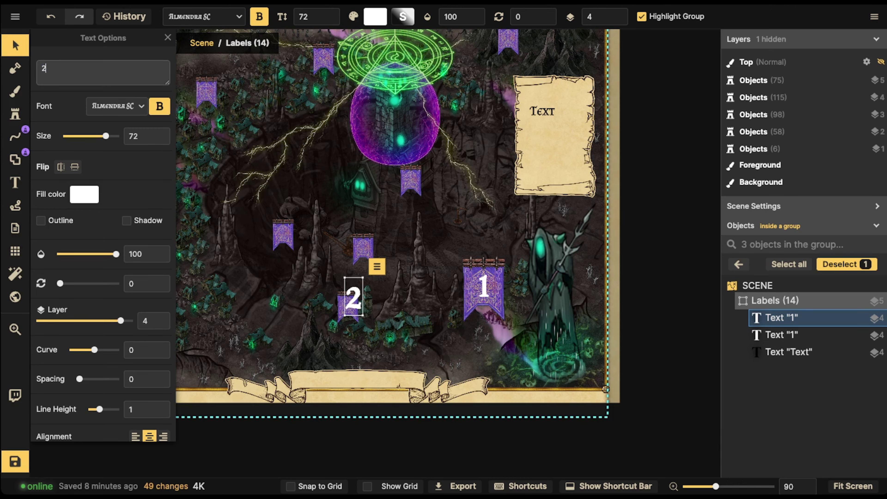
pyautogui.scroll(1, 326, 308)
pyautogui.moveTo(362, 311)
pyautogui.mouseDown()
pyautogui.moveTo(350, 290)
pyautogui.moveTo(350, 306)
pyautogui.mouseUp()
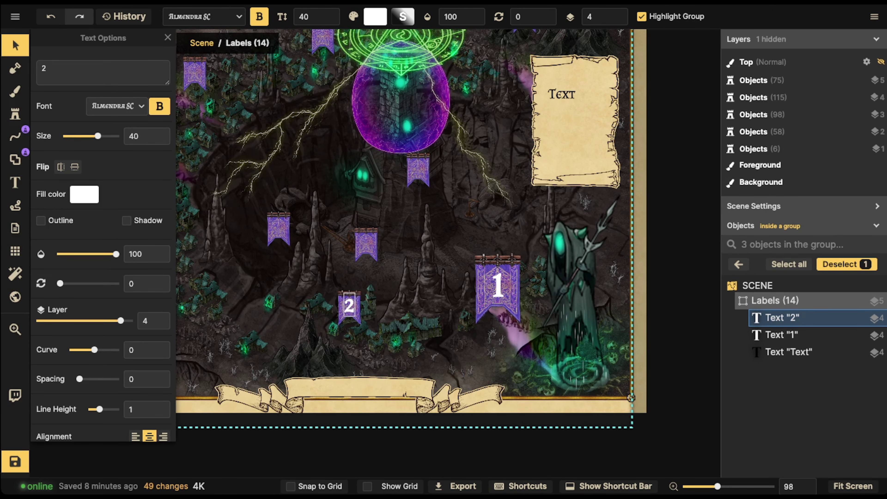
# - Copy the number 2 onto the small banner just above it and change the wording to "3"
pyautogui.hotkey('ctrl', 'c')
pyautogui.hotkey('ctrl', 'v')
pyautogui.moveTo(366, 237); pyautogui.dragTo(366, 241)
pyautogui.doubleClick(44, 68)
pyautogui.write('3')
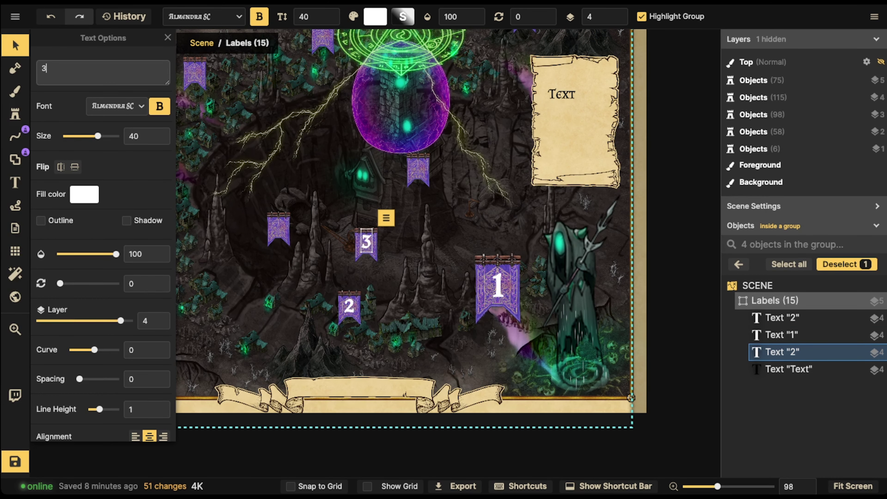
pyautogui.click(366, 242)
pyautogui.click(321, 210)
pyautogui.scroll(-3, 321, 209)
pyautogui.moveTo(321, 209); pyautogui.dragTo(389, 212)
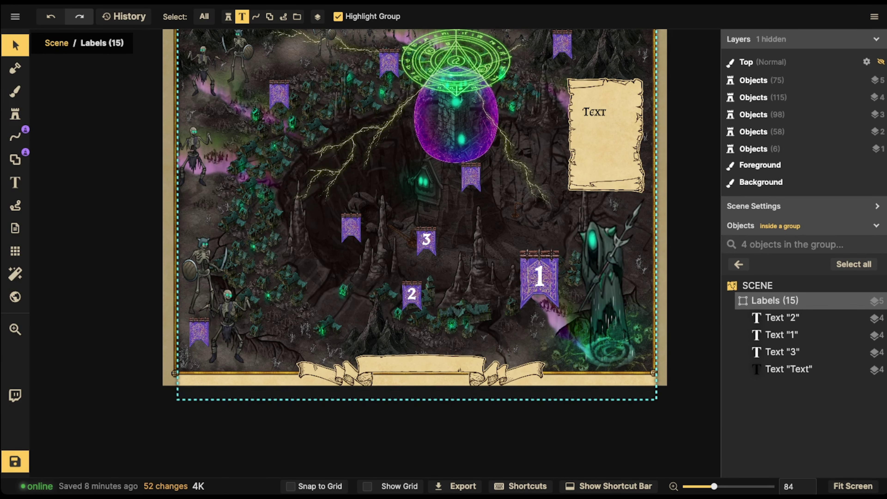
# - Sketch a free-drawn white route line linking the banners in order from banner 1 to the portal, and delete it
pyautogui.click(15, 136)
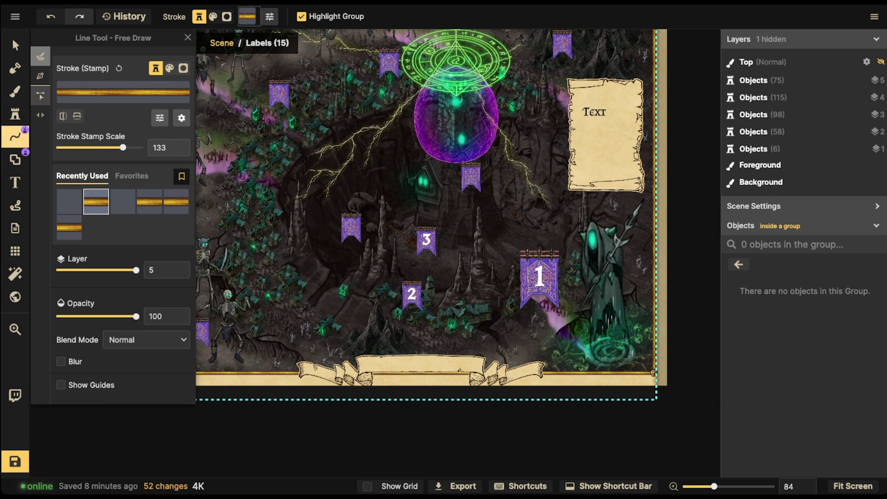
pyautogui.click(40, 76)
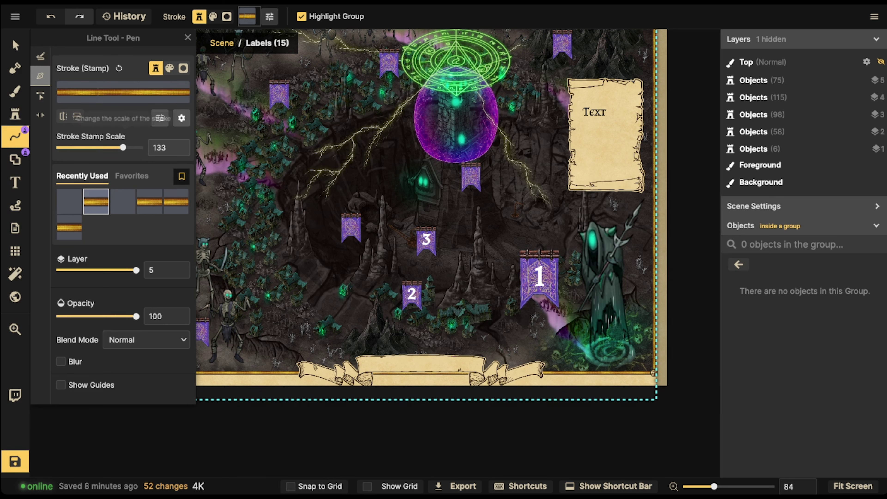
pyautogui.click(169, 68)
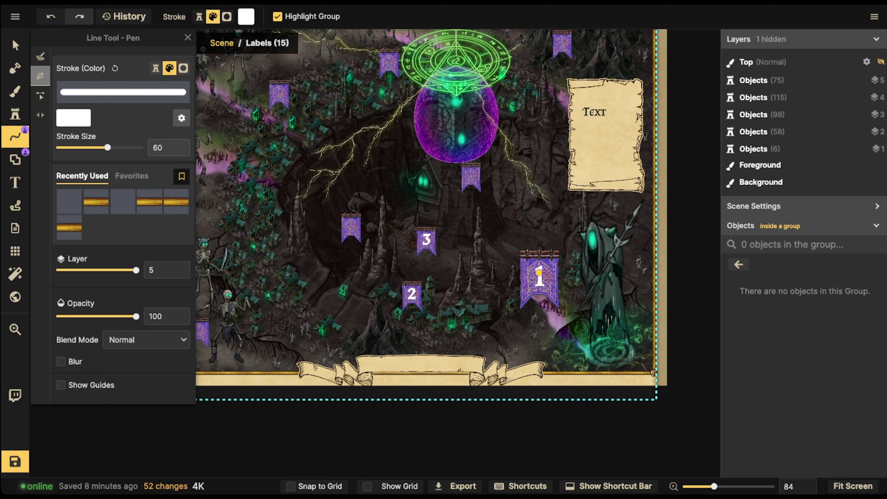
pyautogui.click(537, 275)
pyautogui.press('Escape')
pyautogui.click(41, 57)
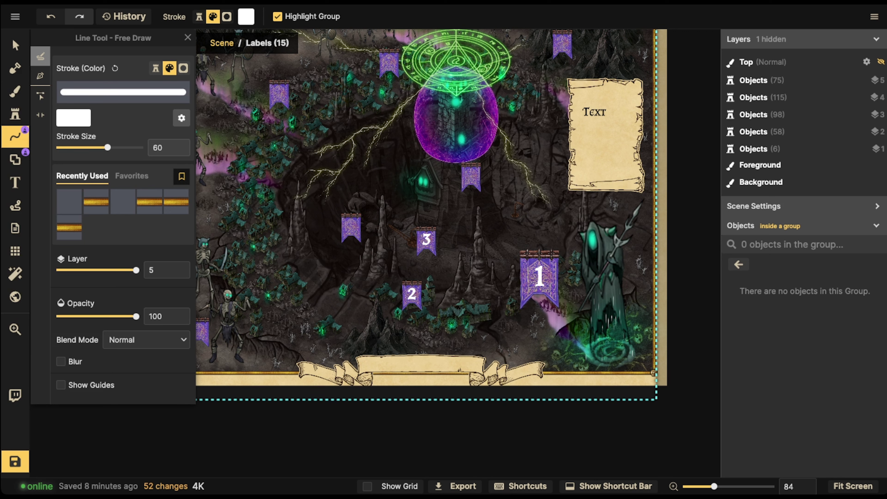
pyautogui.moveTo(534, 273); pyautogui.dragTo(422, 306)
pyautogui.moveTo(399, 228)
pyautogui.mouseDown()
pyautogui.moveTo(201, 328)
pyautogui.moveTo(219, 170)
pyautogui.moveTo(290, 95)
pyautogui.moveTo(380, 62)
pyautogui.moveTo(399, 137)
pyautogui.moveTo(457, 173)
pyautogui.moveTo(540, 110)
pyautogui.moveTo(545, 36)
pyautogui.moveTo(458, 111)
pyautogui.mouseUp()
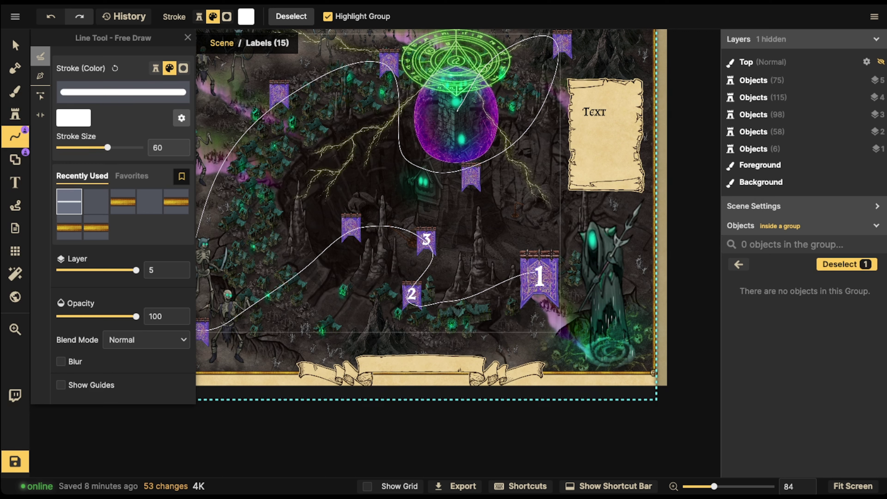
pyautogui.press('Delete')
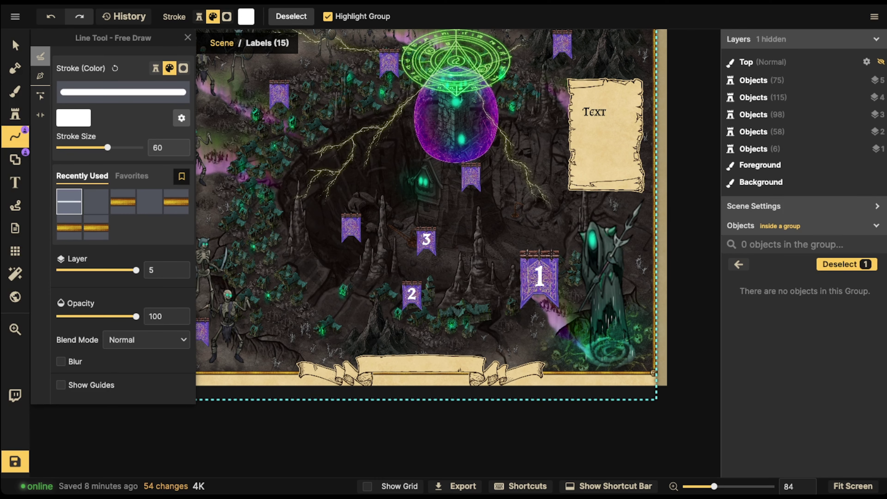
# - Place a new text "4" with the Text tool on the small banner to the left of number 3
pyautogui.scroll(-1, 339, 181)
pyautogui.click(15, 182)
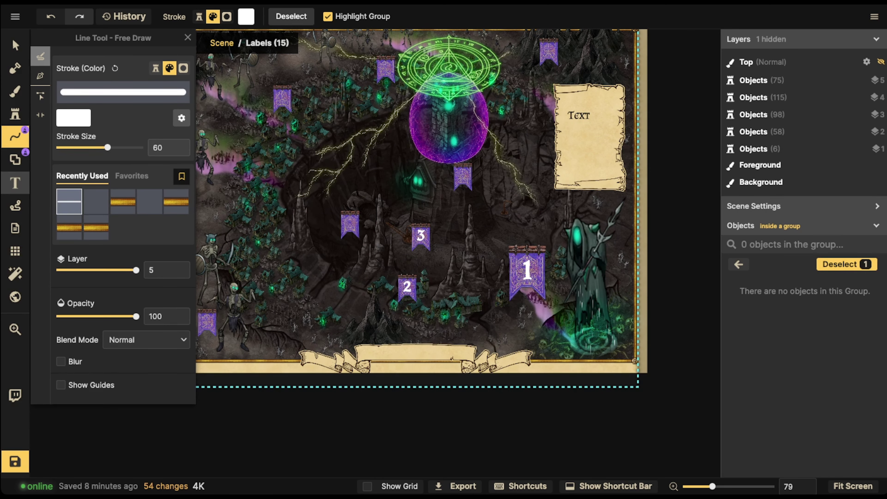
pyautogui.scroll(3, 352, 224)
pyautogui.click(356, 220)
pyautogui.click(355, 220)
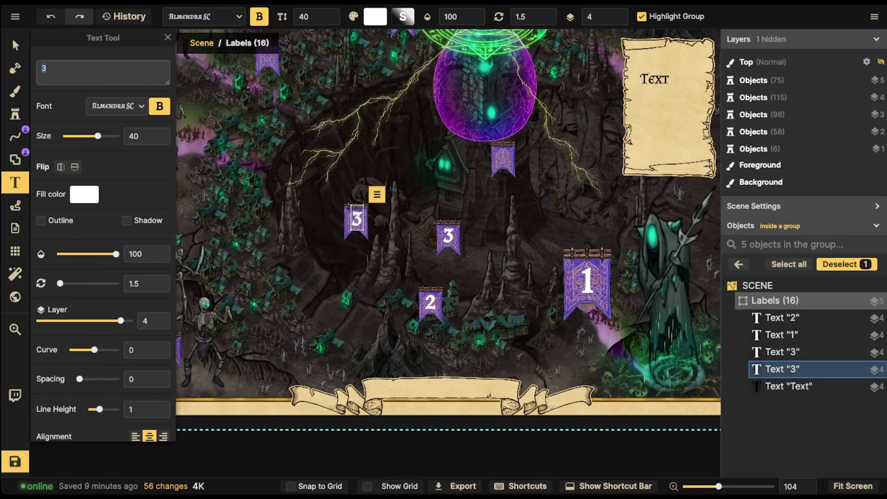
pyautogui.write('4')
pyautogui.press('Escape')
# - Place a new text "5" on the banner beside the skeletons in the map's lower-left corner
pyautogui.moveTo(180, 337); pyautogui.dragTo(331, 275)
pyautogui.click(321, 283)
pyautogui.write('5')
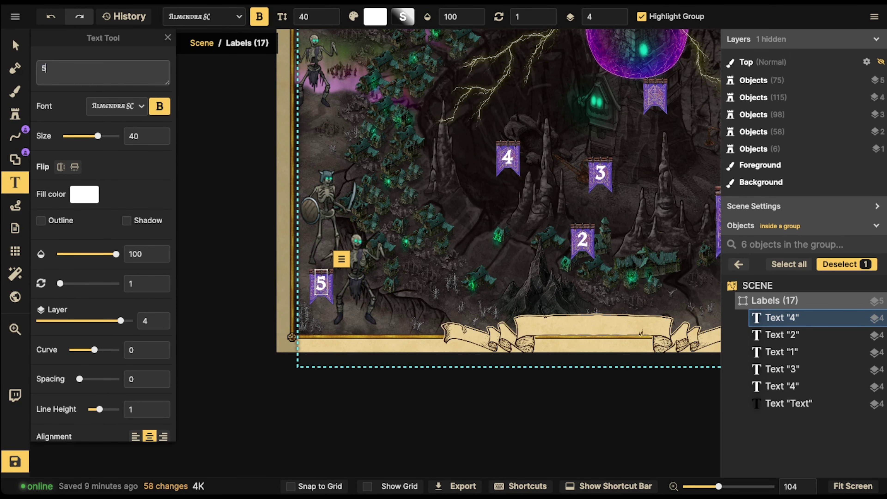
# - Place a new text "6" on the banner near the bottom-left of banner 7's empty spot, in the map's upper-left area
pyautogui.press('Escape')
pyautogui.moveTo(360, 132); pyautogui.dragTo(333, 264)
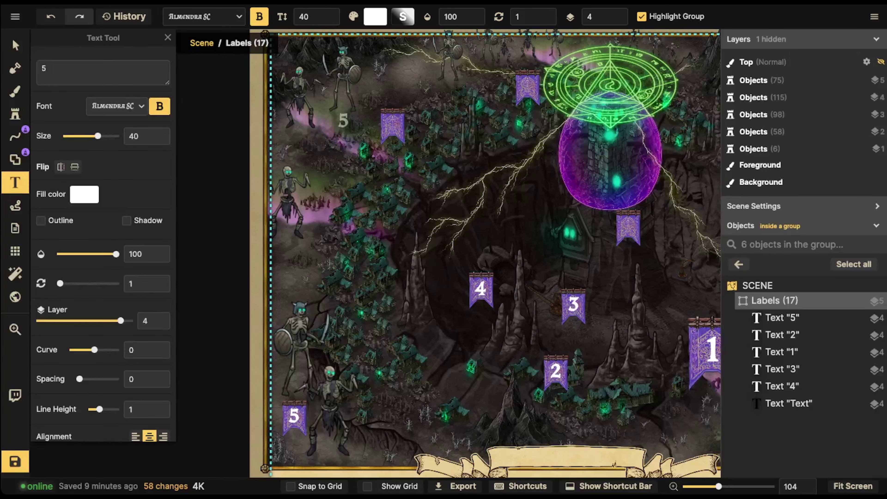
pyautogui.click(391, 122)
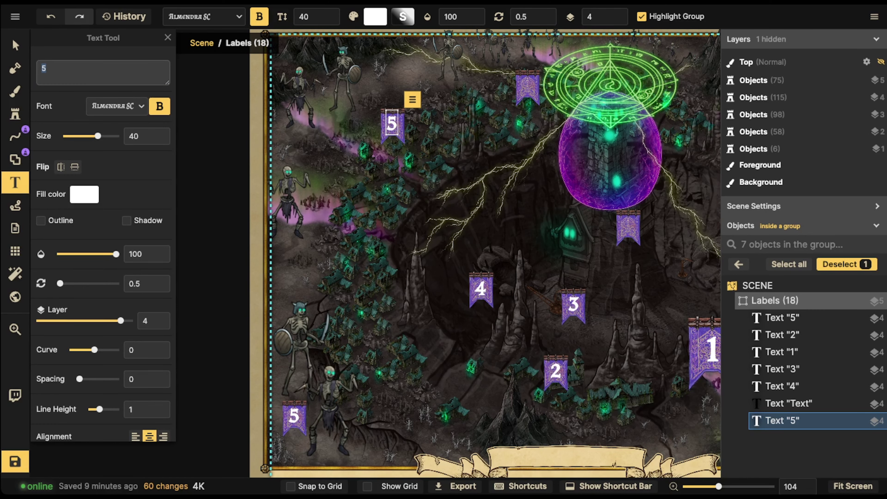
pyautogui.moveTo(392, 123); pyautogui.dragTo(393, 124)
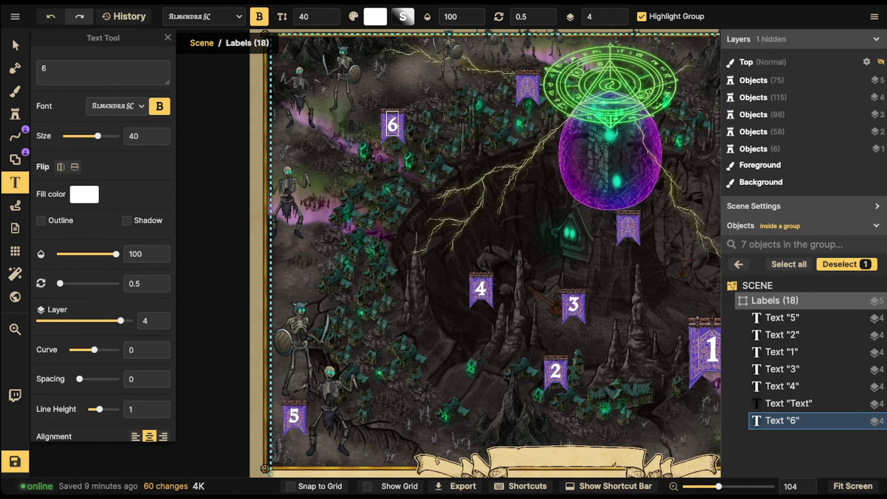
pyautogui.press('Escape')
# - Place a new text "7" on the banner just left of the green magic circle
pyautogui.scroll(5, 412, 101)
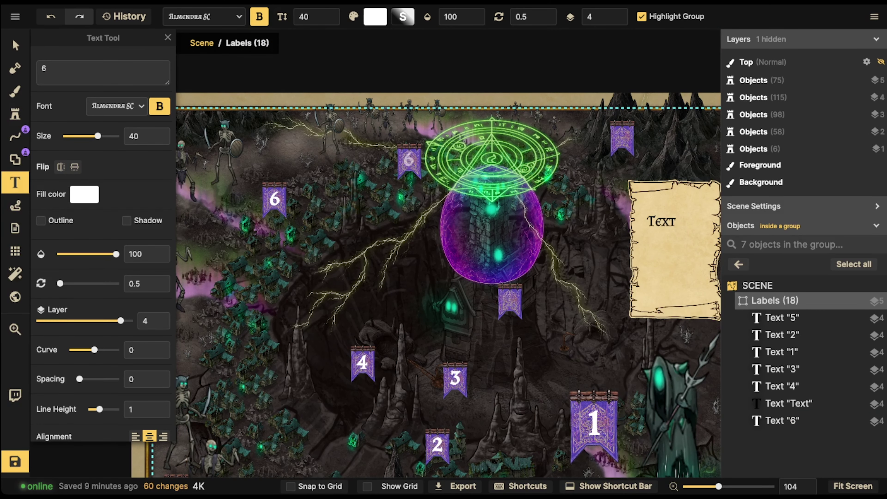
pyautogui.click(408, 159)
pyautogui.write('7')
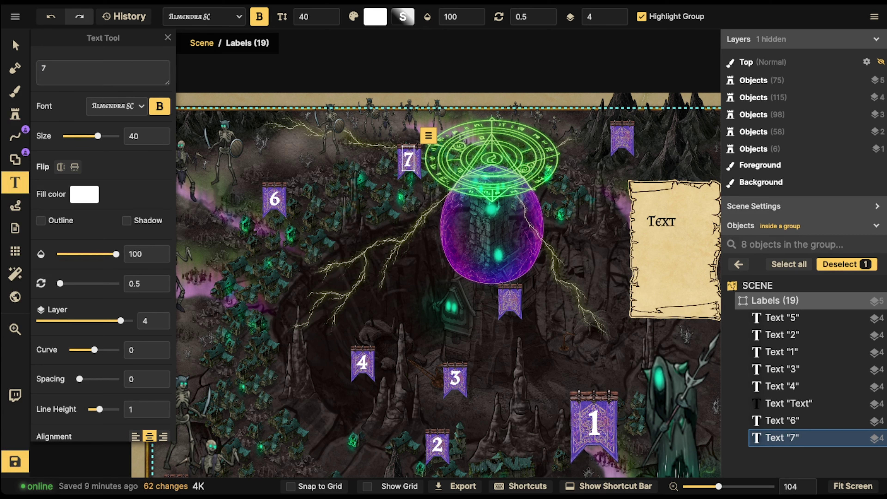
pyautogui.press('Escape')
# - Place a new text "8" on the banner below the purple dome and a "9" on the banner by the mountains above the parchment
pyautogui.click(509, 299)
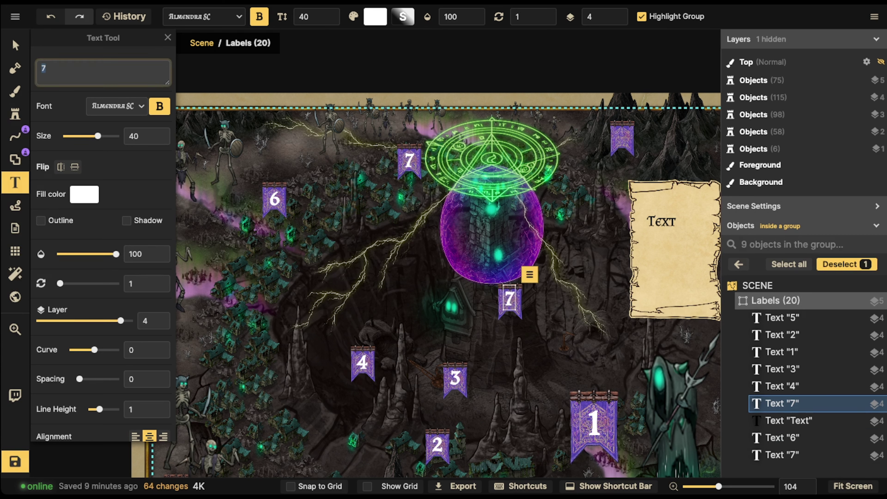
pyautogui.write('8')
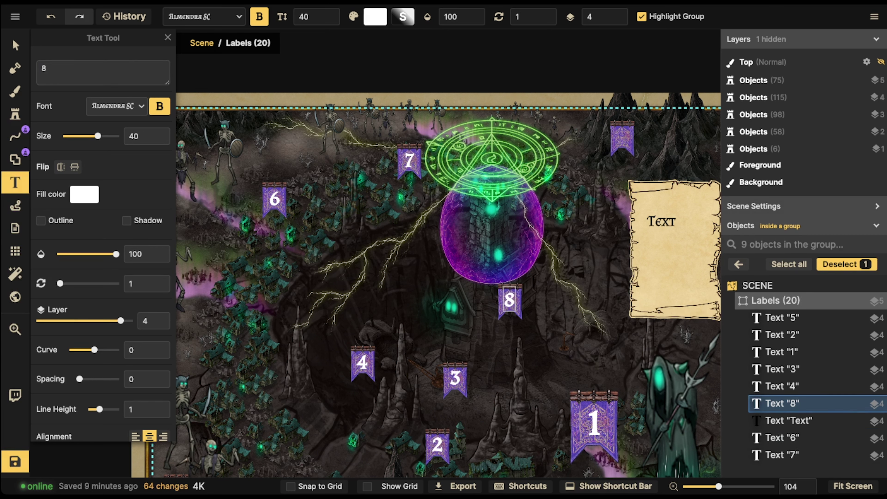
pyautogui.click(620, 136)
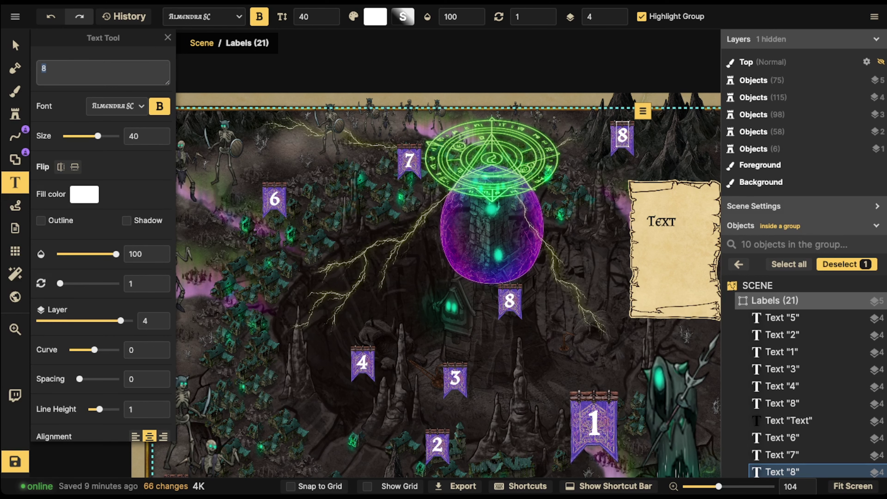
pyautogui.write('9')
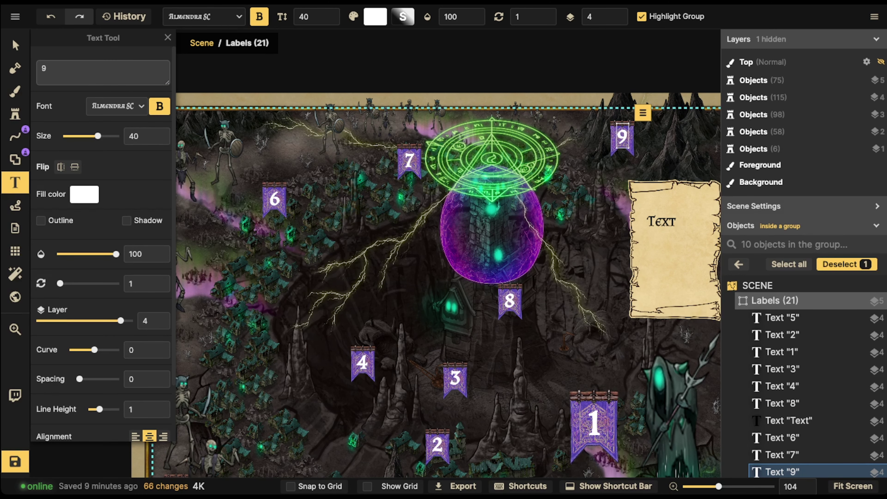
# - Set the placeholder text on the parchment to size 13 with left alignment
pyautogui.click(16, 46)
pyautogui.scroll(-5, 405, 276)
pyautogui.moveTo(405, 275); pyautogui.dragTo(405, 237)
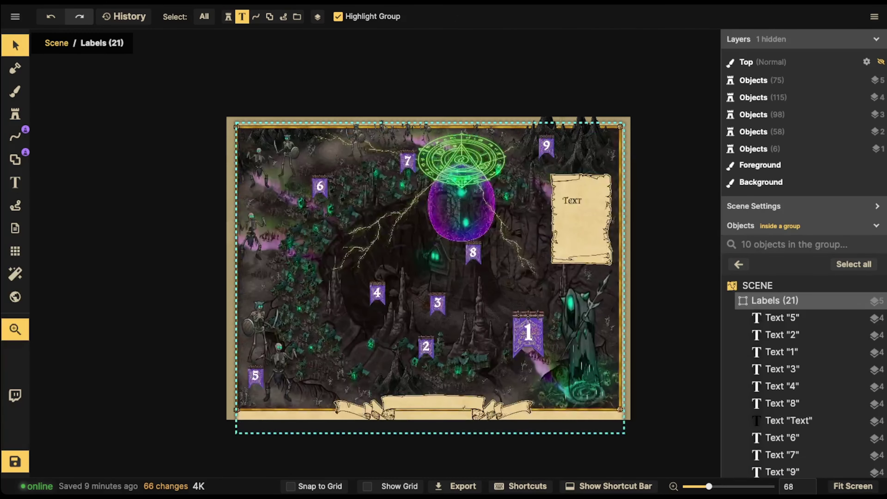
pyautogui.click(574, 203)
pyautogui.scroll(5, 576, 207)
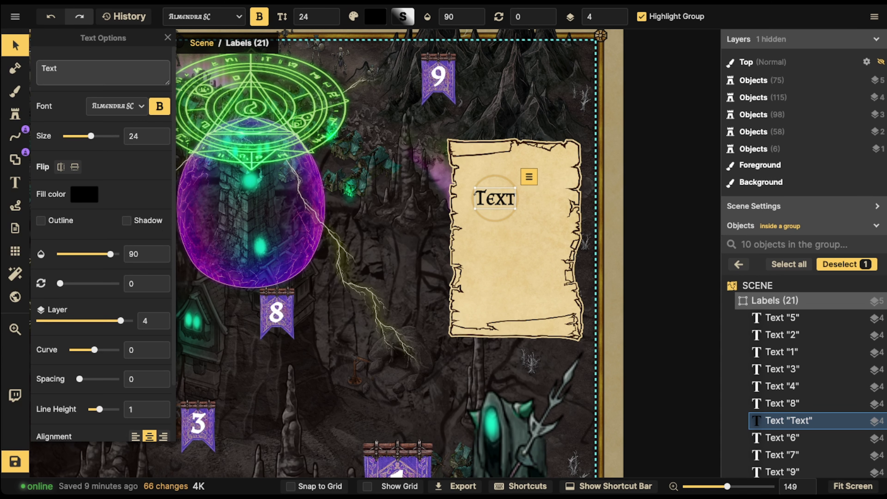
pyautogui.moveTo(168, 82)
pyautogui.mouseDown()
pyautogui.moveTo(168, 337)
pyautogui.moveTo(167, 80)
pyautogui.mouseUp()
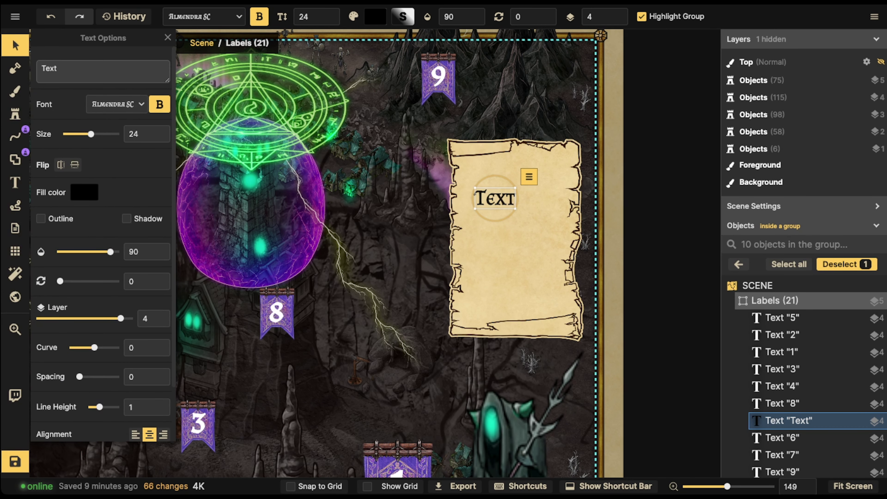
pyautogui.moveTo(167, 80); pyautogui.dragTo(167, 313)
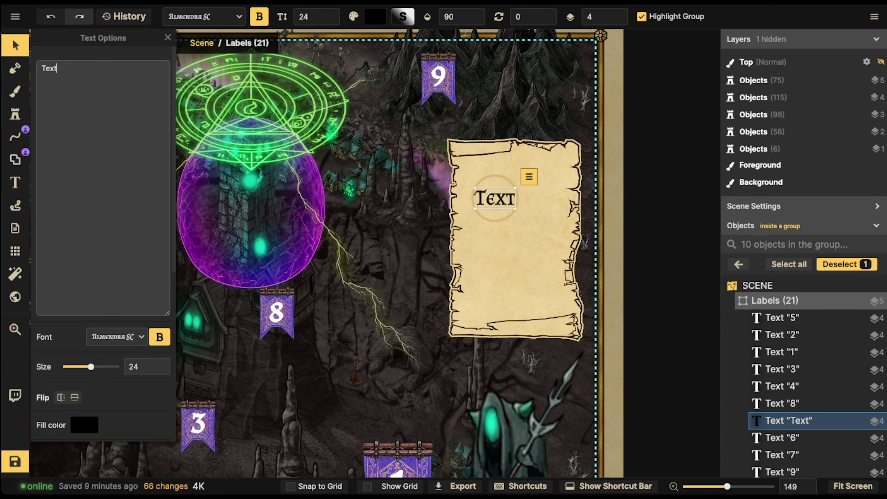
pyautogui.moveTo(91, 367); pyautogui.dragTo(83, 366)
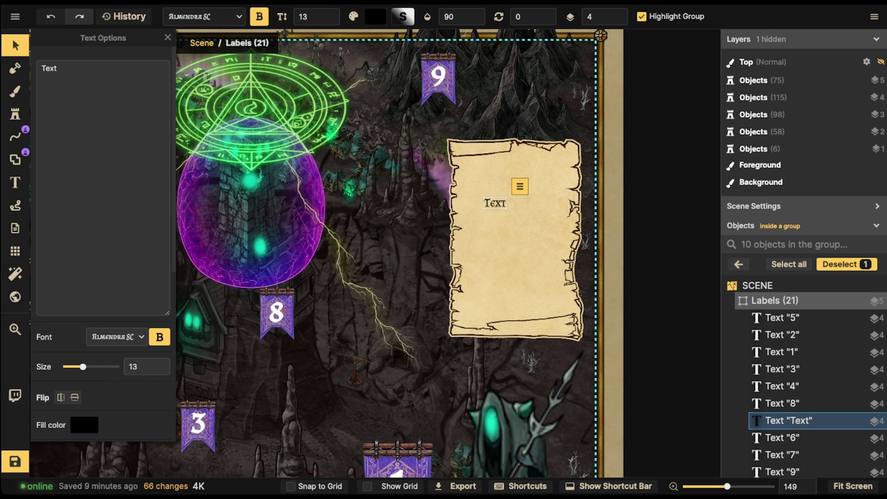
pyautogui.scroll(-7, 103, 244)
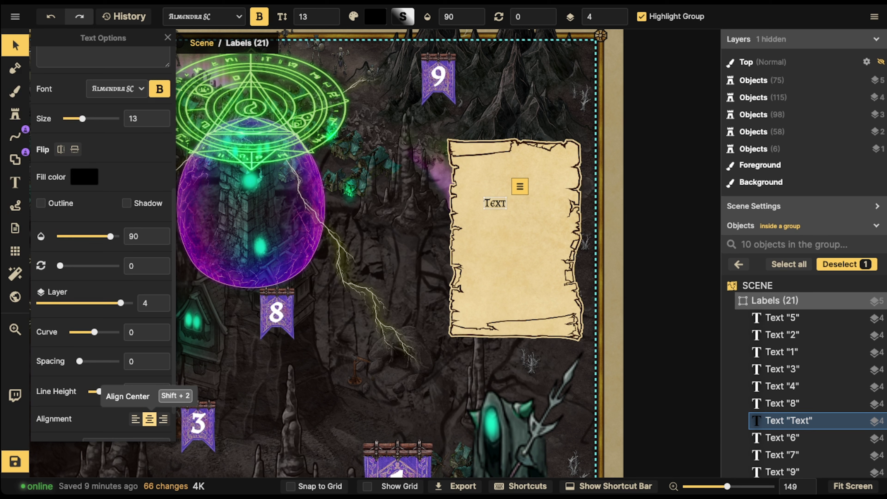
pyautogui.click(136, 419)
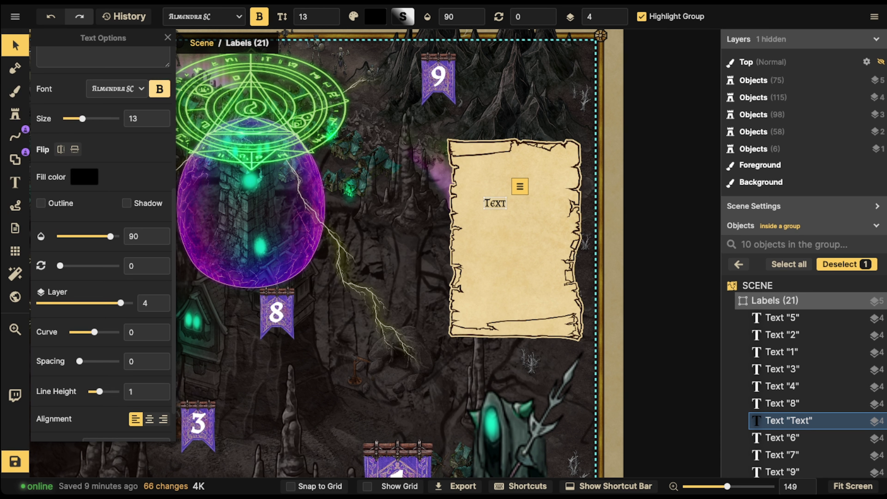
pyautogui.scroll(7, 103, 241)
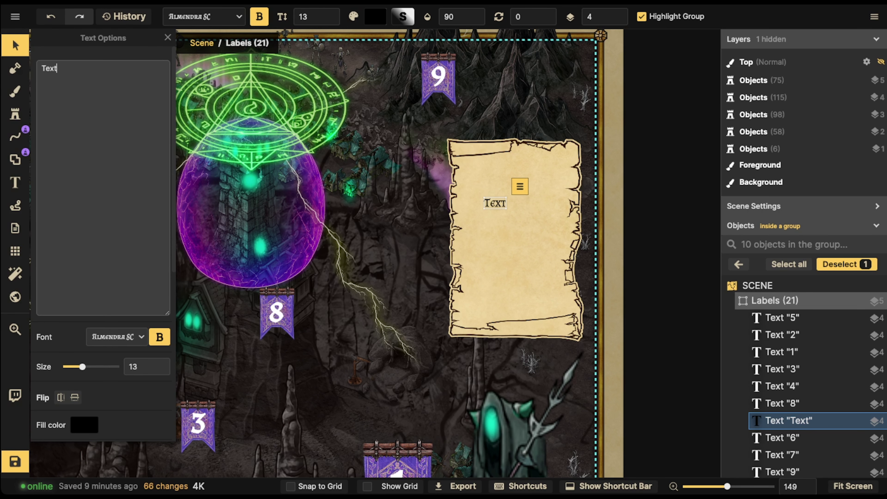
# - Change the parchment text to "LEGEND", enlarge it to size 30 and move it to the top of the parchment
pyautogui.hotkey('ctrl', 'a')
pyautogui.write('LEGEND')
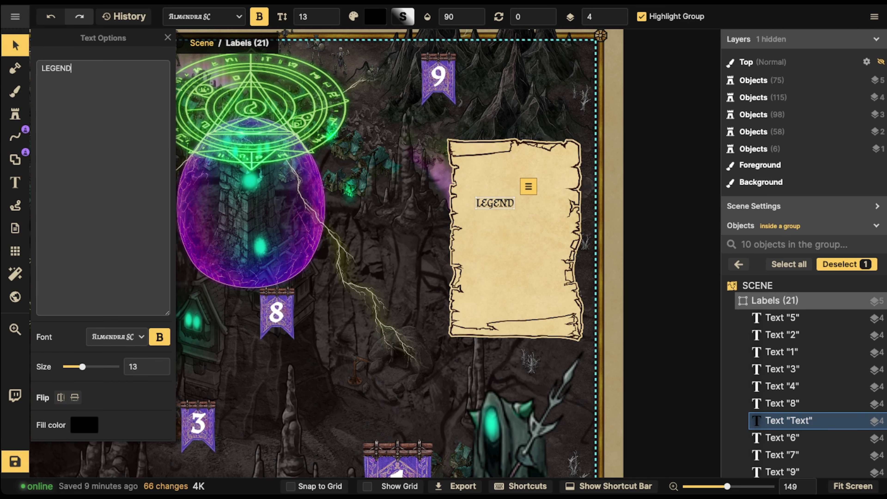
pyautogui.click(16, 46)
pyautogui.scroll(2, 559, 224)
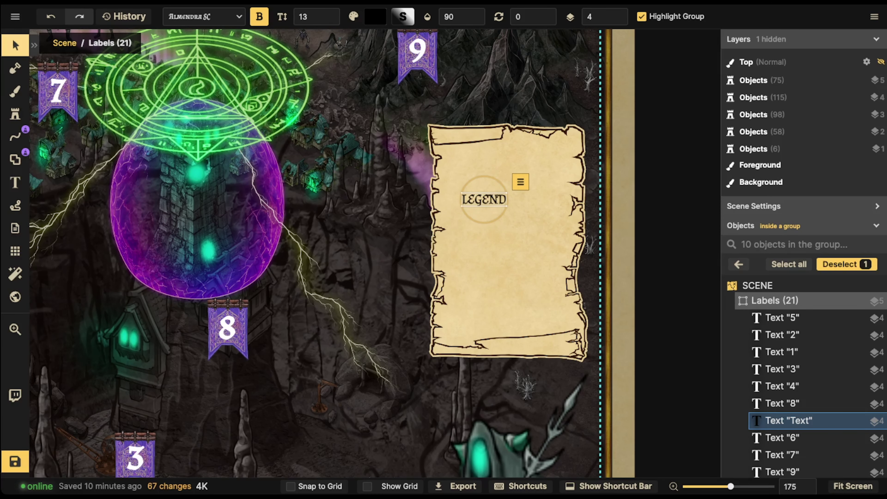
pyautogui.moveTo(507, 206); pyautogui.dragTo(565, 224)
pyautogui.moveTo(513, 208); pyautogui.dragTo(507, 165)
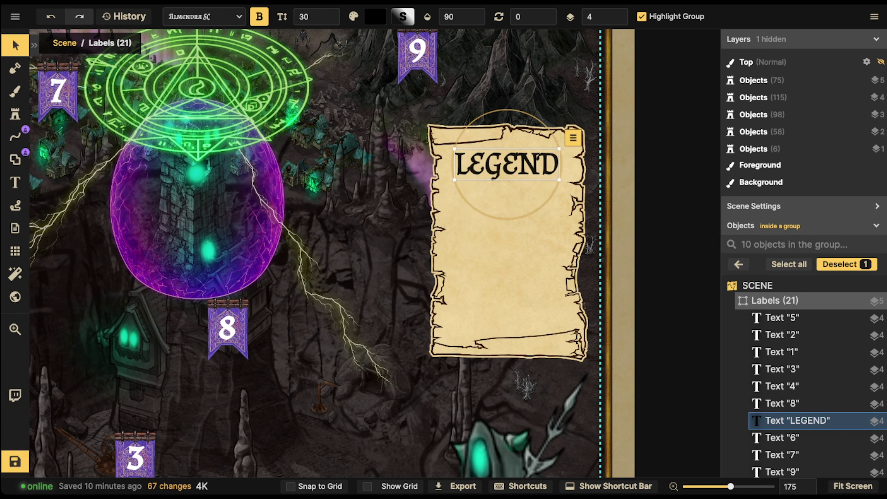
# - Add a size 15 text below the LEGEND heading reading "1.", the character's first name and "Lord of Souls"
pyautogui.click(15, 183)
pyautogui.scroll(-2, 485, 202)
pyautogui.scroll(-5, 486, 206)
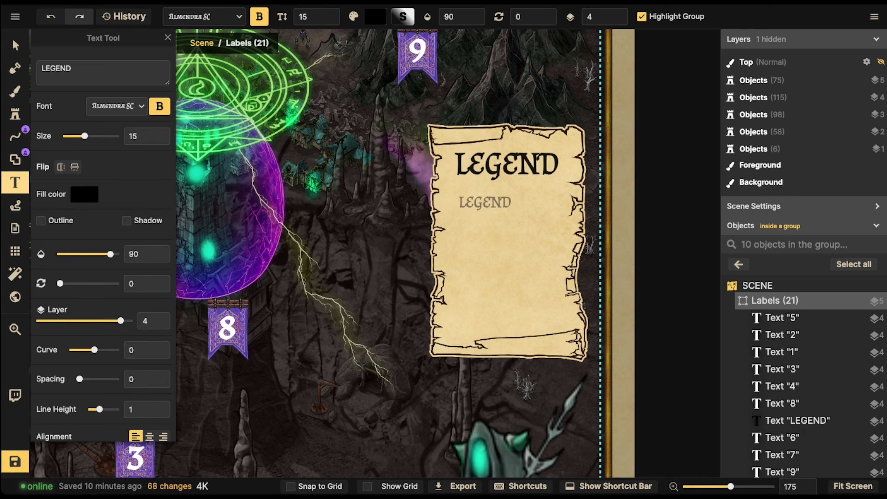
pyautogui.click(483, 198)
pyautogui.scroll(-5, 482, 198)
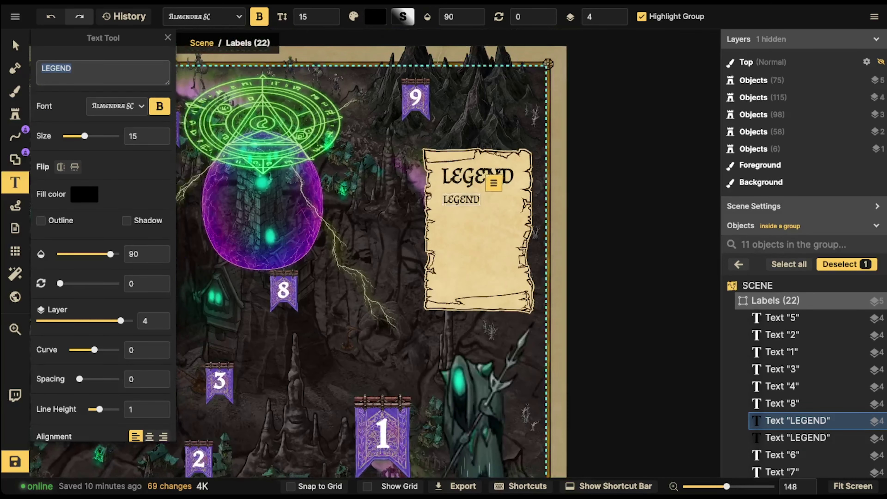
pyautogui.write('1')
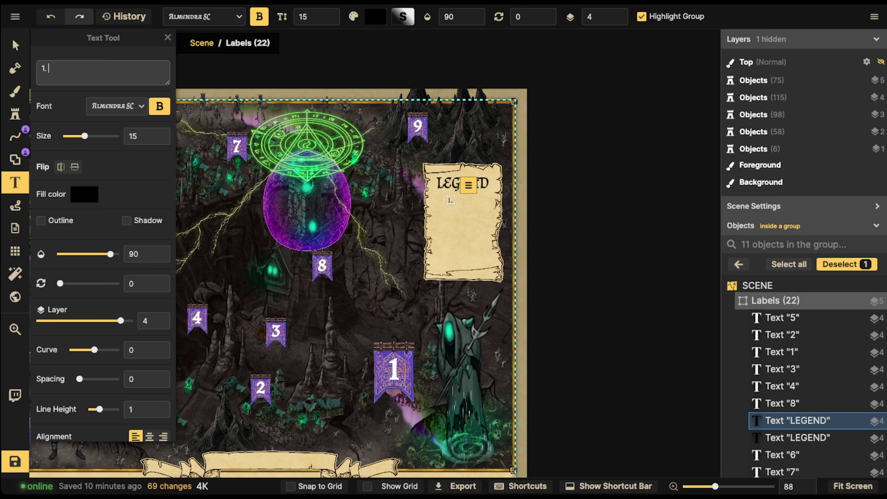
pyautogui.write('. ')
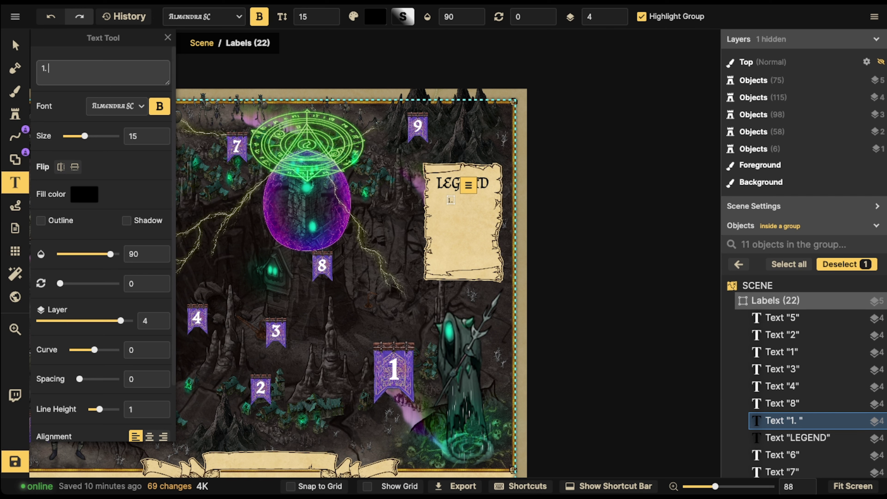
pyautogui.write('Gary ')
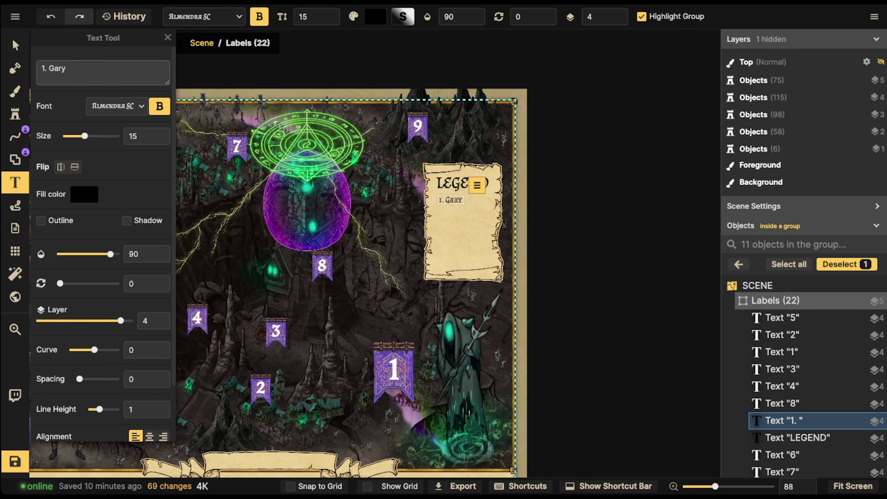
pyautogui.write('Lord of So')
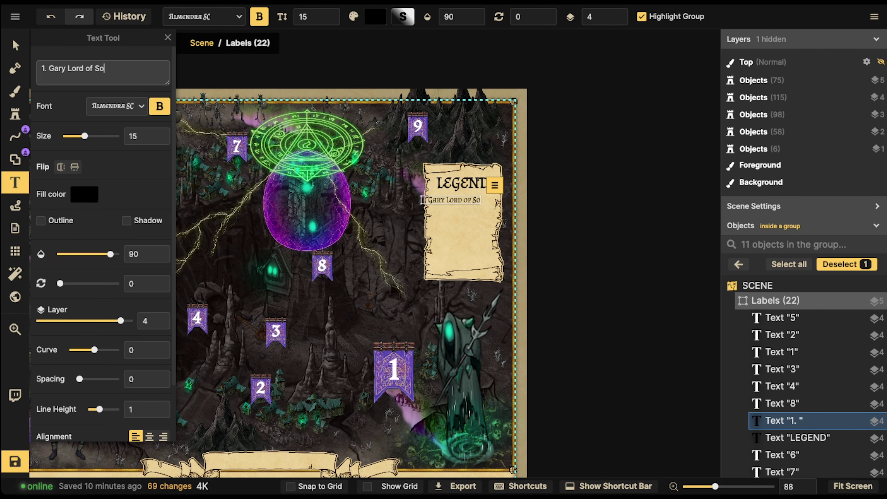
pyautogui.write('uls')
# - Move the first legend entry onto the parchment under the heading and reduce its size to 13
pyautogui.scroll(3, 403, 164)
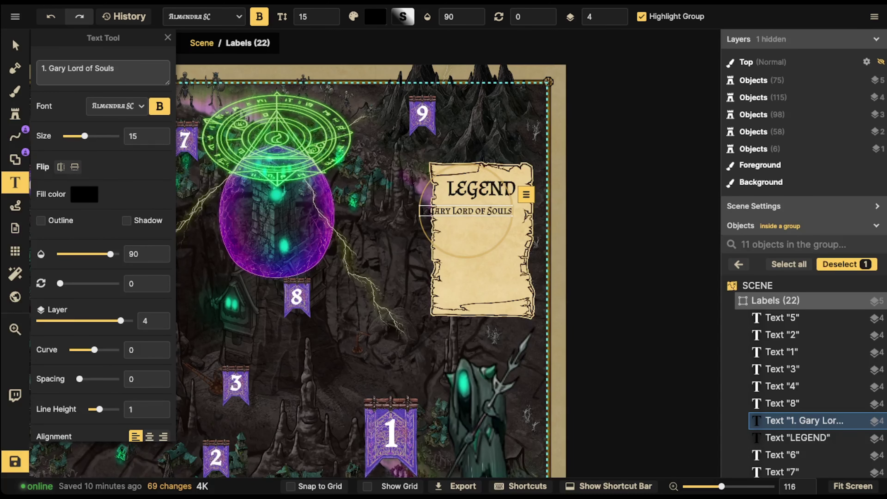
pyautogui.scroll(2, 533, 213)
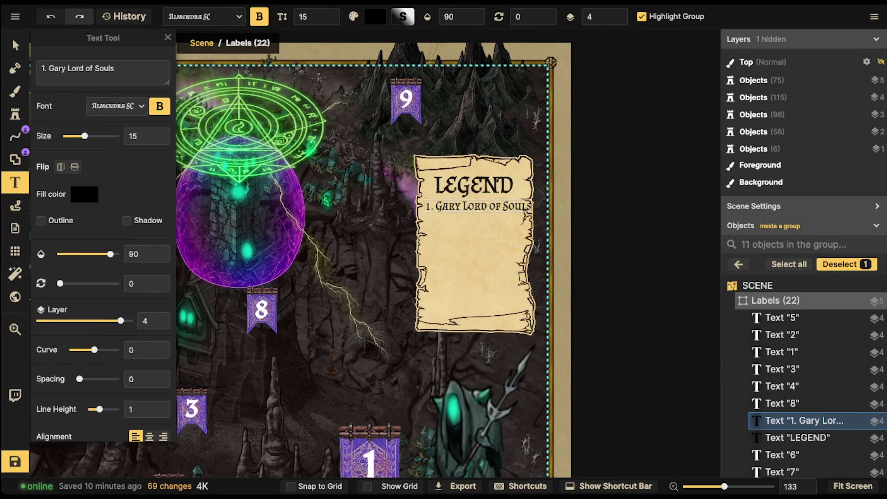
pyautogui.press('[')
pyautogui.press('[')
pyautogui.hotkey('ctrl', 'd')
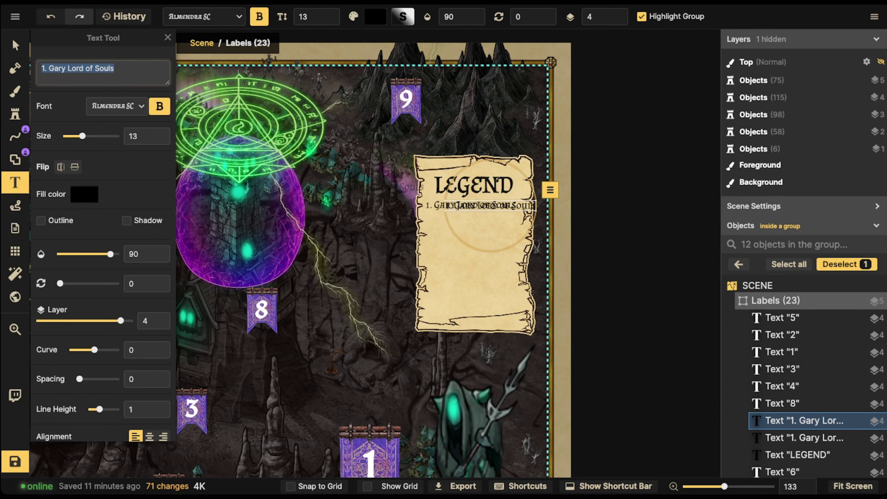
pyautogui.press('BackSpace')
pyautogui.press('Escape')
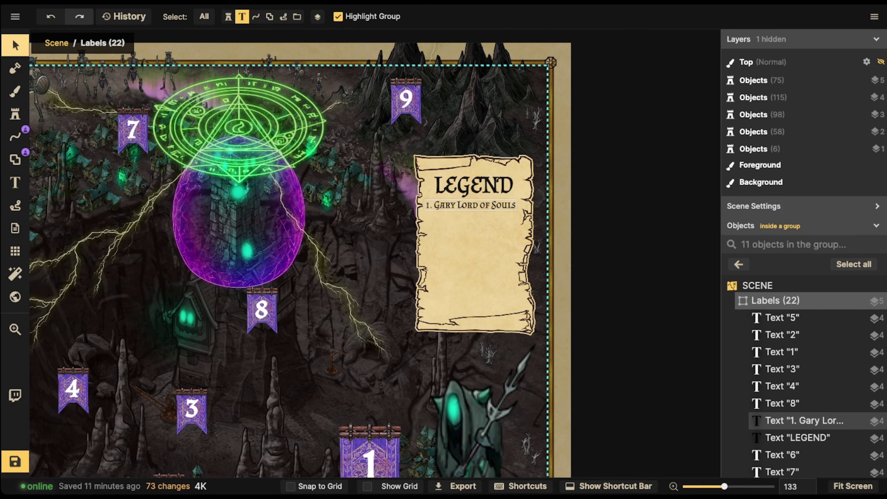
# - Add a second line "2." to the legend entry and delete the first name so line one reads "1. Lord of Souls"
pyautogui.click(803, 420)
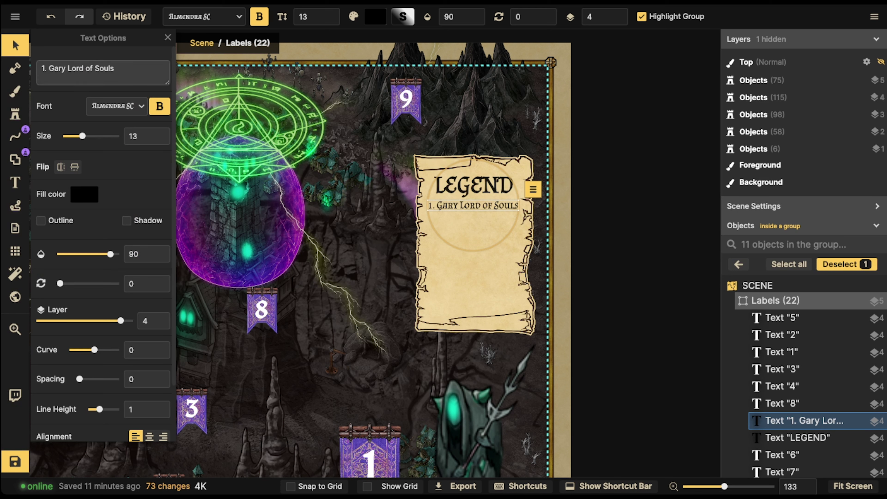
pyautogui.press('Return')
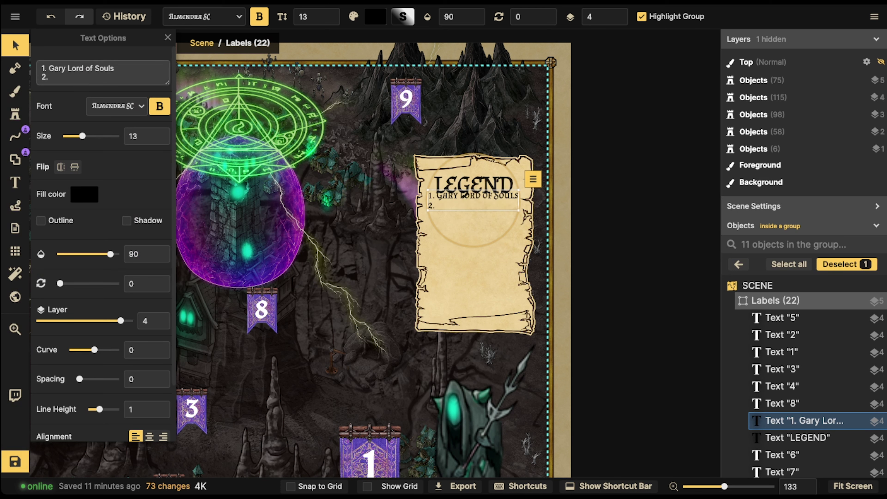
pyautogui.moveTo(67, 68); pyautogui.dragTo(45, 69)
pyautogui.click(48, 68)
pyautogui.press('BackSpace')
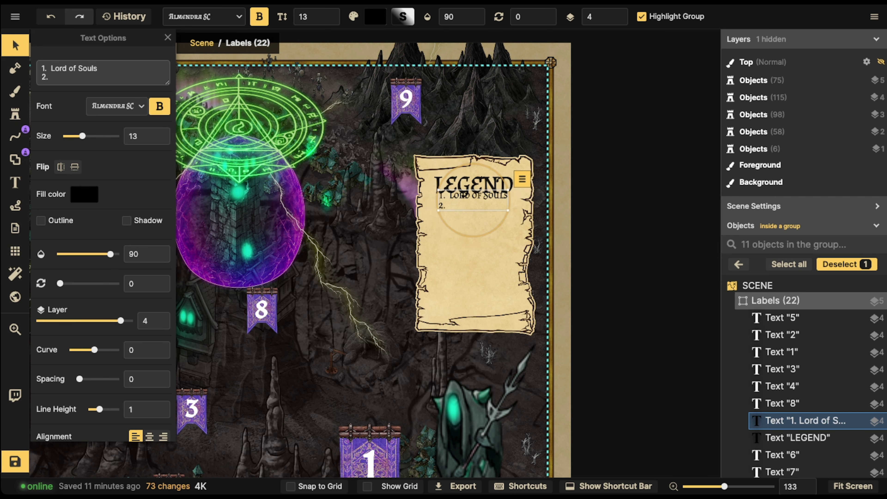
# - Enlarge the legend entry slightly and position it just below the LEGEND heading on the parchment
pyautogui.moveTo(82, 136); pyautogui.dragTo(86, 136)
pyautogui.moveTo(478, 193); pyautogui.dragTo(475, 209)
pyautogui.scroll(-5, 408, 188)
pyautogui.click(376, 190)
pyautogui.scroll(-4, 363, 192)
pyautogui.scroll(-5, 375, 189)
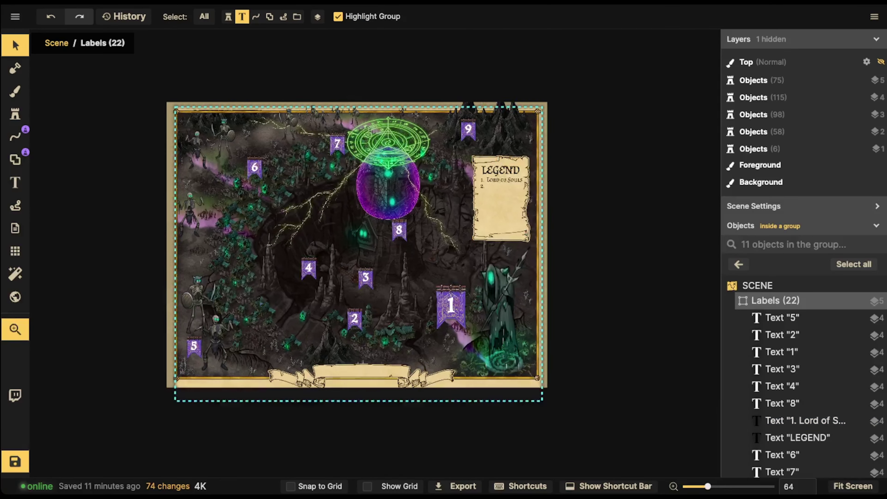
pyautogui.scroll(5, 475, 202)
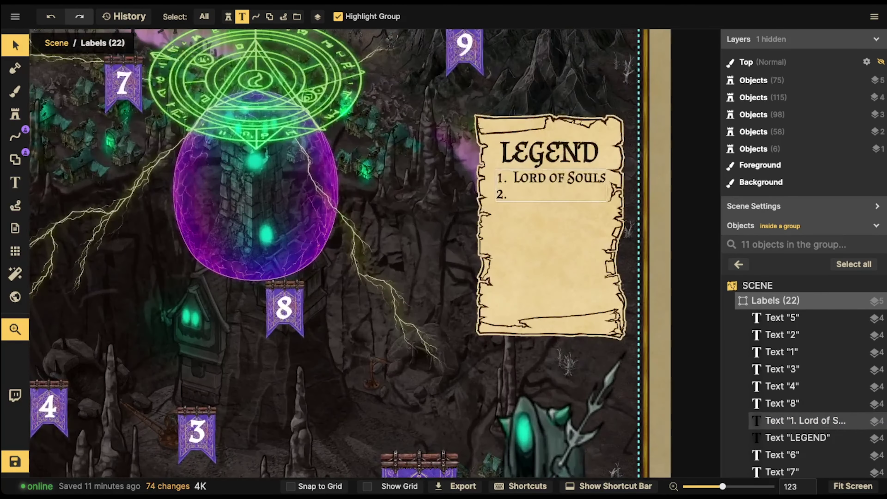
# - Nudge the two-line legend entry slightly to the left on the parchment below the LEGEND heading
pyautogui.moveTo(545, 185); pyautogui.dragTo(483, 202)
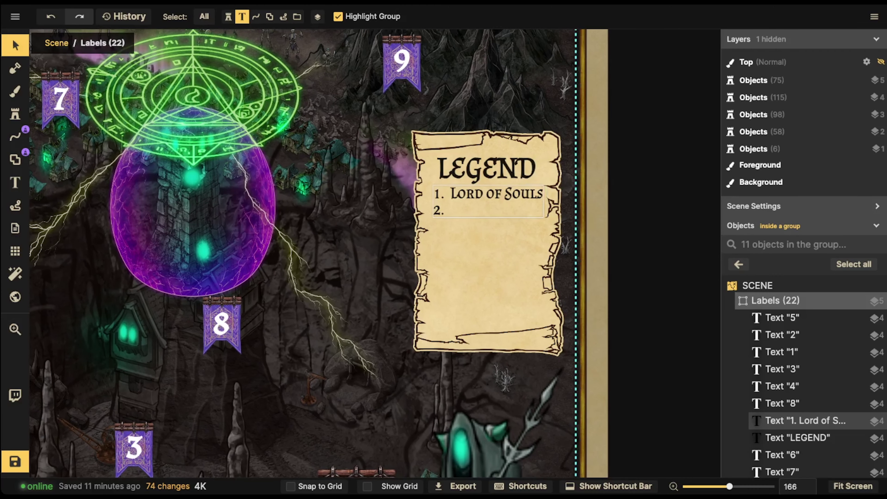
pyautogui.click(482, 201)
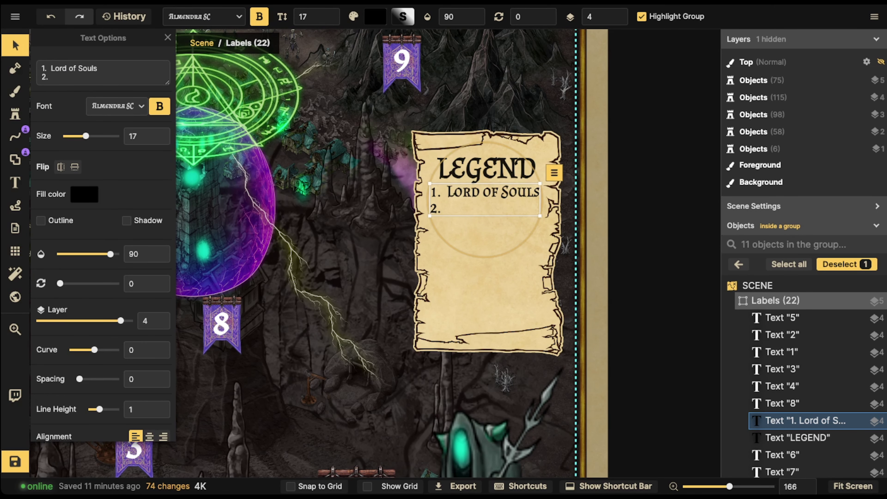
pyautogui.click(484, 200)
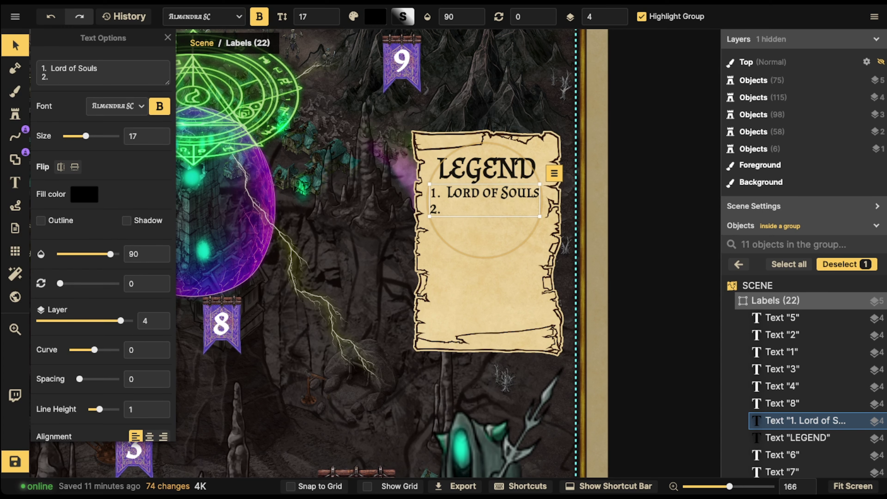
# - Extend the selection filter to all object types and select the legend entry on the parchment
pyautogui.scroll(-5, 271, 328)
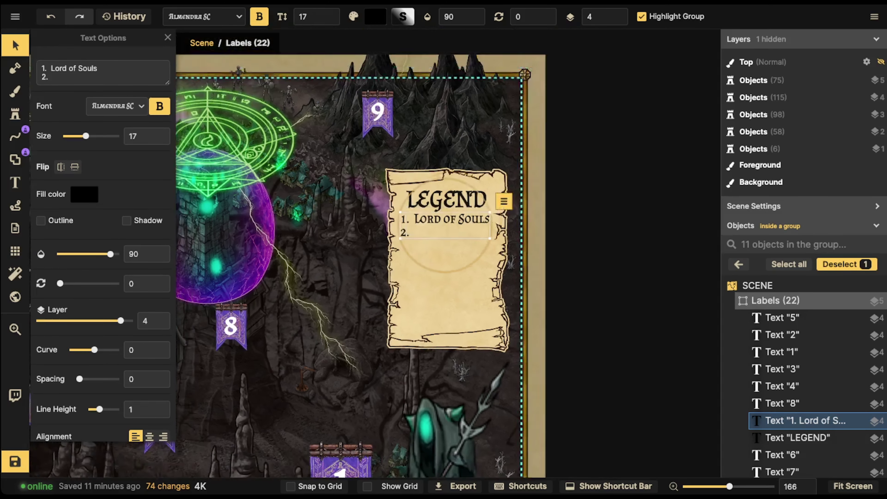
pyautogui.click(271, 328)
pyautogui.press('space')
pyautogui.moveTo(271, 328); pyautogui.dragTo(418, 140)
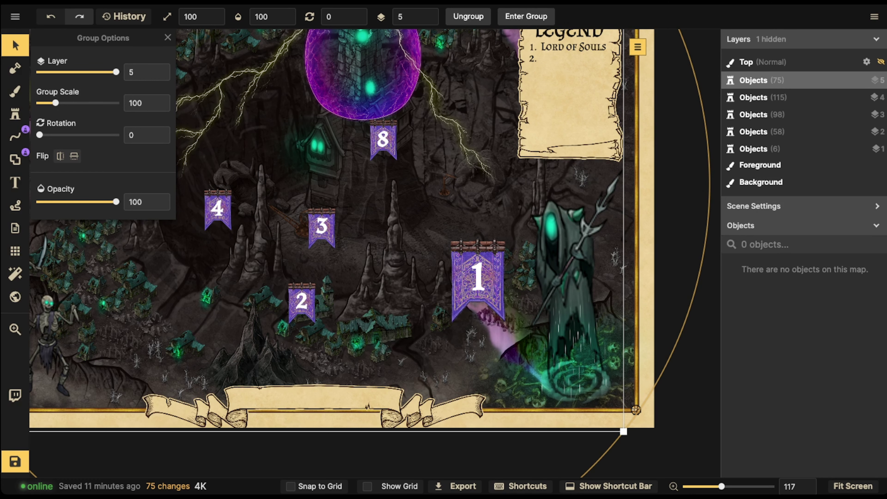
pyautogui.press('Escape')
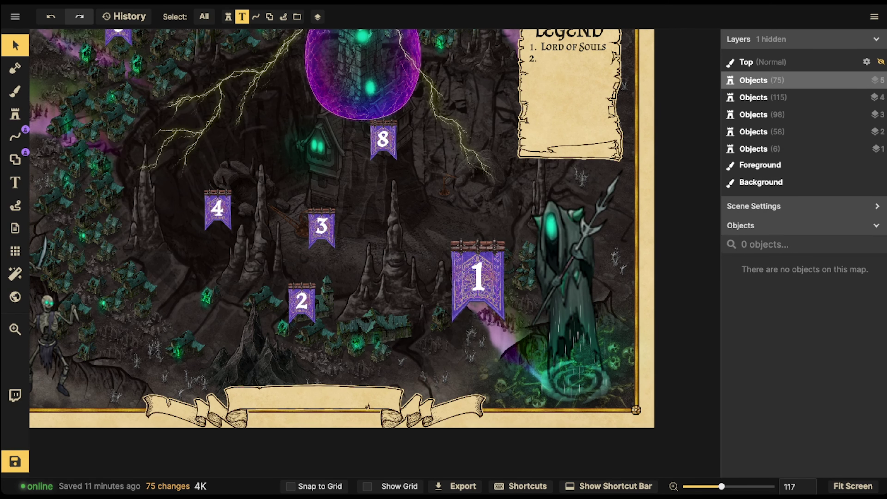
pyautogui.click(204, 17)
pyautogui.moveTo(523, 122); pyautogui.dragTo(466, 208)
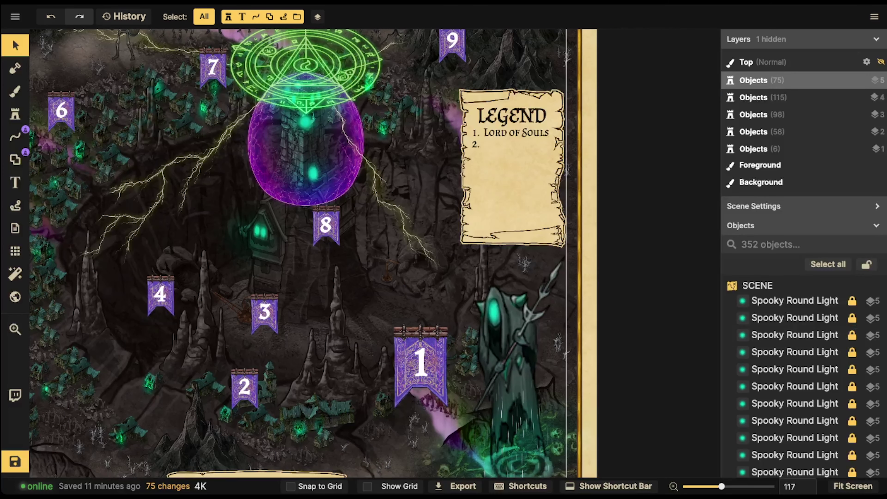
pyautogui.click(510, 143)
pyautogui.doubleClick(509, 138)
pyautogui.click(509, 138)
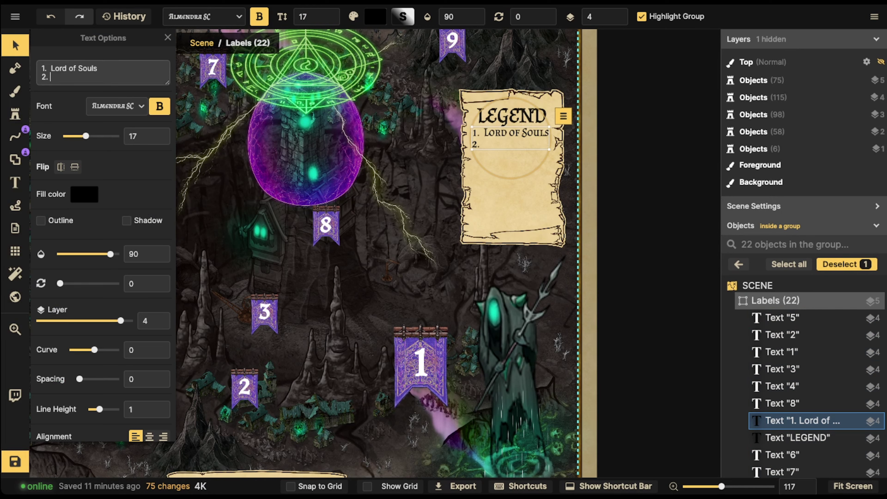
pyautogui.write('Undead')
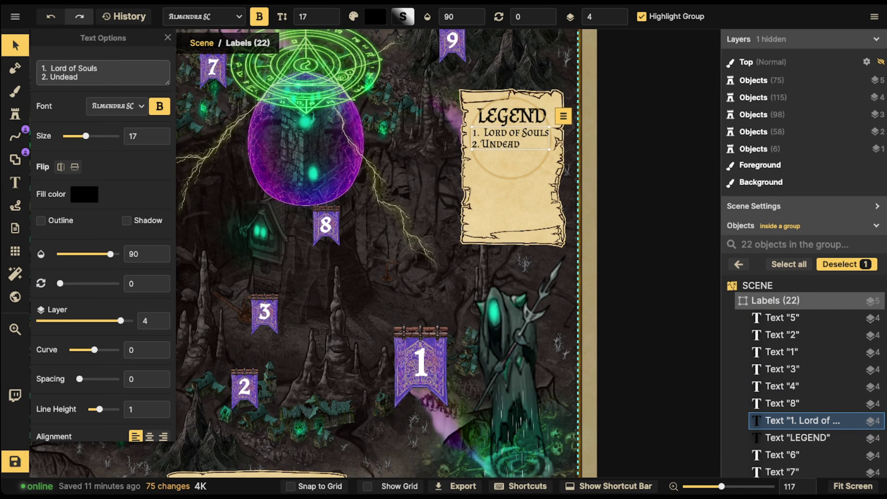
pyautogui.press('BackSpace')
pyautogui.press('BackSpace')
pyautogui.press('BackSpace')
pyautogui.press('BackSpace')
pyautogui.press('BackSpace')
pyautogui.press('BackSpace')
pyautogui.press('BackSpace')
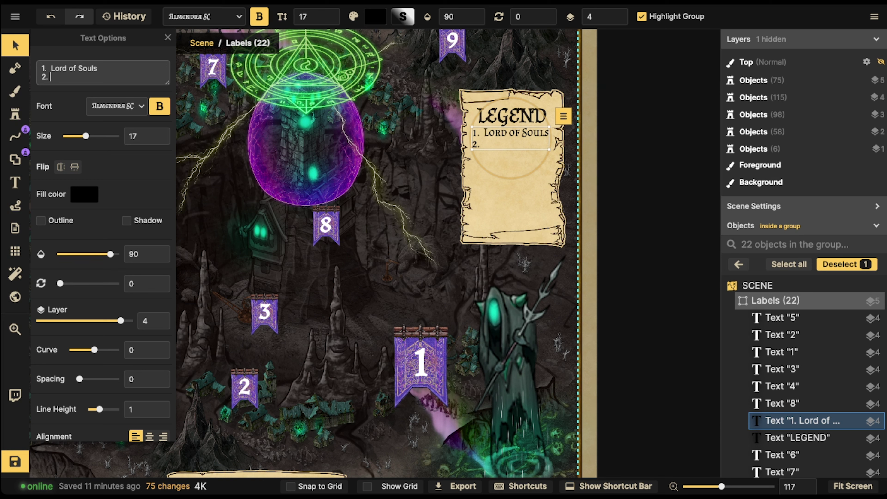
pyautogui.write('Churcg')
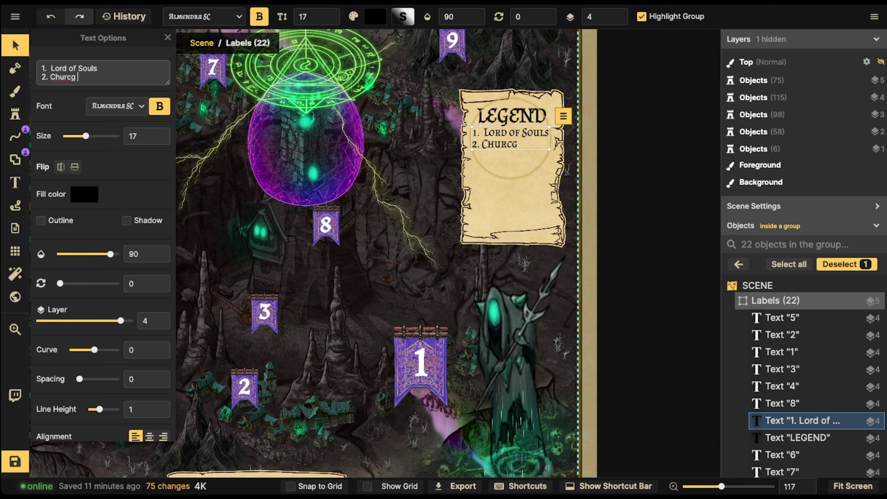
pyautogui.press('BackSpace')
pyautogui.press('BackSpace')
pyautogui.press('BackSpace')
pyautogui.press('BackSpace')
pyautogui.press('BackSpace')
pyautogui.press('BackSpace')
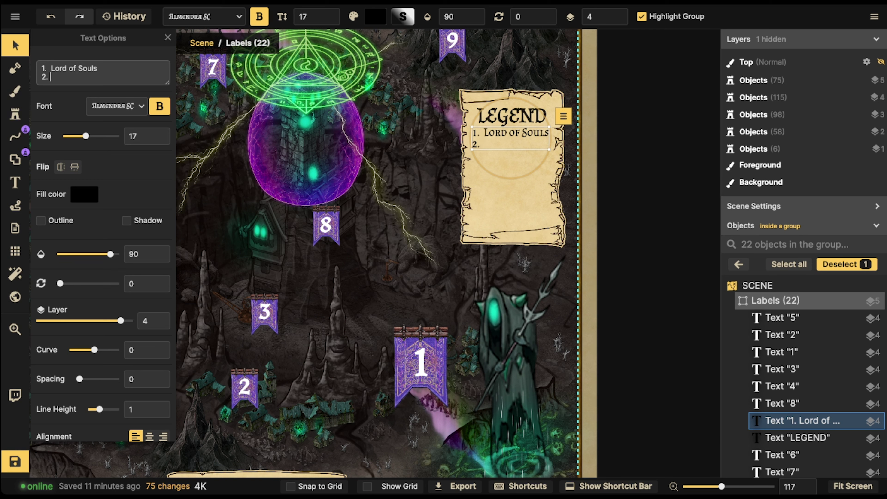
# - Complete the second line of the legend entry so it reads "2. Damned Church"
pyautogui.write('De')
pyautogui.press('BackSpace')
pyautogui.write('amned')
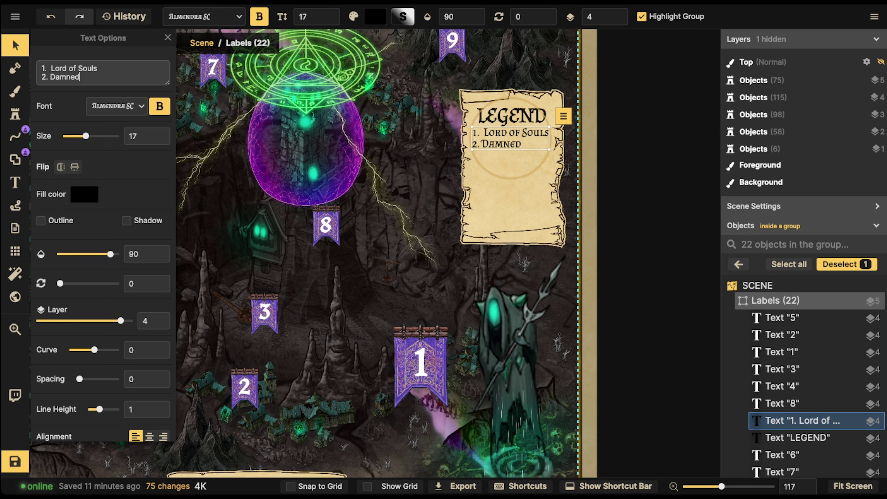
pyautogui.write(' Chrudh')
pyautogui.press('BackSpace')
pyautogui.press('BackSpace')
pyautogui.press('BackSpace')
pyautogui.press('BackSpace')
pyautogui.write('urch')
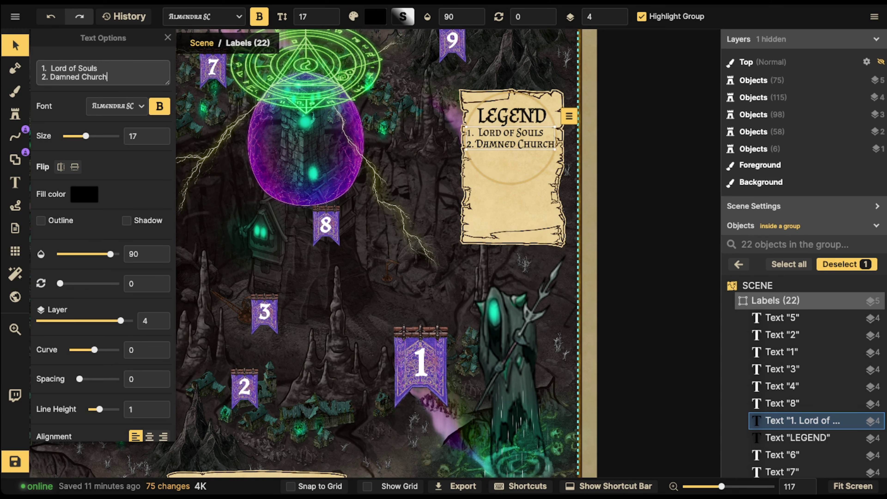
# - Reduce the size of the legend entry to 16 so it fits the parchment better
pyautogui.scroll(1, 465, 149)
pyautogui.moveTo(466, 149); pyautogui.dragTo(472, 147)
pyautogui.press('Escape')
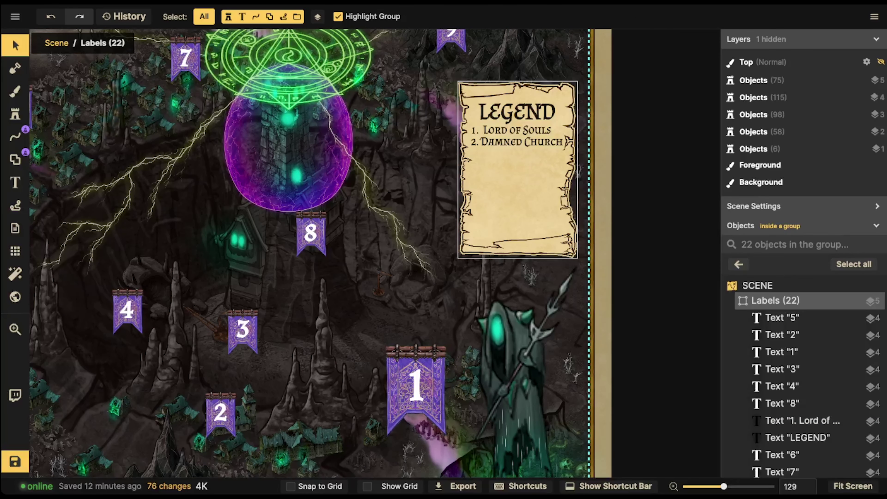
# - Widen the legend parchment by setting its transform height to 110
pyautogui.click(515, 189)
pyautogui.click(81, 350)
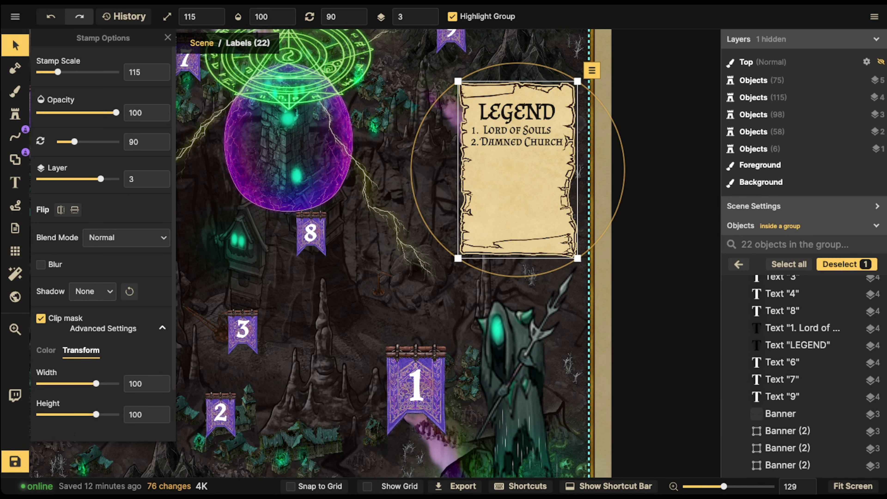
pyautogui.moveTo(96, 414); pyautogui.dragTo(98, 414)
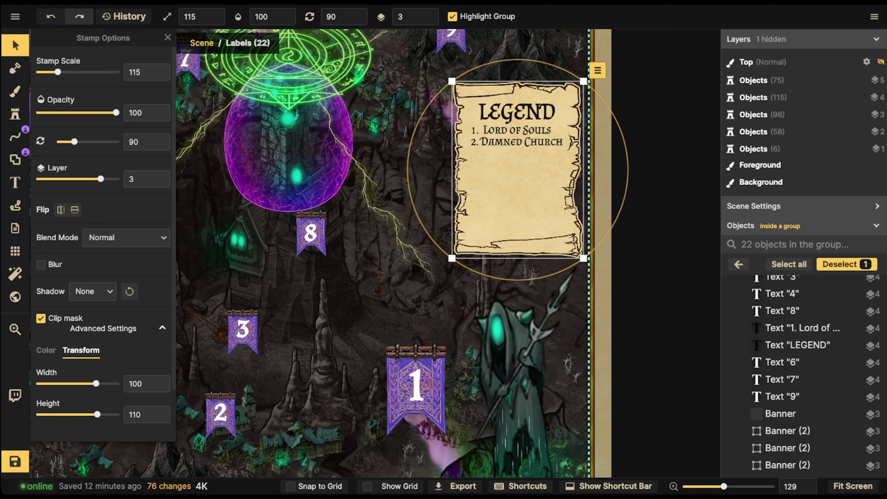
# - Move the legend entry lower on the parchment, leaving a gap below the LEGEND heading
pyautogui.click(802, 328)
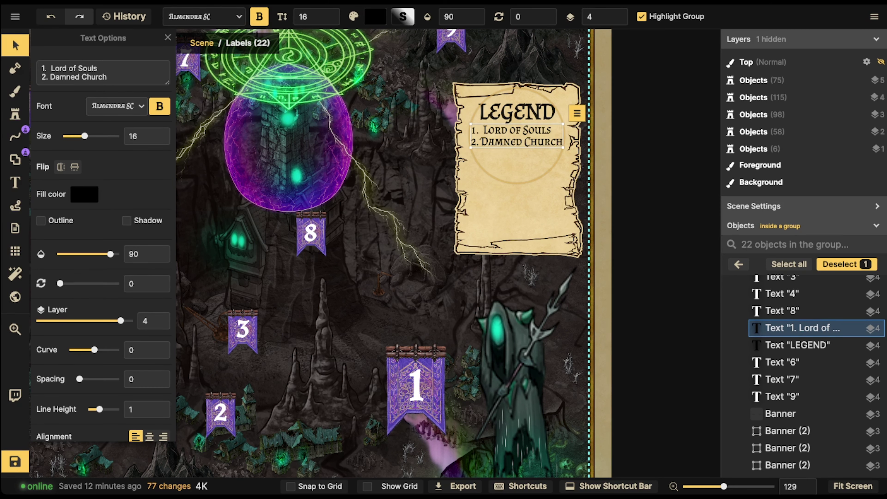
pyautogui.press('Escape')
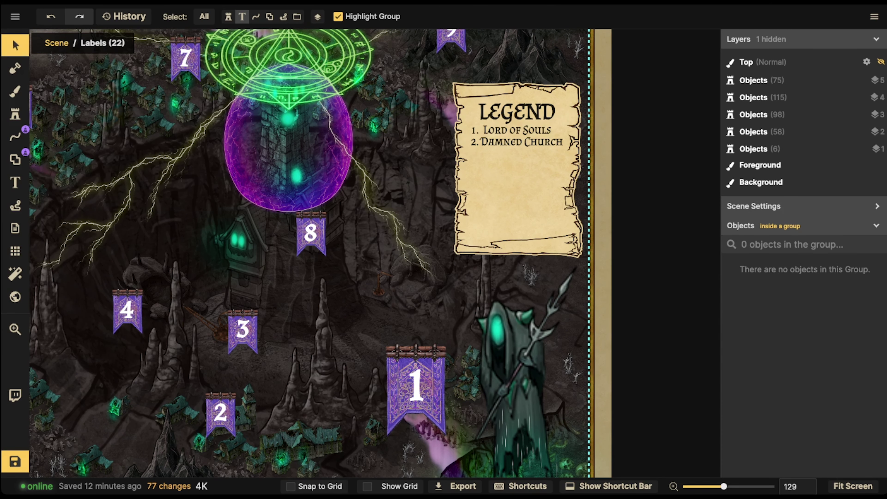
pyautogui.moveTo(517, 136); pyautogui.dragTo(517, 162)
# - Add a third line "3. Mines" to the legend entry, followed by a line break
pyautogui.scroll(-2, 182, 277)
pyautogui.click(181, 278)
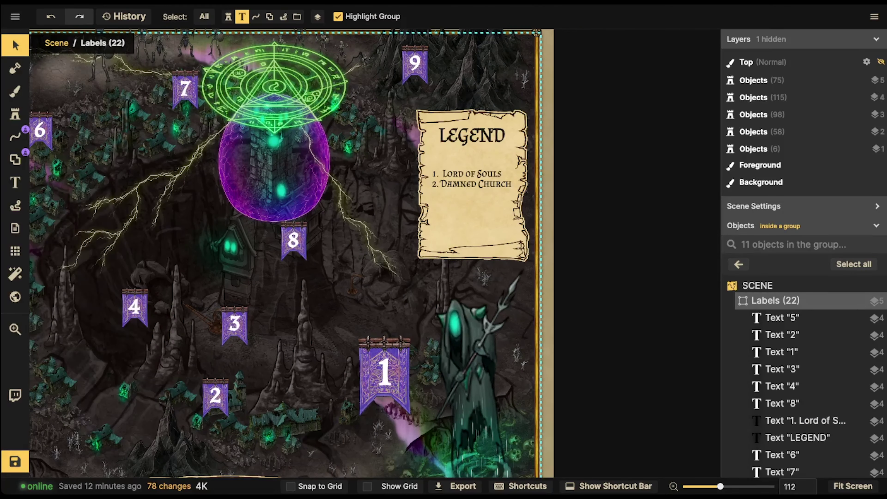
pyautogui.moveTo(181, 278); pyautogui.dragTo(316, 175)
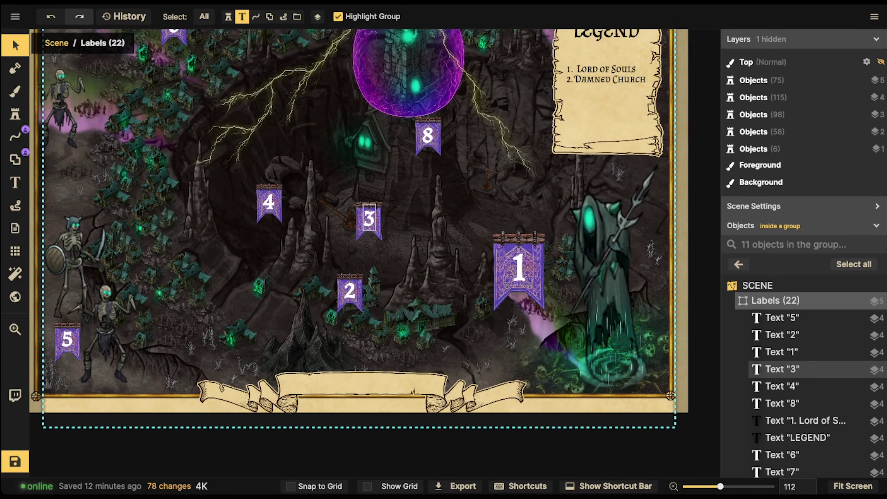
pyautogui.moveTo(524, 122); pyautogui.dragTo(418, 207)
pyautogui.click(499, 159)
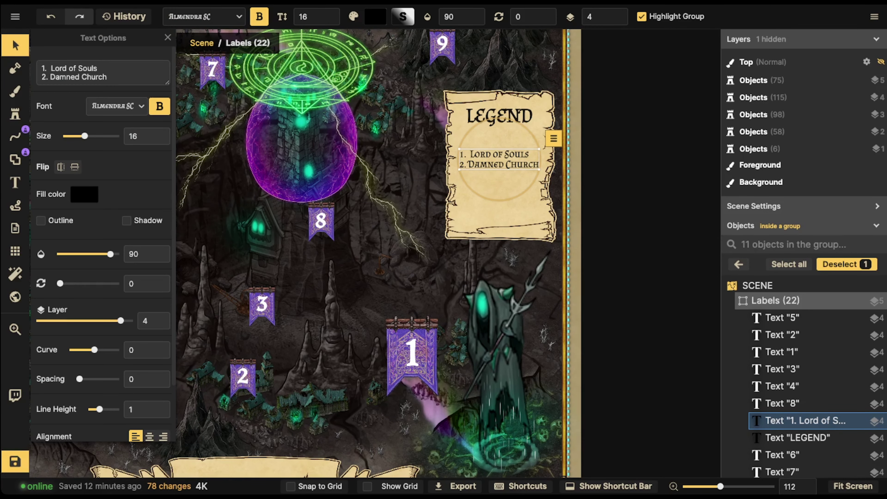
pyautogui.press('Return')
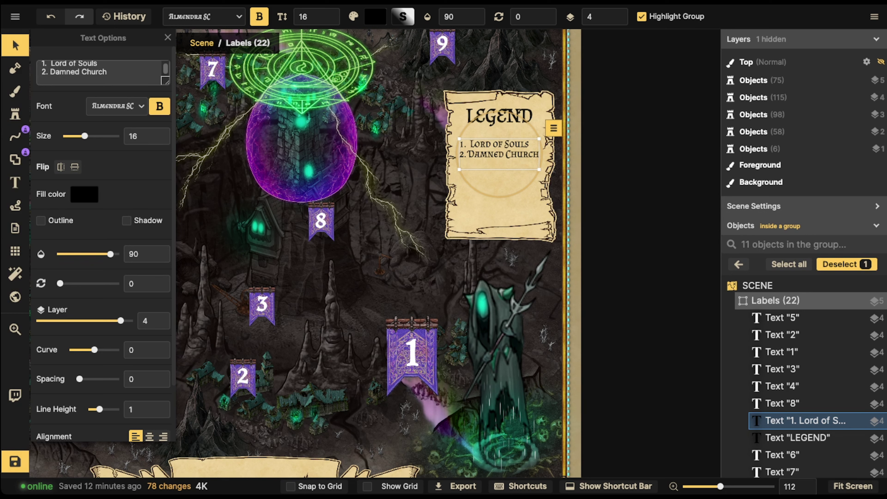
pyautogui.write('3. Mines')
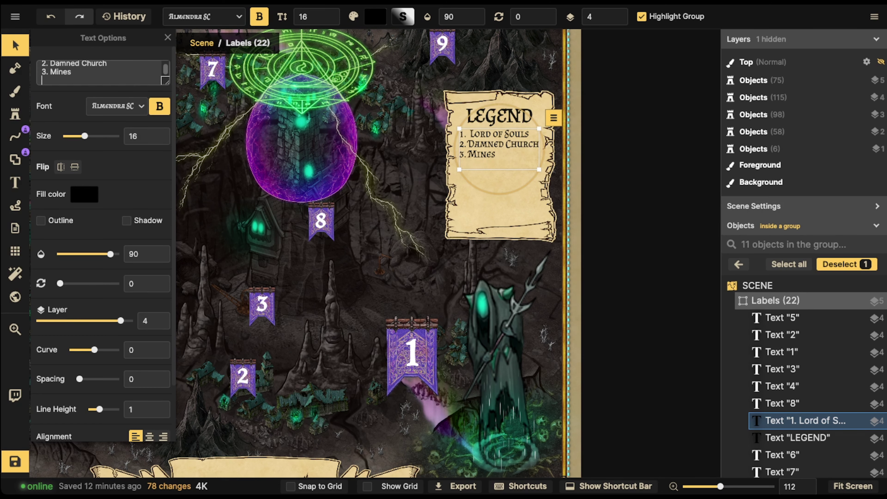
pyautogui.press('Escape')
pyautogui.moveTo(291, 252); pyautogui.dragTo(414, 251)
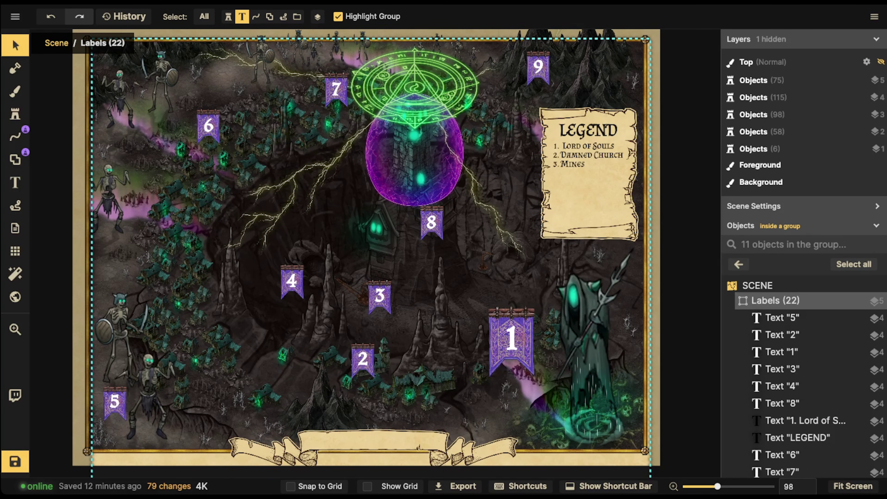
pyautogui.click(588, 156)
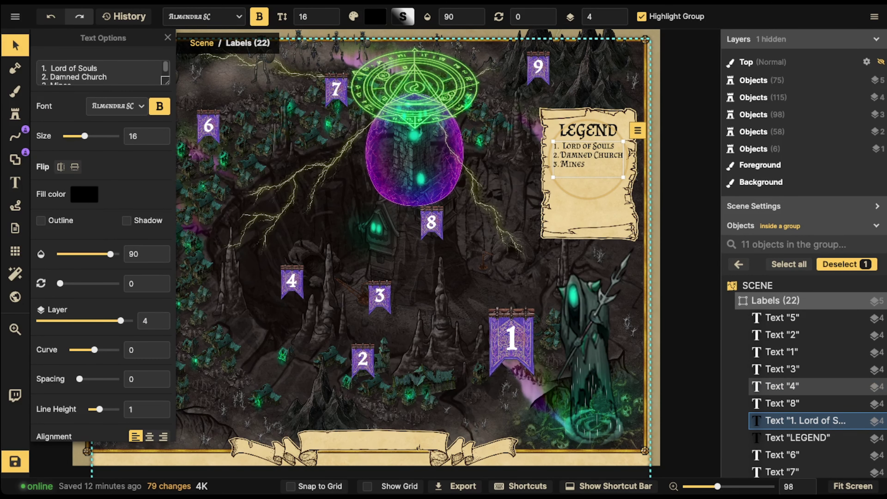
pyautogui.click(292, 279)
pyautogui.scroll(-1, 292, 279)
pyautogui.click(15, 92)
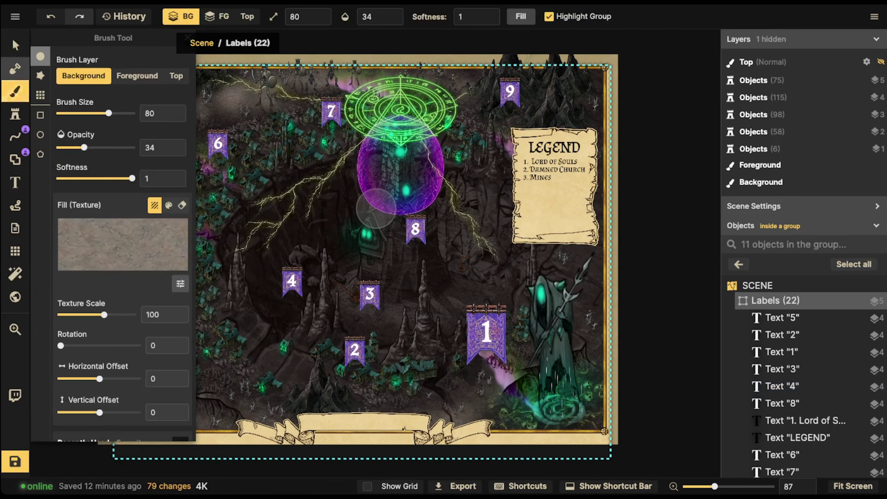
pyautogui.click(15, 68)
pyautogui.click(15, 45)
# - Extend the selection filter inside the Labels group to all object types
pyautogui.click(370, 294)
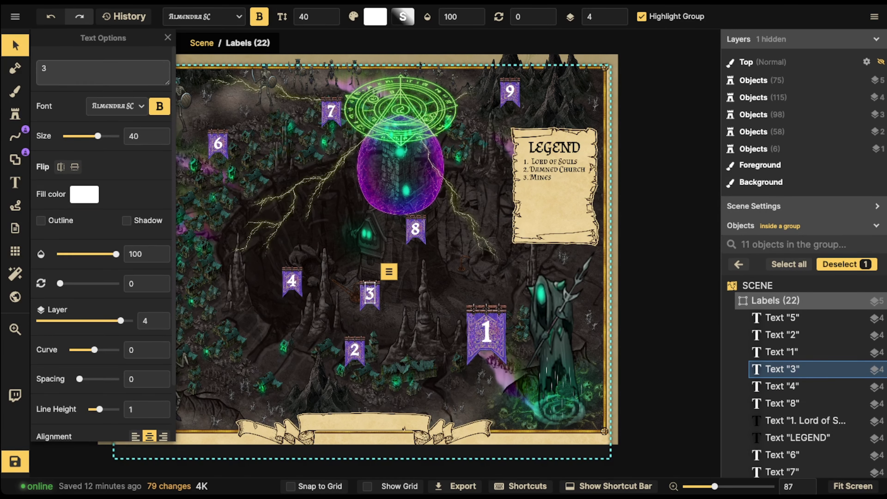
pyautogui.press('Escape')
pyautogui.click(229, 16)
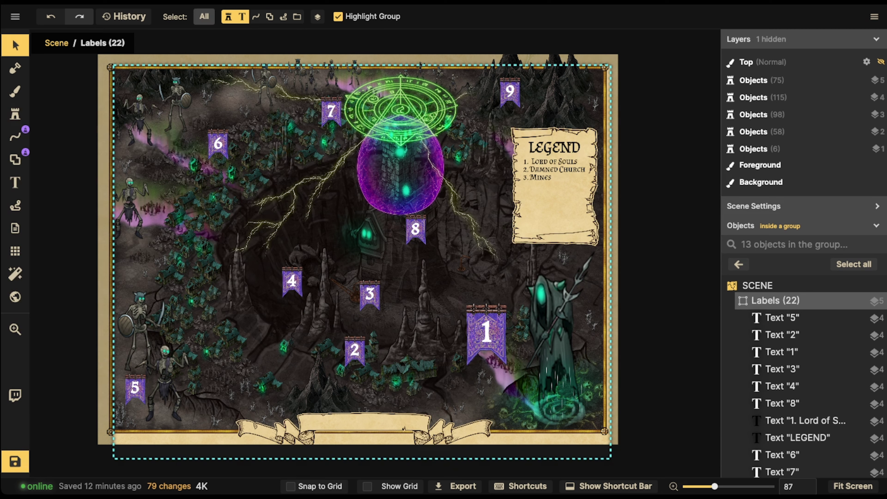
pyautogui.click(204, 16)
pyautogui.click(369, 296)
pyautogui.press('Escape')
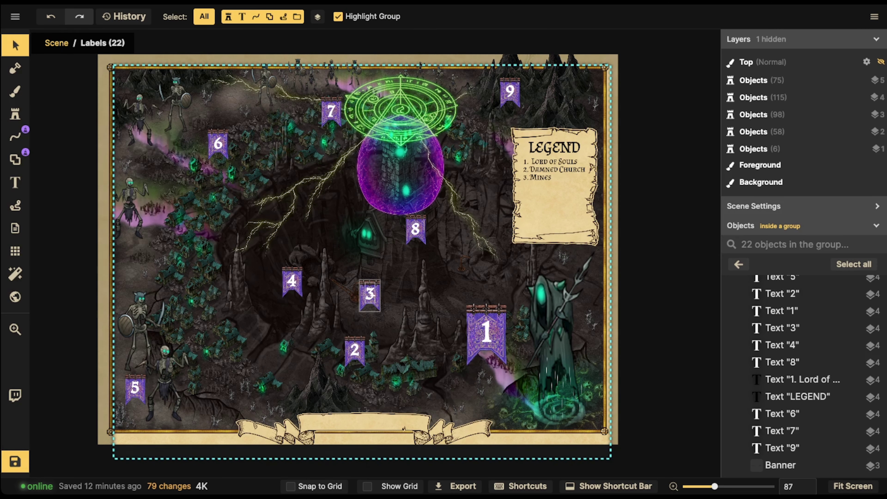
# - Select banner 3 together with its number and move both a short distance to the right
pyautogui.moveTo(370, 294); pyautogui.dragTo(382, 299)
pyautogui.click(376, 300)
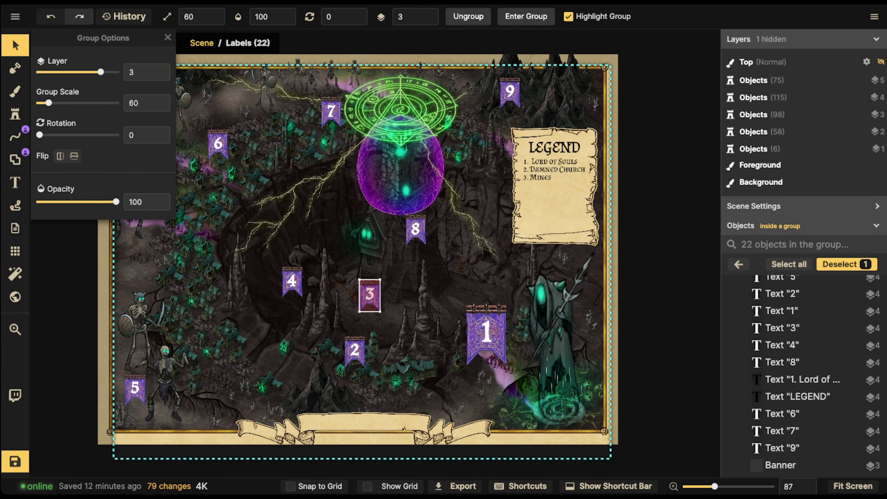
pyautogui.moveTo(362, 271); pyautogui.dragTo(375, 306)
pyautogui.moveTo(370, 295); pyautogui.dragTo(396, 300)
pyautogui.scroll(5, 384, 325)
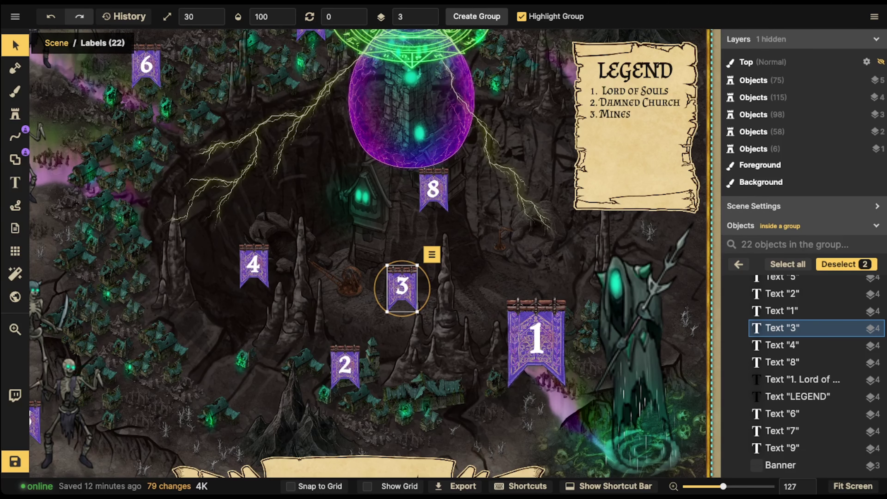
# - Place a recently used Ruins stamp at scale 85 on the ground between banners 2 and 3
pyautogui.click(15, 114)
pyautogui.scroll(-4, 103, 84)
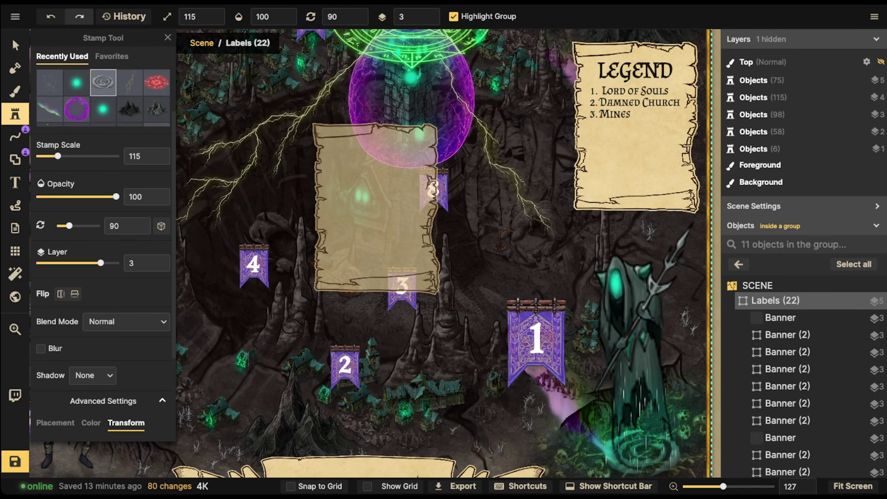
pyautogui.scroll(-1, 103, 92)
pyautogui.click(130, 113)
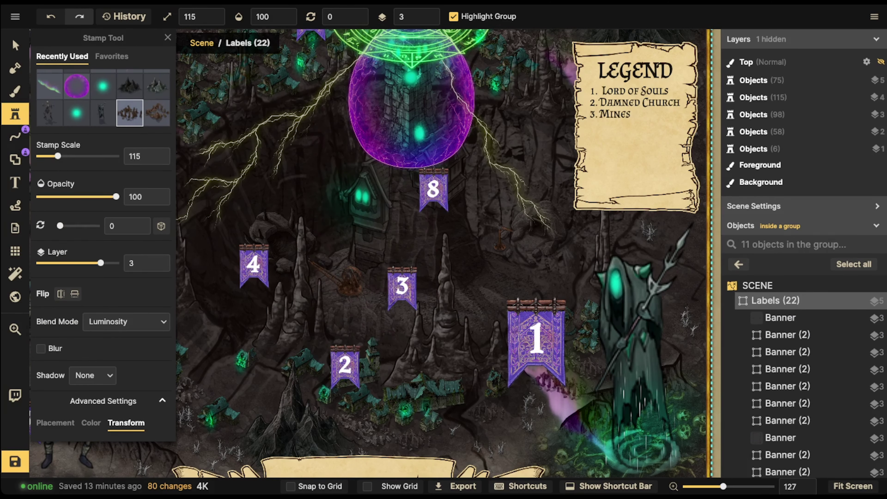
pyautogui.scroll(-6, 373, 319)
pyautogui.click(373, 320)
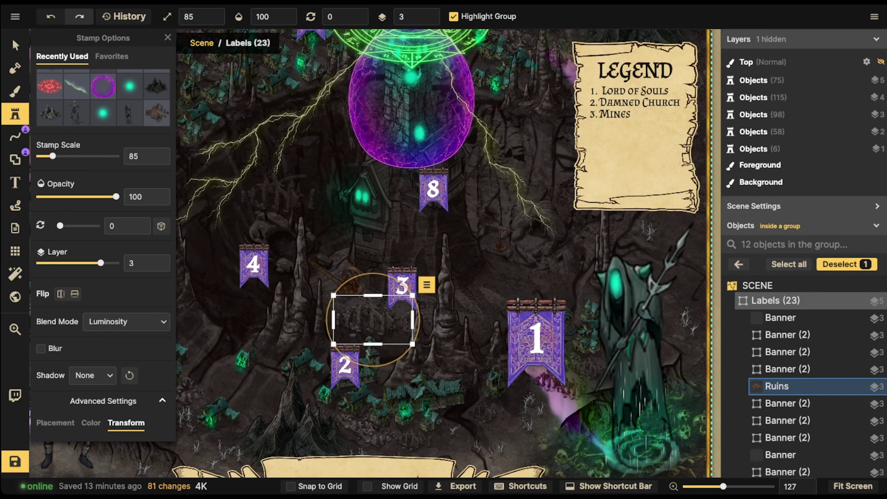
# - Remove the Ruins stamp between banners 2 and 3 from the Labels group and leave the group
pyautogui.click(15, 46)
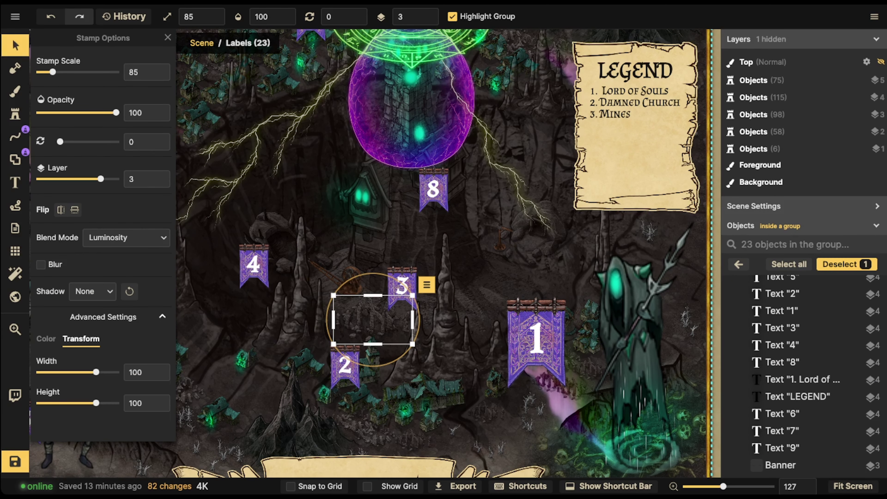
pyautogui.click(625, 159)
pyautogui.scroll(-1, 523, 190)
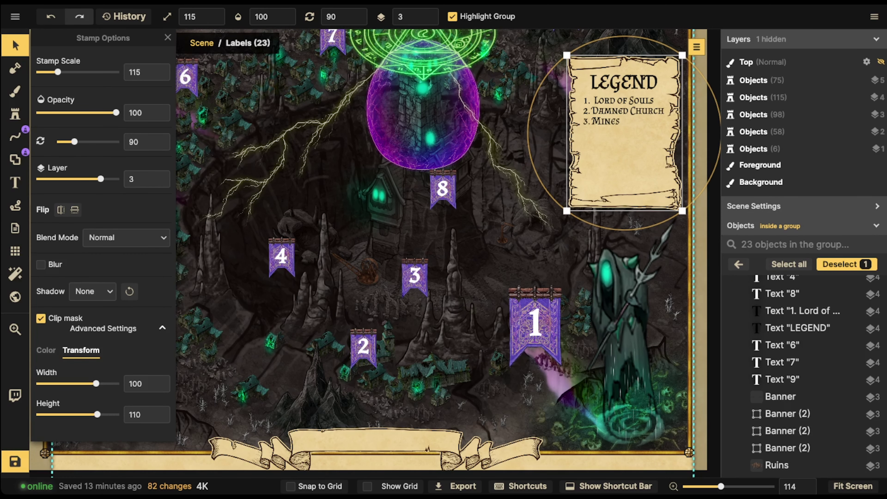
pyautogui.click(388, 305)
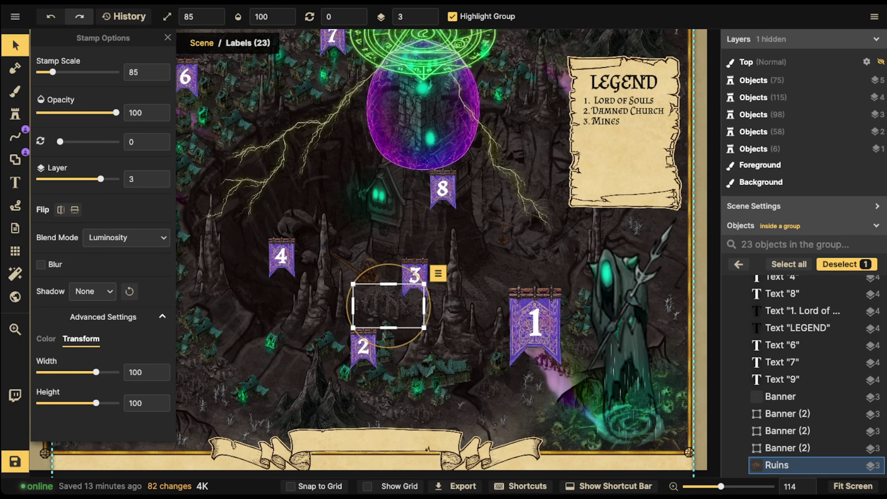
pyautogui.press('Delete')
pyautogui.press('Escape')
pyautogui.press('Escape')
pyautogui.scroll(-5, 423, 257)
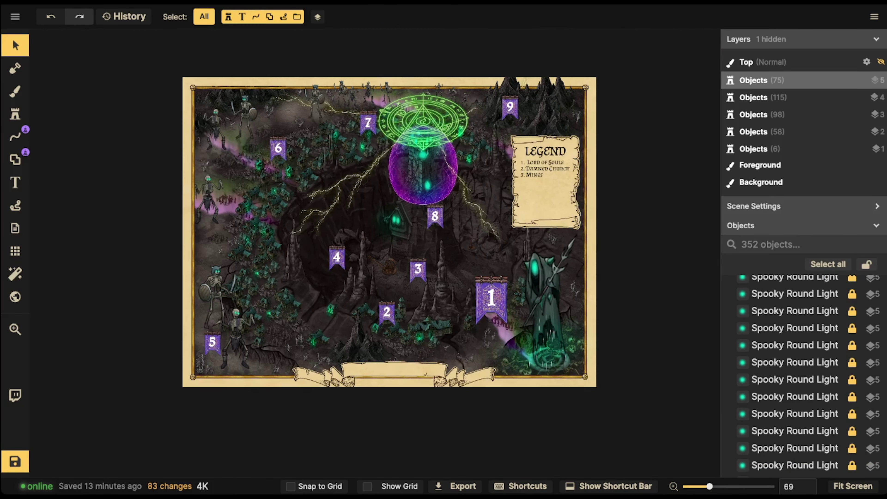
# - Paste the Ruins stamp into the main scene and shift it slightly on the ground between banners 2 and 3
pyautogui.scroll(10, 803, 320)
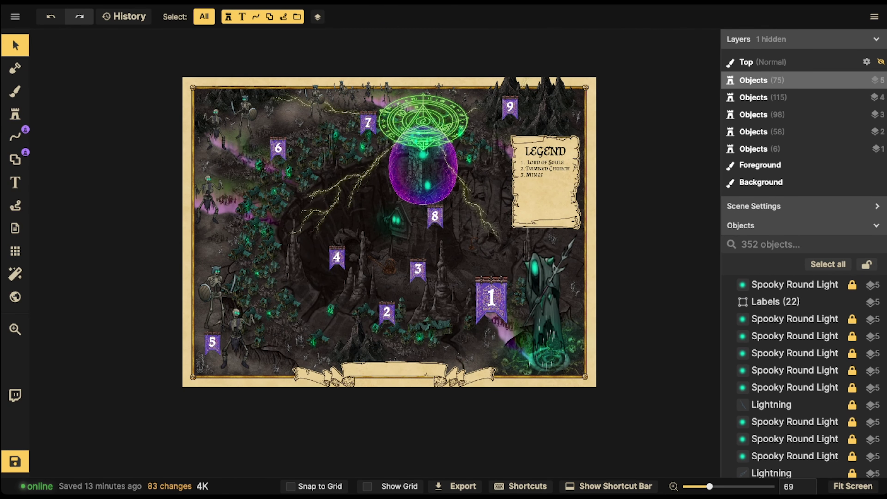
pyautogui.scroll(2, 394, 292)
pyautogui.hotkey('ctrl', 'v')
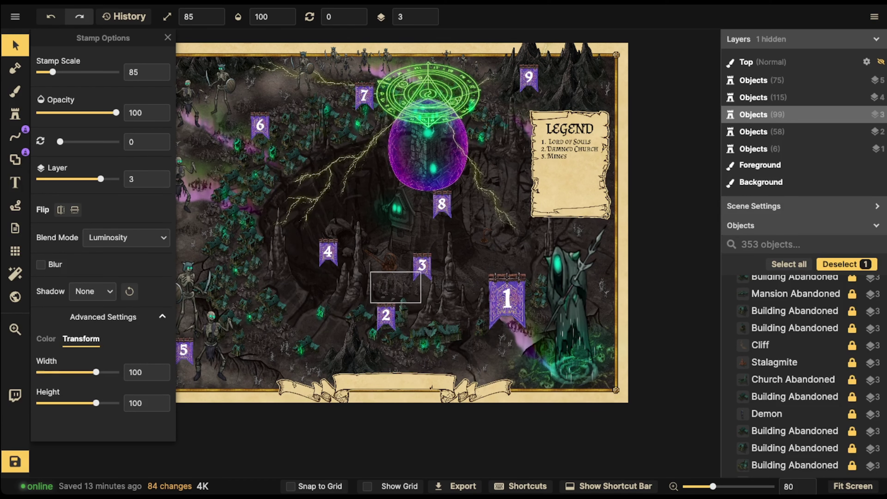
pyautogui.moveTo(396, 287); pyautogui.dragTo(401, 286)
pyautogui.press('Escape')
pyautogui.scroll(-3, 418, 222)
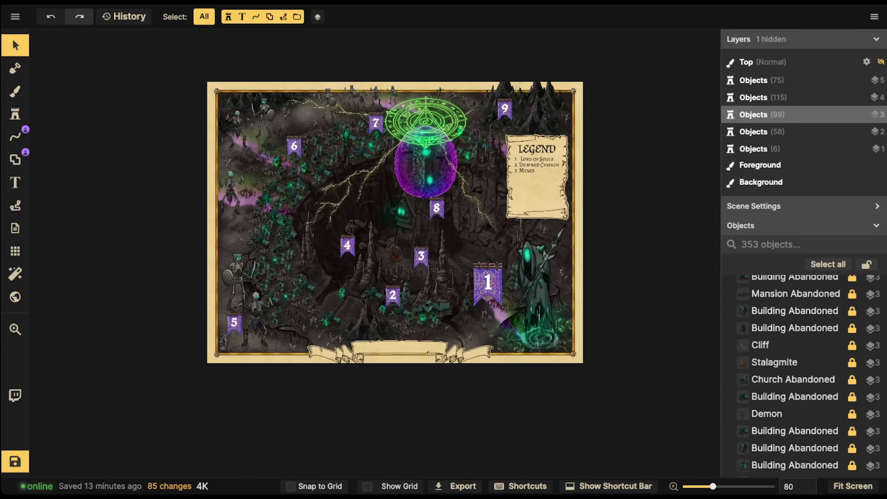
# - Enter the Labels group and limit the selection filter to text objects
pyautogui.moveTo(419, 222); pyautogui.dragTo(390, 251)
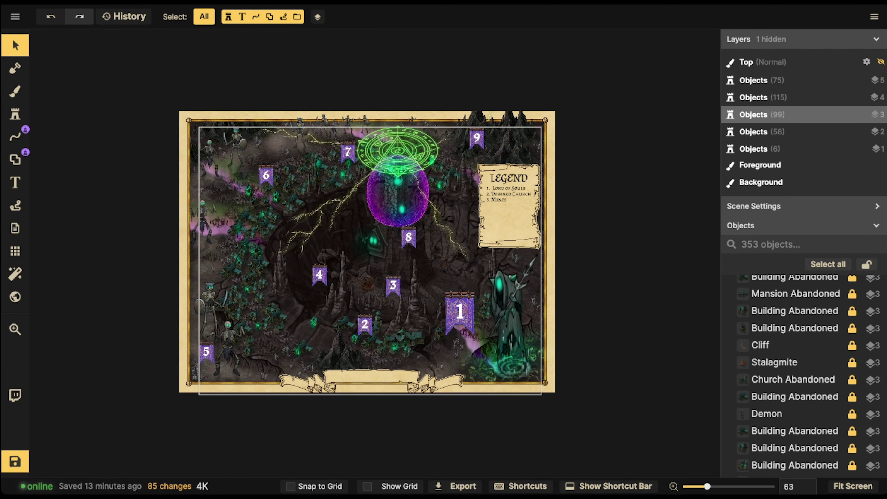
pyautogui.doubleClick(515, 198)
pyautogui.scroll(2, 515, 198)
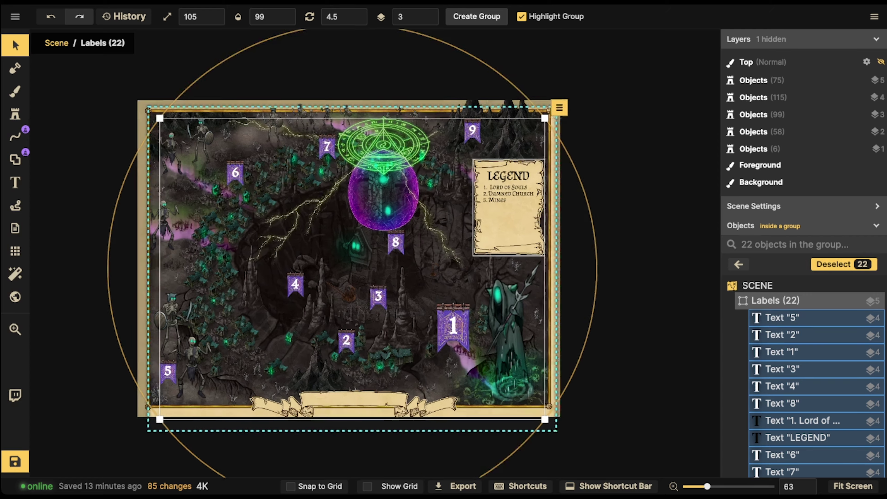
pyautogui.scroll(3, 504, 195)
pyautogui.click(15, 45)
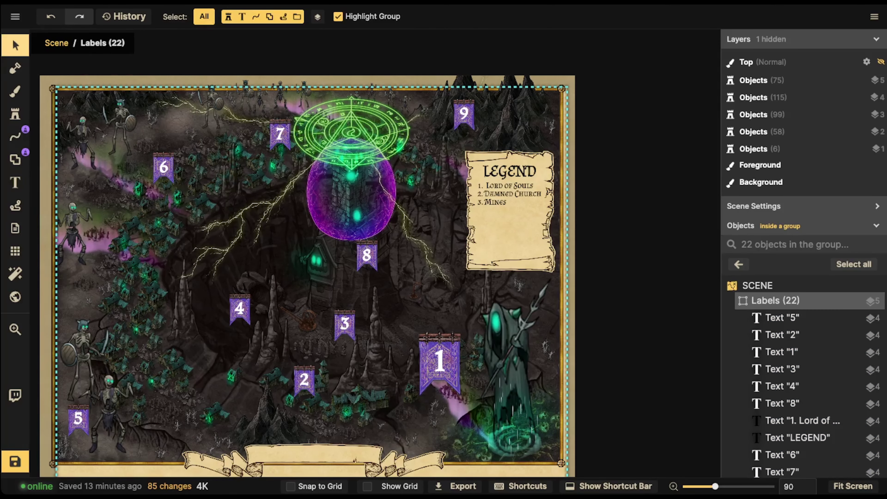
pyautogui.click(204, 16)
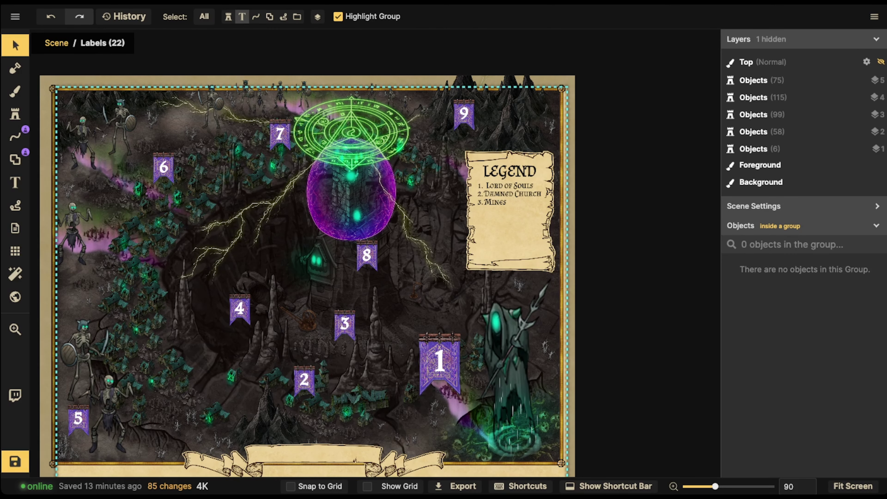
pyautogui.click(242, 17)
# - Add a fourth line "4. Mines" to the legend entry and change the third line to "3. Corrupted Ruins"
pyautogui.click(508, 198)
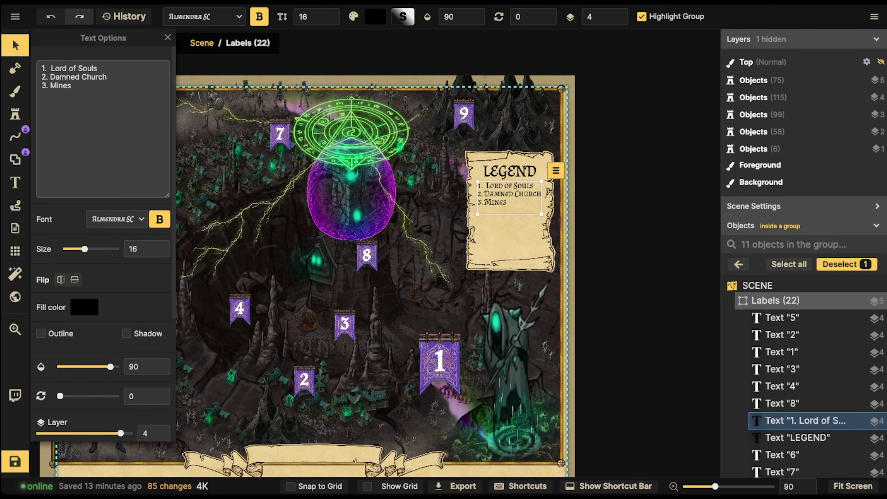
pyautogui.press('Return')
pyautogui.write('4. ')
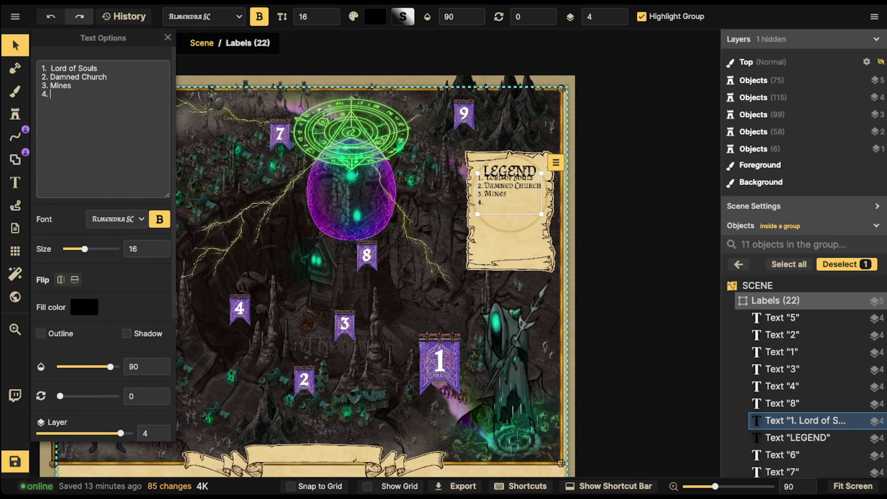
pyautogui.write('Mines')
pyautogui.press('Up')
pyautogui.hotkey('shift', 'Left')
pyautogui.hotkey('shift', 'Left')
pyautogui.hotkey('shift', 'Left')
pyautogui.hotkey('shift', 'Left')
pyautogui.hotkey('shift', 'Left')
pyautogui.press('BackSpace')
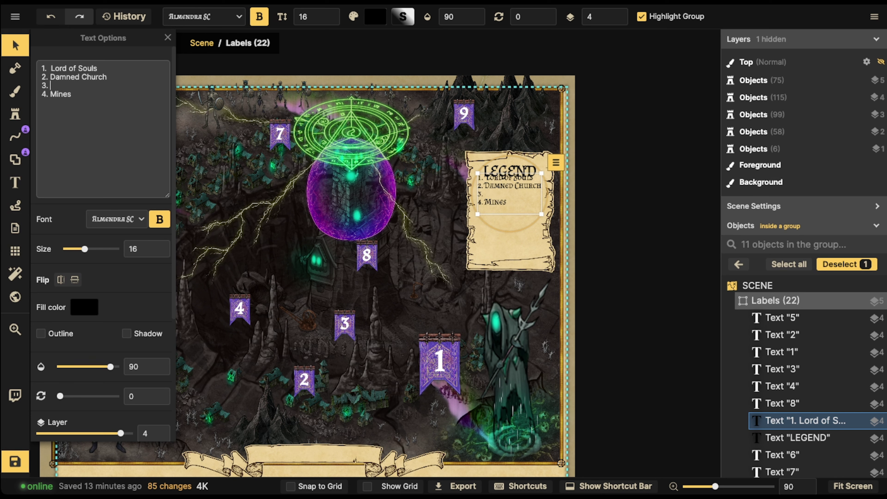
pyautogui.write('Corrupted Ruins')
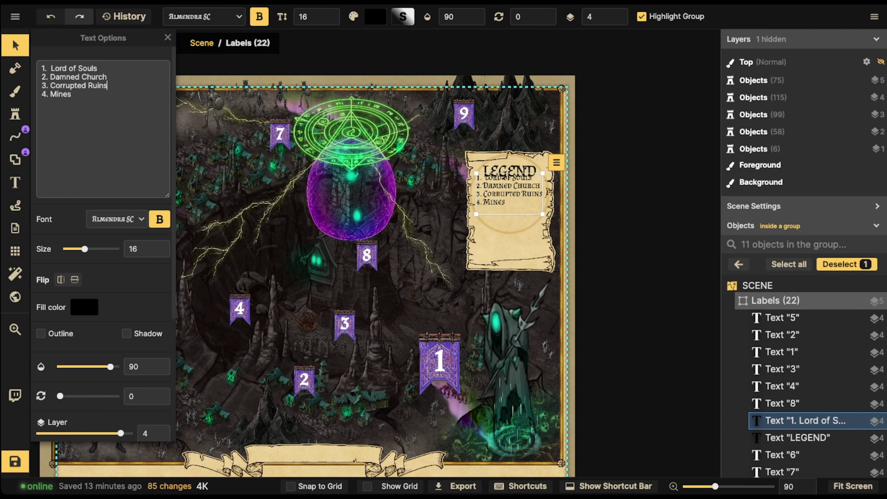
# - Start a fifth line "5." in the legend entry and reopen the entry for editing with an enlarged text box
pyautogui.click(42, 102)
pyautogui.write('5.')
pyautogui.press('Escape')
pyautogui.moveTo(399, 281); pyautogui.dragTo(273, 296)
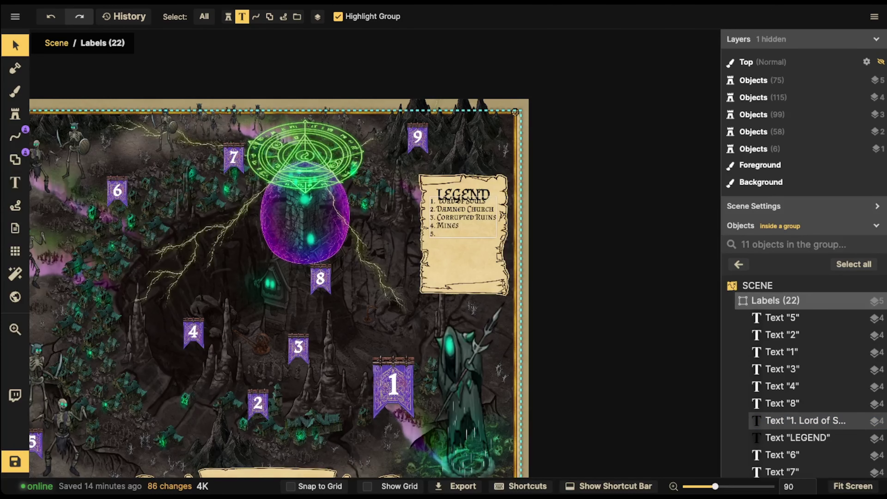
pyautogui.click(799, 420)
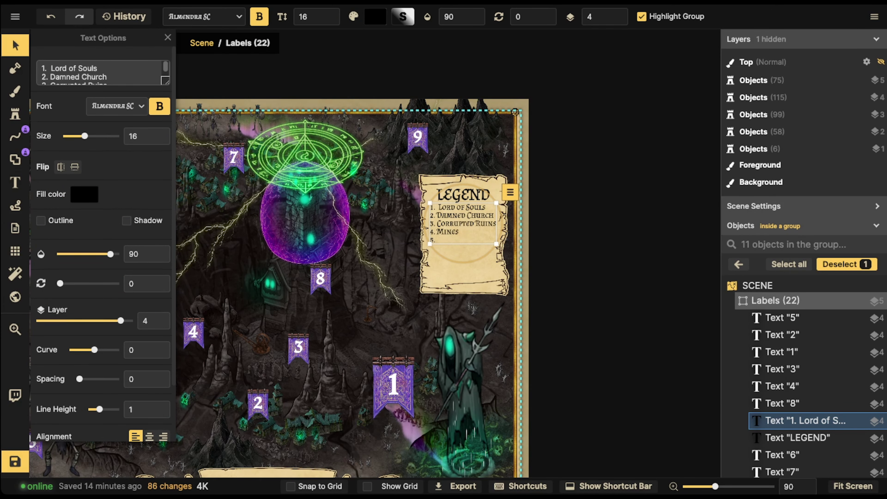
pyautogui.moveTo(167, 83); pyautogui.dragTo(168, 167)
# - Complete the fifth line of the legend entry as "5.The Way"
pyautogui.write('T')
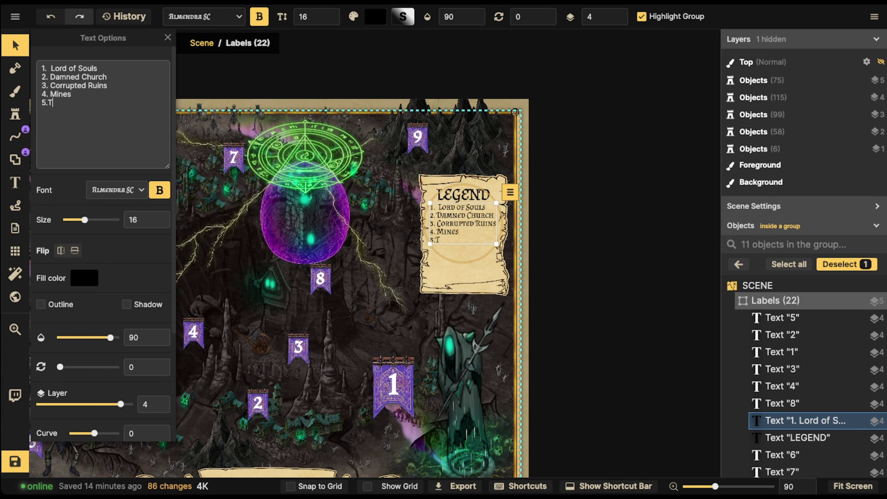
pyautogui.write('he pressesion')
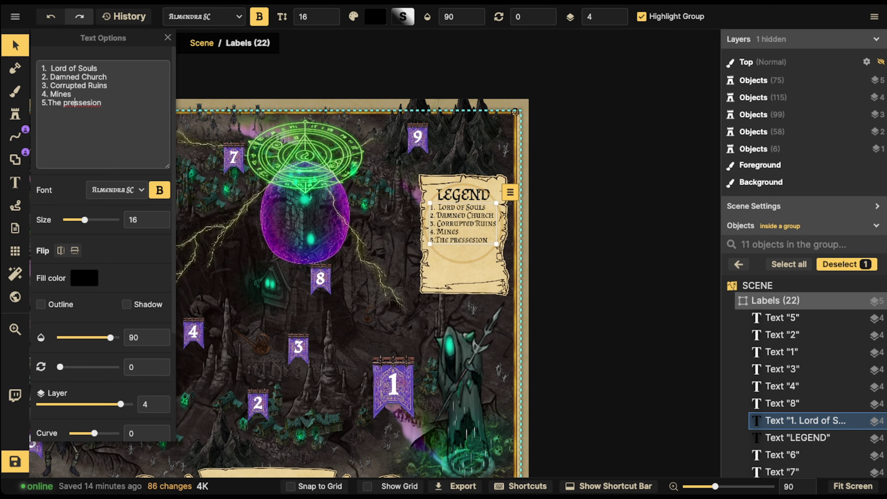
pyautogui.press('BackSpace')
pyautogui.write('o')
pyautogui.press('BackSpace')
pyautogui.write('P')
pyautogui.press('Right')
pyautogui.press('Right')
pyautogui.press('Right')
pyautogui.press('BackSpace')
pyautogui.press('BackSpace')
pyautogui.press('BackSpace')
pyautogui.press('BackSpace')
pyautogui.press('BackSpace')
pyautogui.press('BackSpace')
pyautogui.press('BackSpace')
pyautogui.press('BackSpace')
pyautogui.press('BackSpace')
pyautogui.press('BackSpace')
pyautogui.write('Ways')
pyautogui.press('BackSpace')
pyautogui.press('BackSpace')
pyautogui.press('BackSpace')
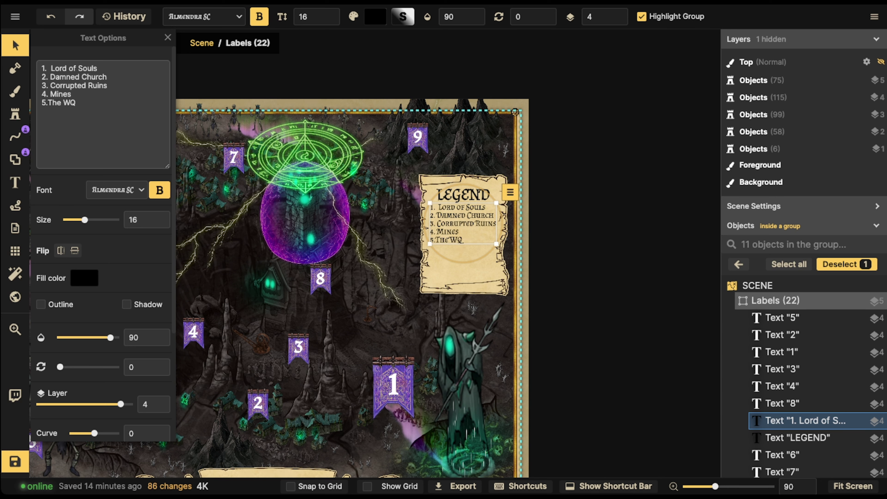
pyautogui.write('ay')
# - Add a sixth line "6. Commons" to the legend entry
pyautogui.press('Return')
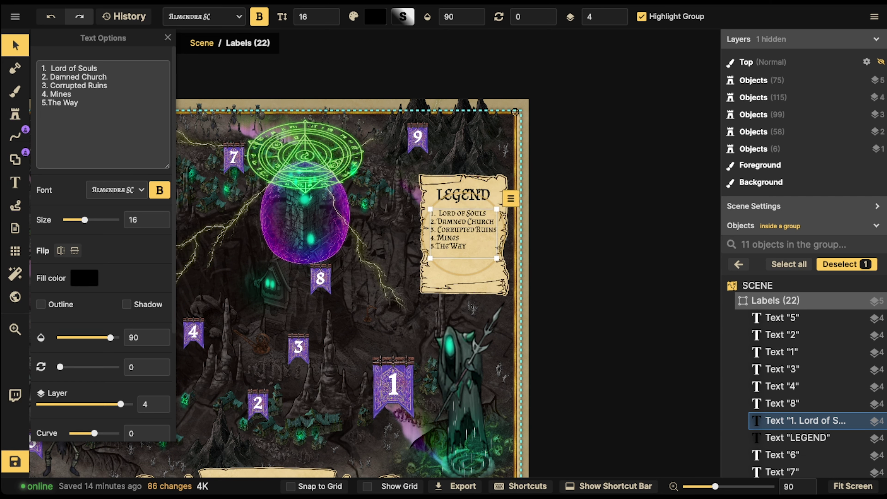
pyautogui.write('6.')
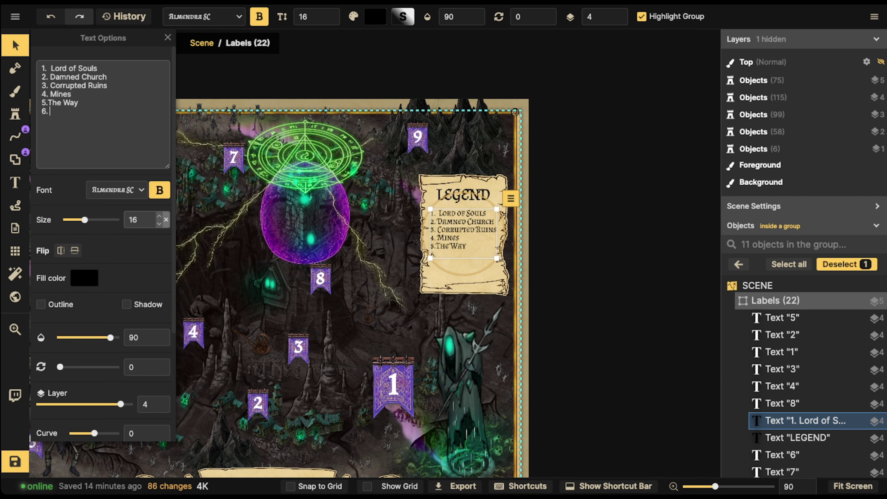
pyautogui.press('Escape')
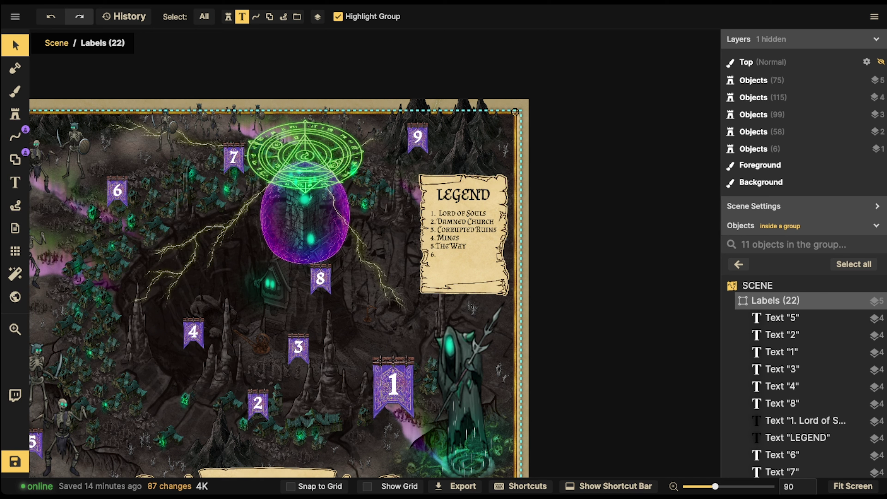
pyautogui.click(463, 233)
pyautogui.click(101, 75)
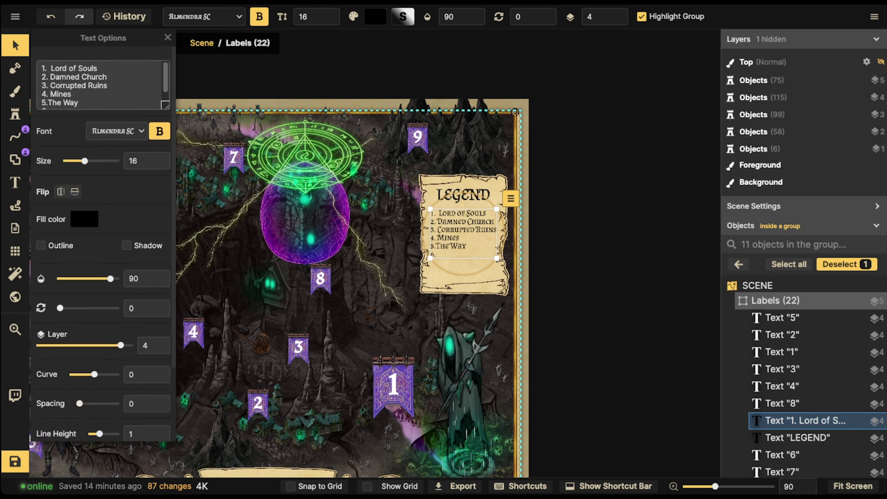
pyautogui.click(57, 107)
pyautogui.write('Commons')
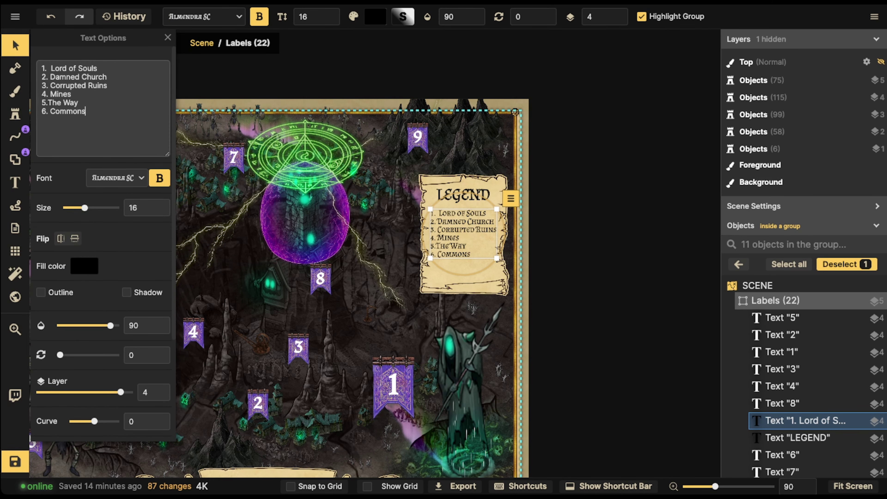
# - Add the lines "7. Summon Circle", "8. Fortress" and "9. Jagged Hills" to the legend entry
pyautogui.press('Return')
pyautogui.write('7')
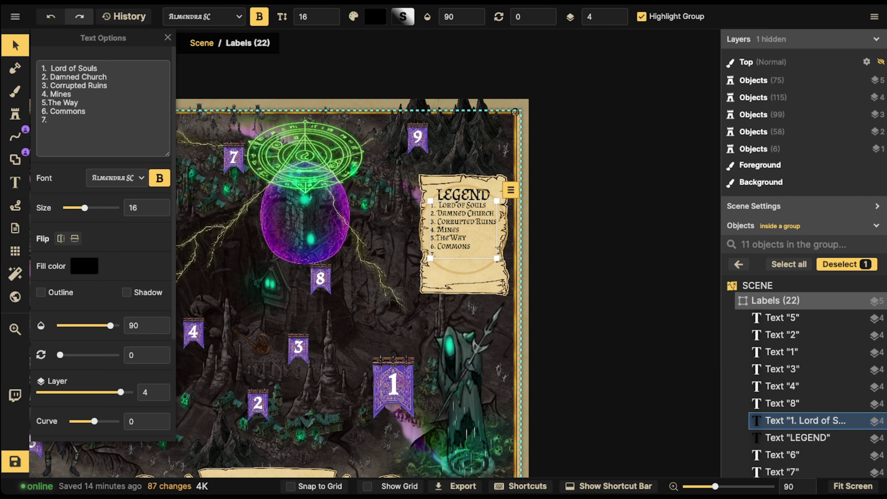
pyautogui.write('. Summon Circle')
pyautogui.press('Return')
pyautogui.write('8')
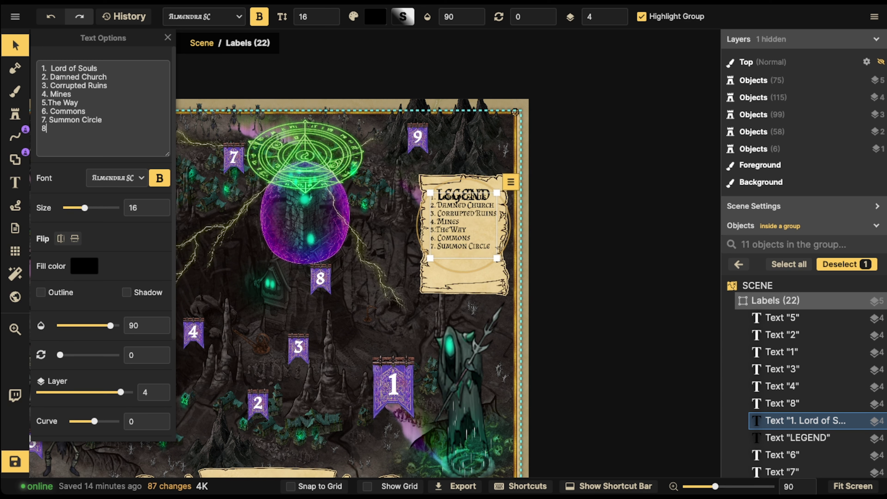
pyautogui.write('. F')
pyautogui.write('orrtress')
pyautogui.press('Return')
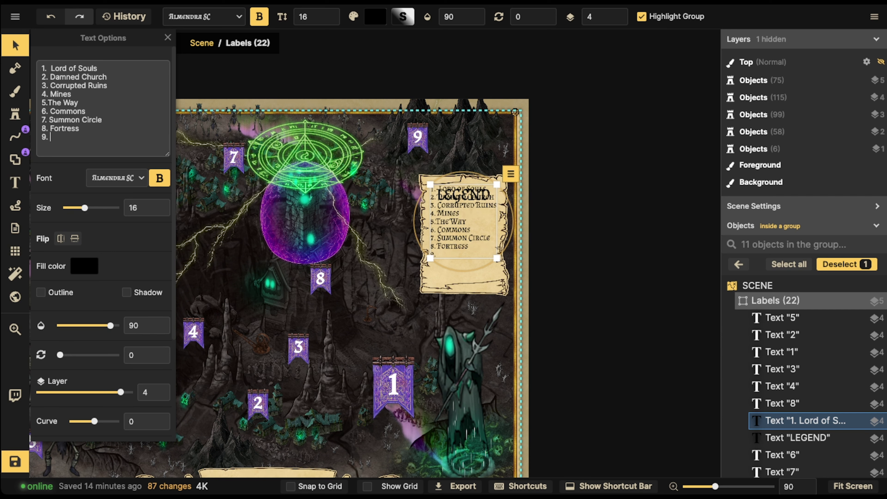
pyautogui.write('9. Jagged Hills')
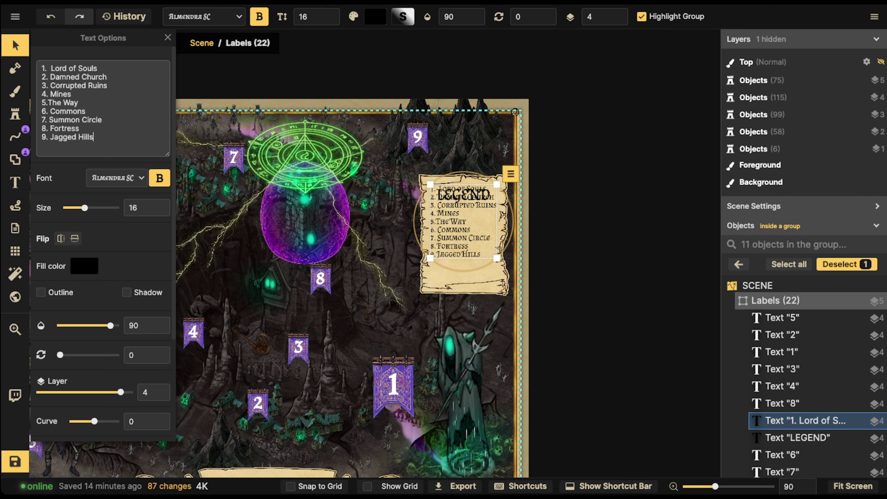
# - Move the nine-line legend list down below the LEGEND heading on the parchment and leave the Labels group
pyautogui.moveTo(463, 223); pyautogui.dragTo(465, 245)
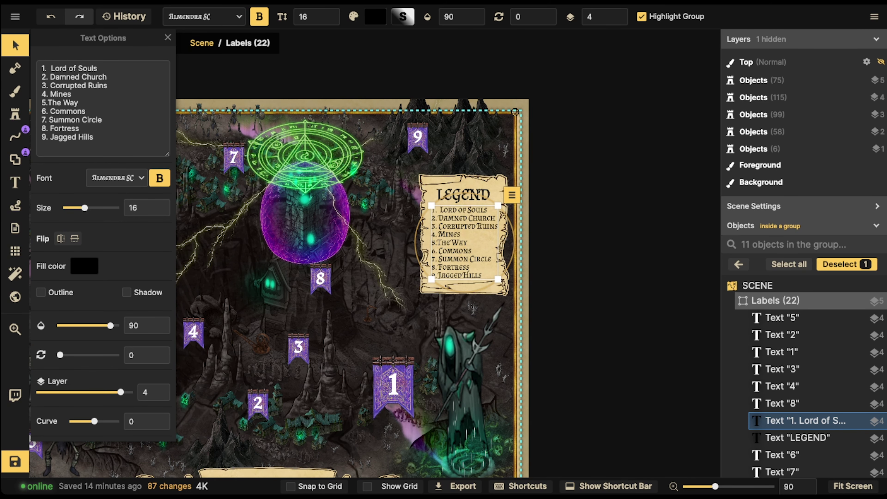
pyautogui.click(15, 45)
pyautogui.press('Escape')
pyautogui.press('Escape')
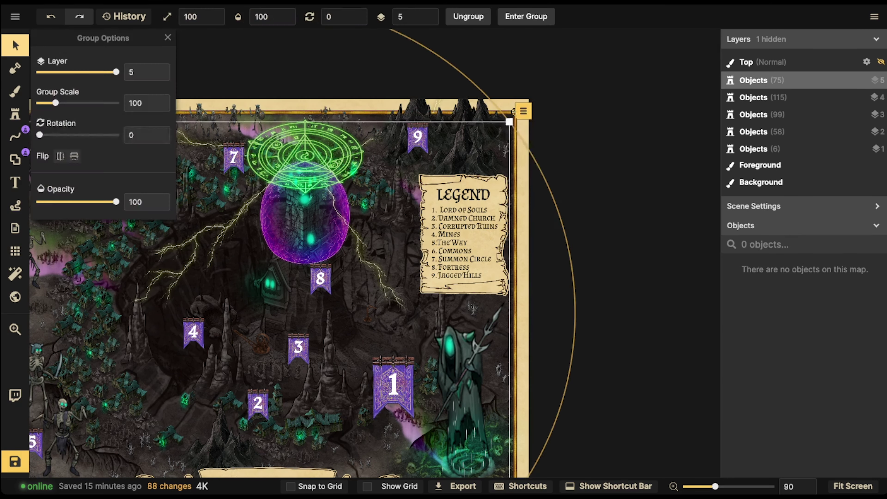
pyautogui.press('Escape')
pyautogui.scroll(-3, 227, 188)
pyautogui.scroll(-4, 227, 187)
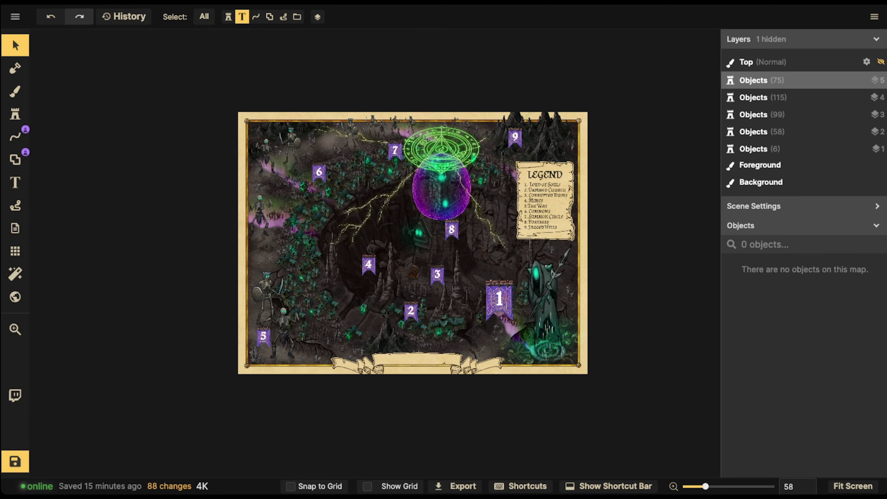
# - Allow all object types to be selected, enter the Labels group and add the text "City of the Dead" on the bottom scroll
pyautogui.scroll(3, 425, 363)
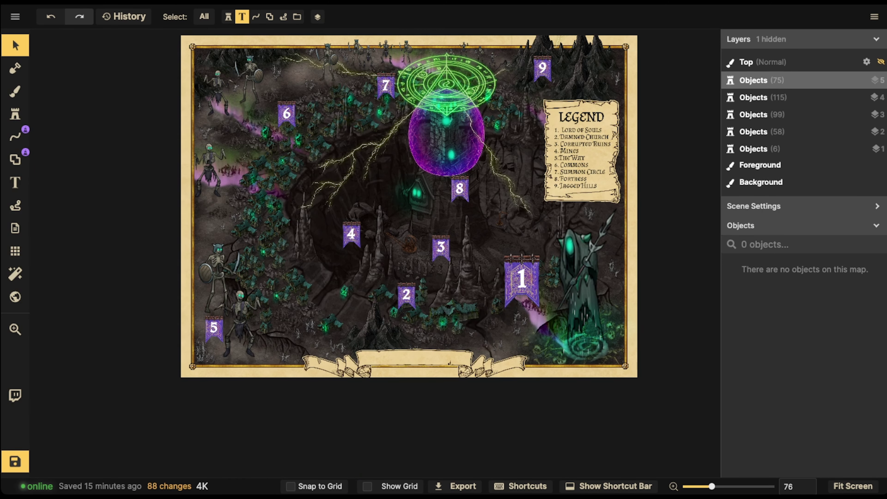
pyautogui.click(204, 16)
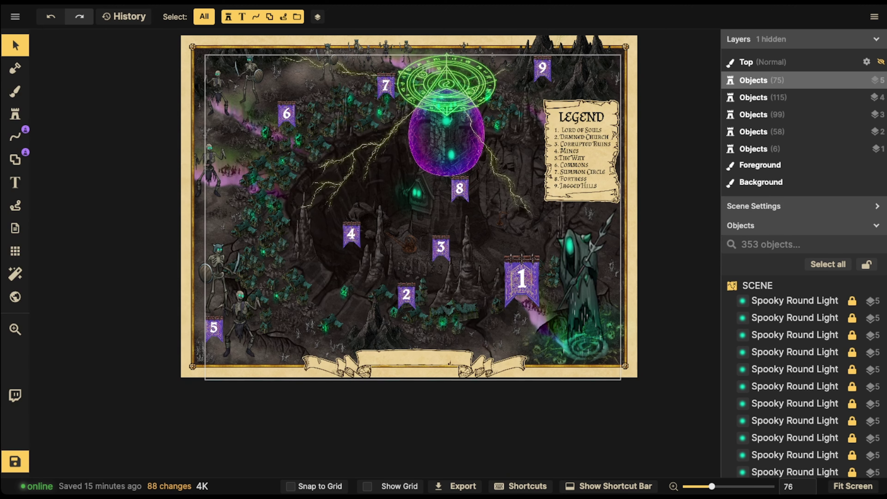
pyautogui.click(424, 360)
pyautogui.click(15, 183)
pyautogui.scroll(5, 411, 332)
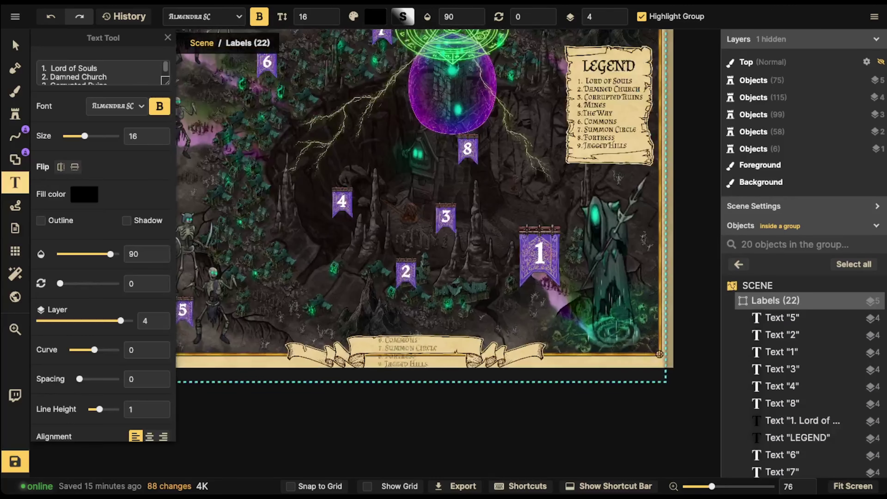
pyautogui.click(417, 306)
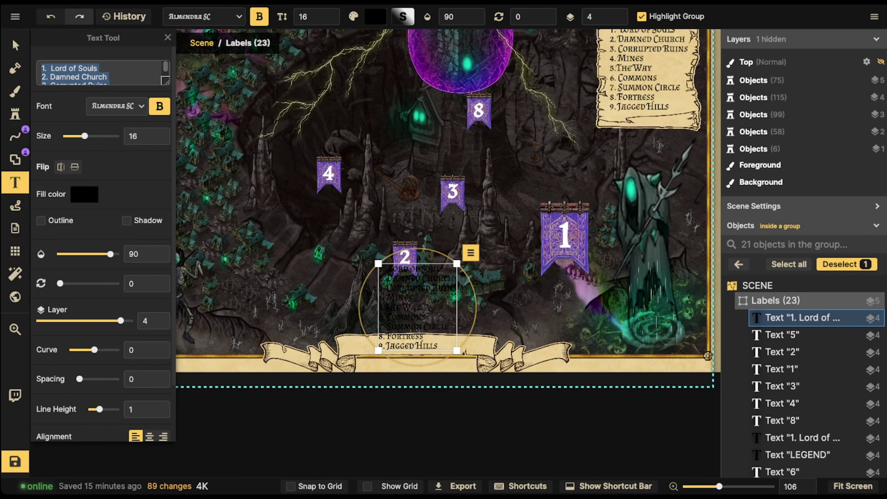
pyautogui.write('City of t')
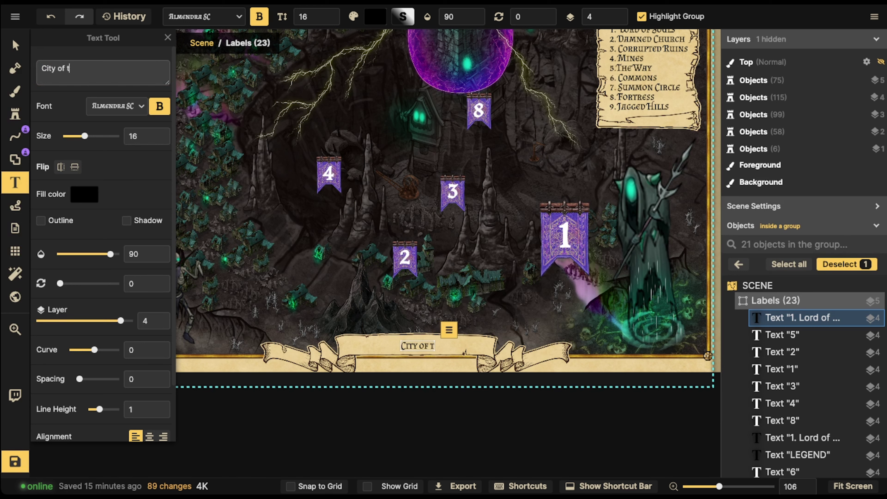
pyautogui.write('he Dead')
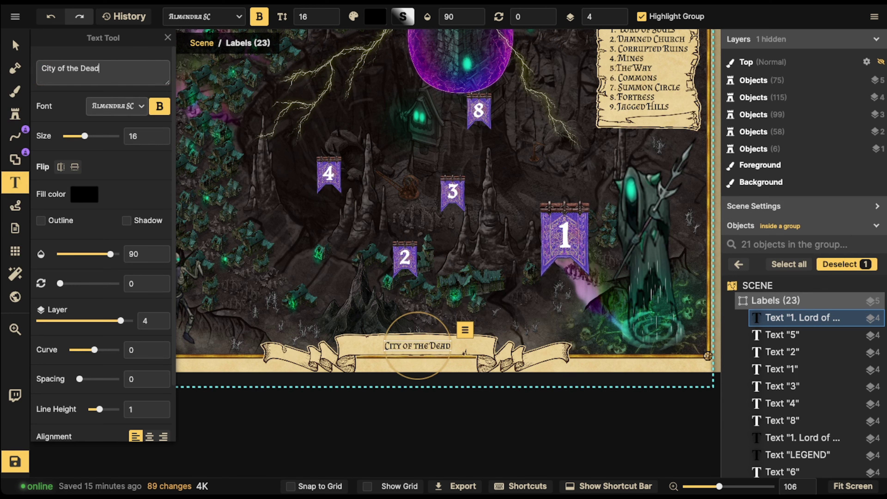
# - Set the "City of the Dead" title's size to 25 and its curve to 1, and leave the Text tool
pyautogui.moveTo(85, 136); pyautogui.dragTo(91, 136)
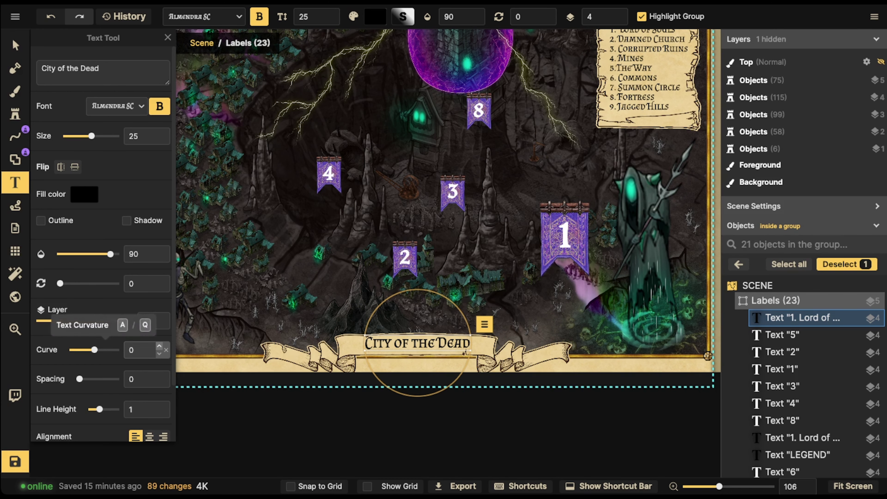
pyautogui.press('a')
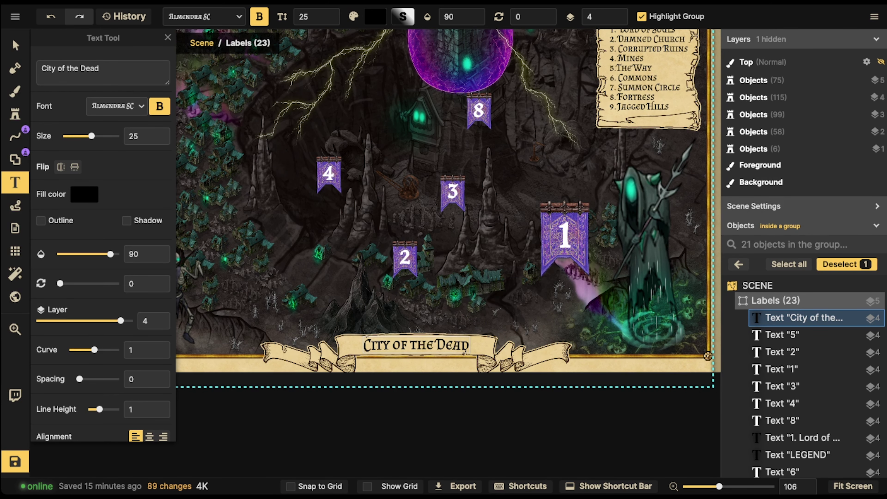
pyautogui.click(15, 45)
pyautogui.scroll(-3, 337, 239)
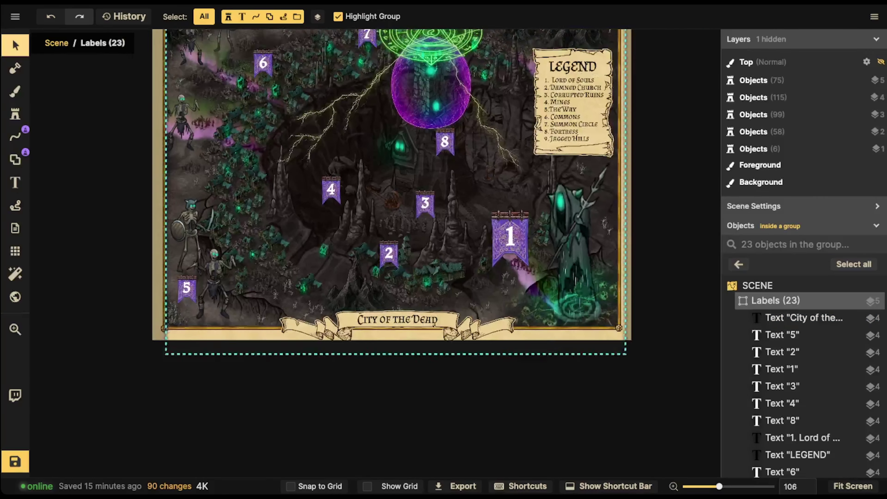